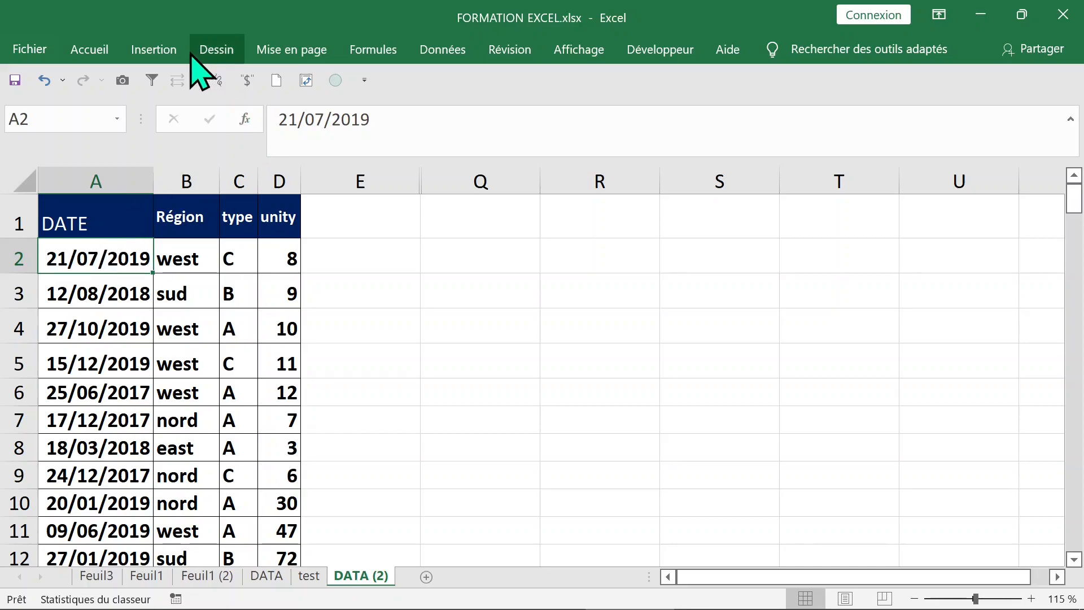
# - Create a pivot table from range A1:D159 of sheet DATA (2), placed on the existing sheet at cell Q1
pyautogui.click(165, 54)
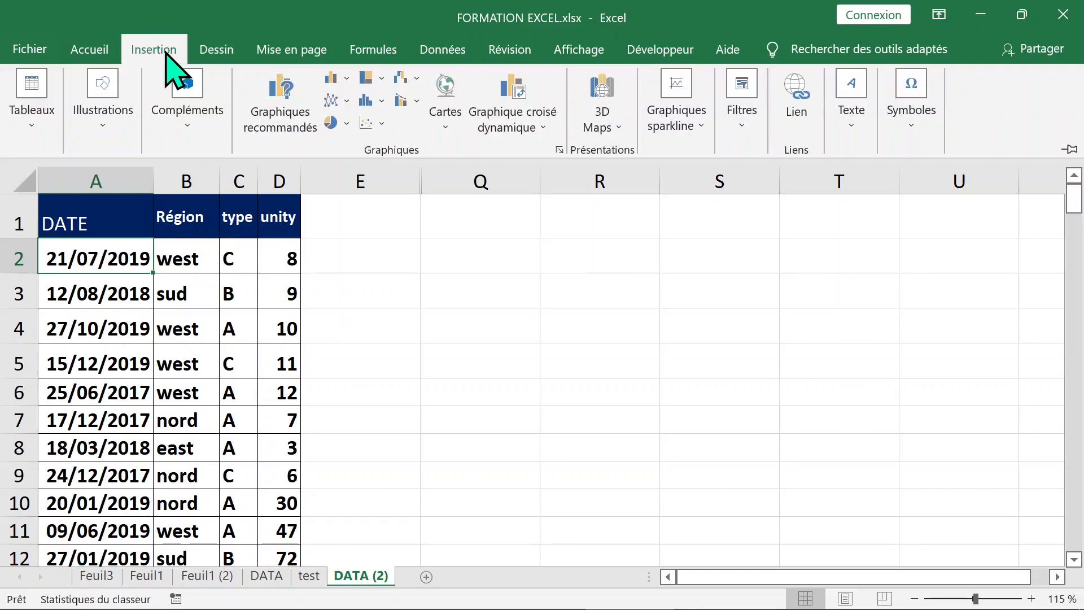
pyautogui.click(41, 93)
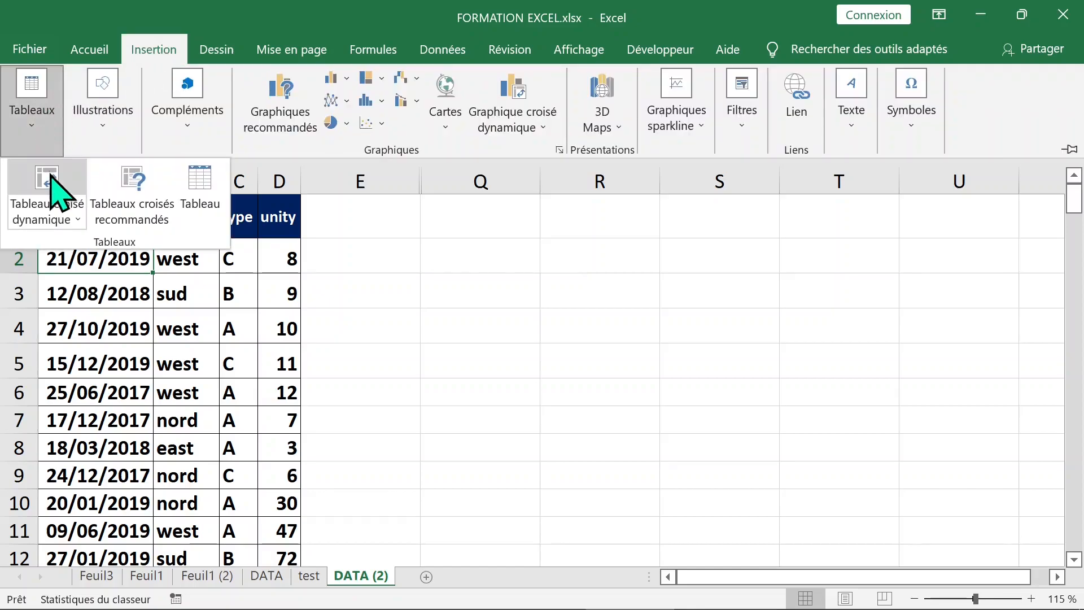
pyautogui.click(51, 198)
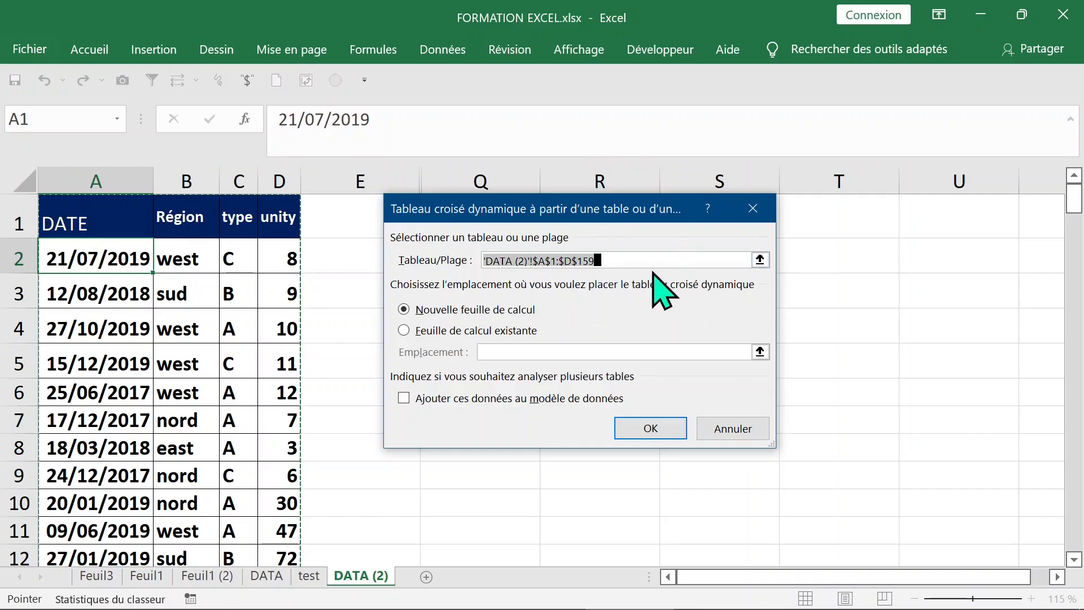
pyautogui.click(477, 333)
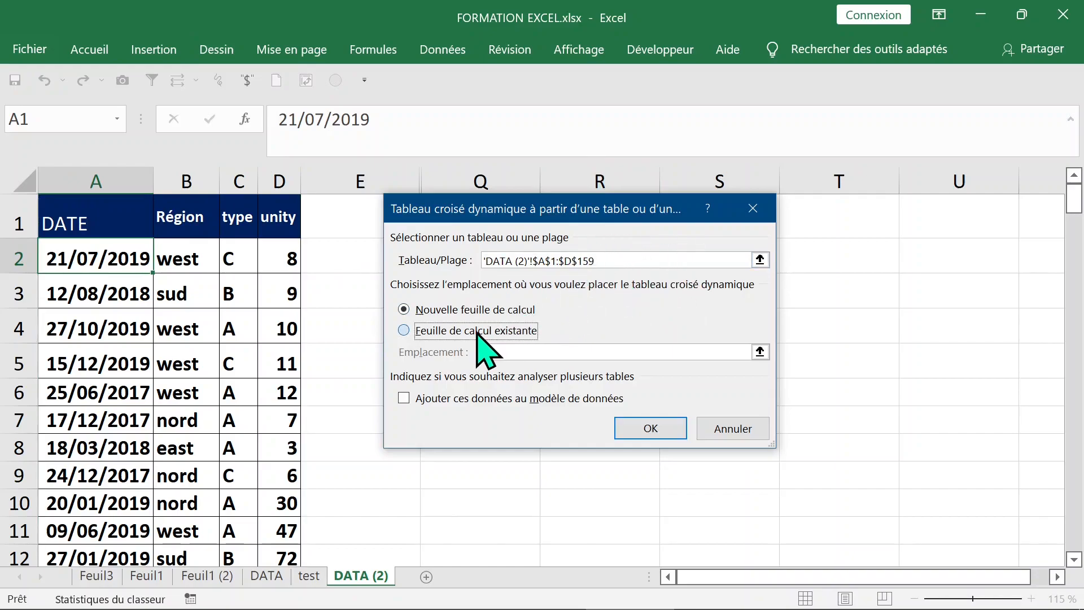
pyautogui.moveTo(548, 211); pyautogui.dragTo(795, 226)
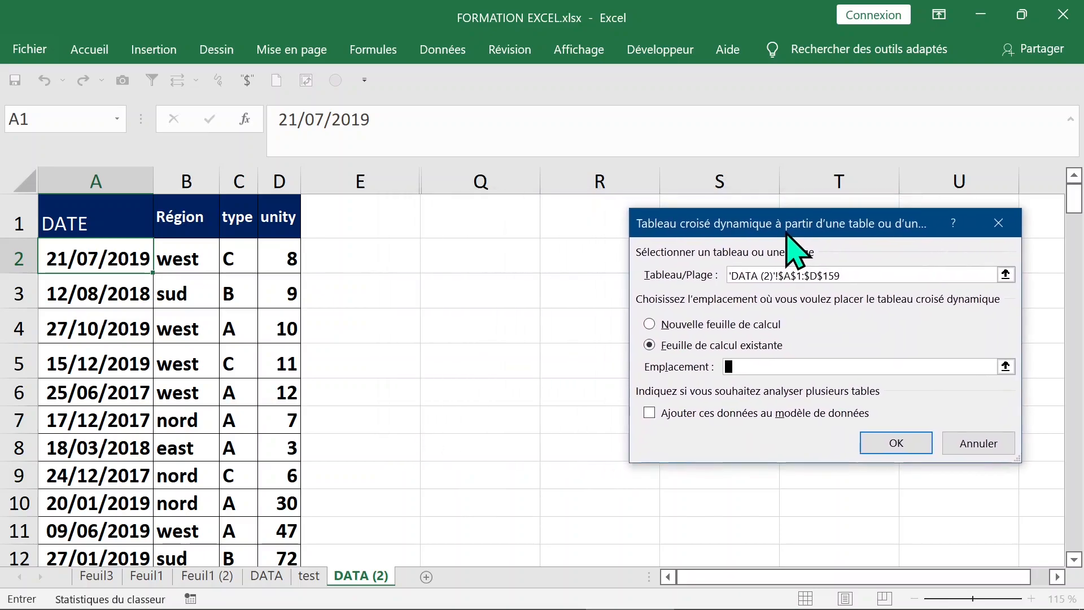
pyautogui.click(527, 229)
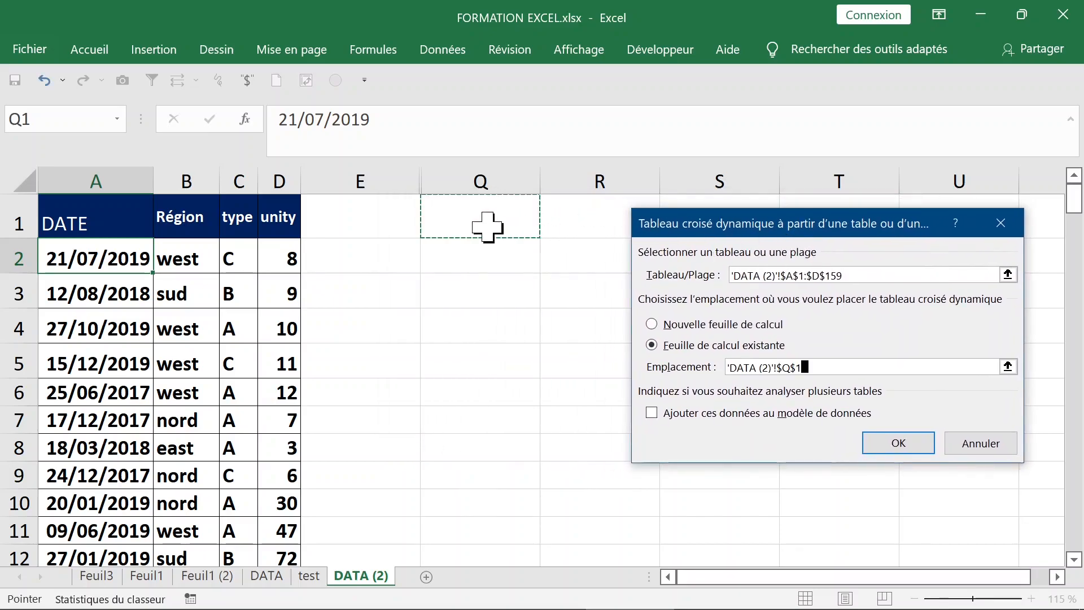
pyautogui.click(898, 445)
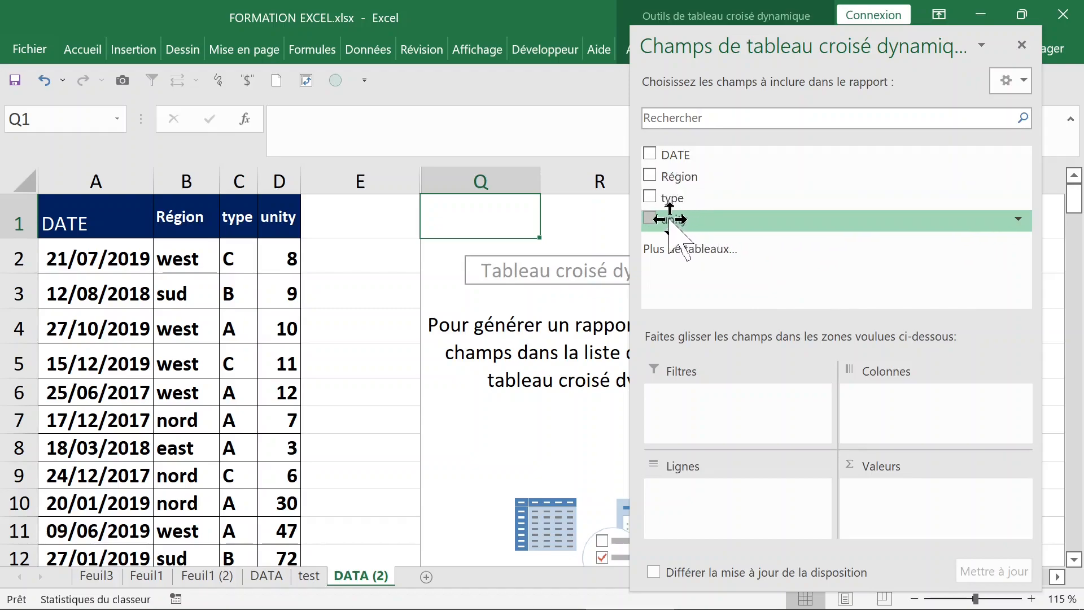
# - Add Région to the pivot table rows and the sum of unity to the values, and close the field list
pyautogui.click(657, 182)
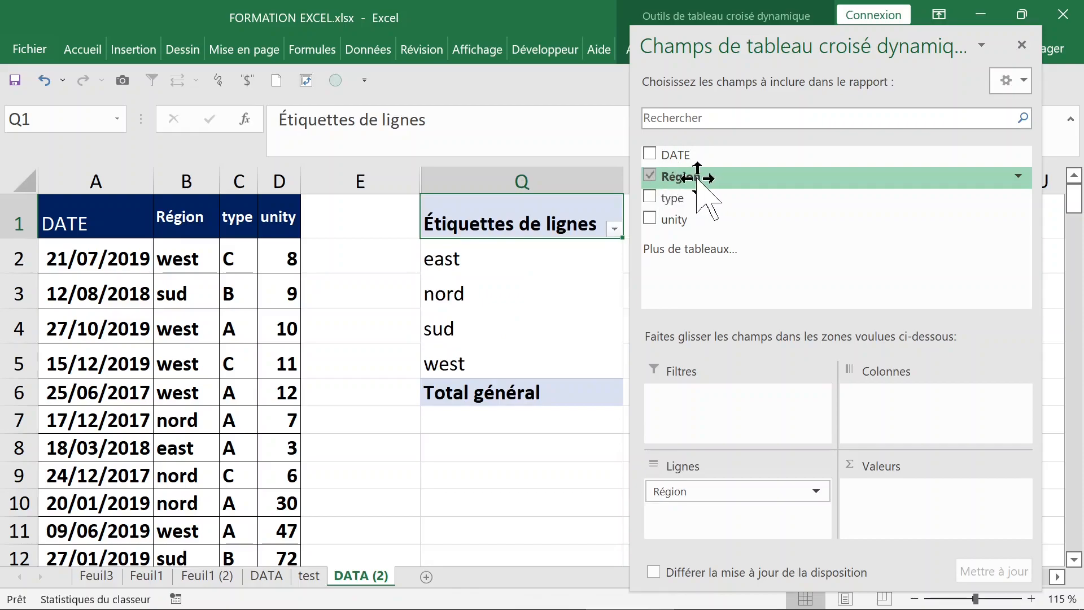
pyautogui.click(651, 175)
pyautogui.moveTo(692, 179); pyautogui.dragTo(713, 497)
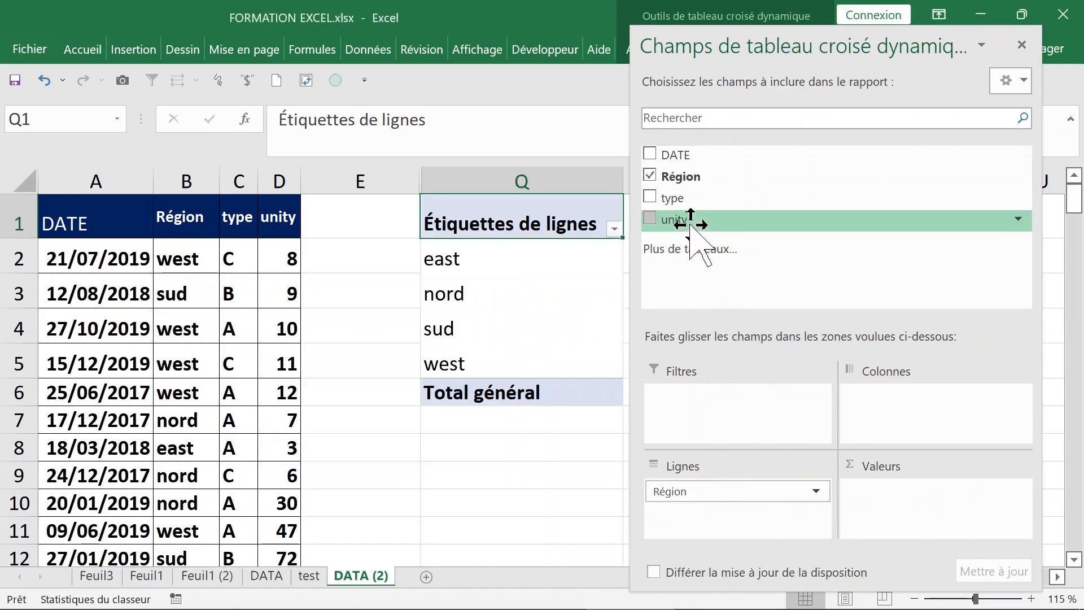
pyautogui.click(651, 219)
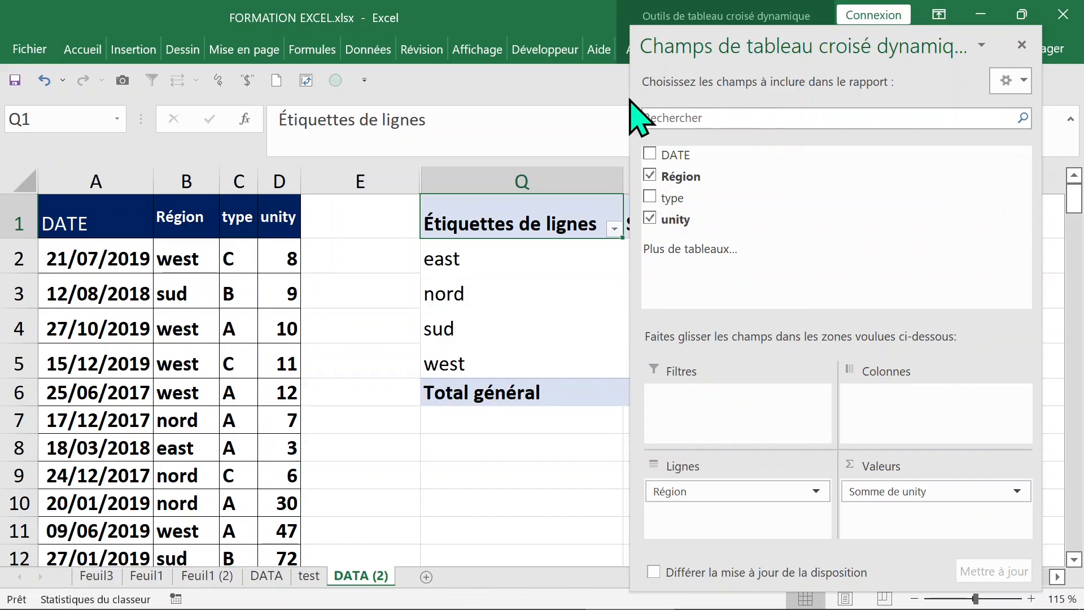
pyautogui.moveTo(630, 96); pyautogui.dragTo(733, 96)
pyautogui.moveTo(806, 43); pyautogui.dragTo(252, 43)
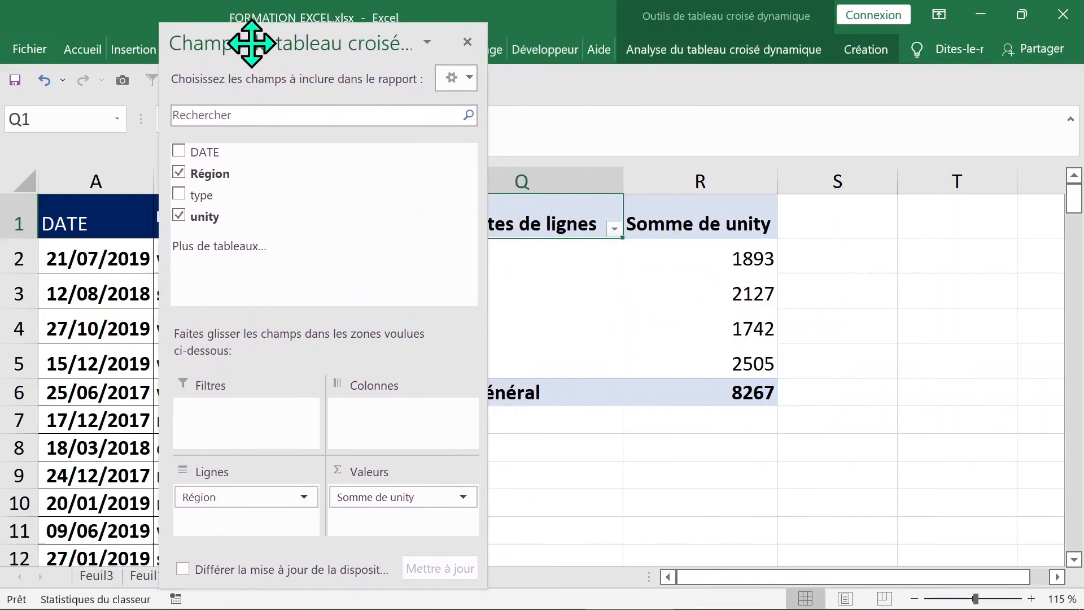
pyautogui.click(467, 41)
# - Show the pivot table's field list and hide it again
pyautogui.click(866, 49)
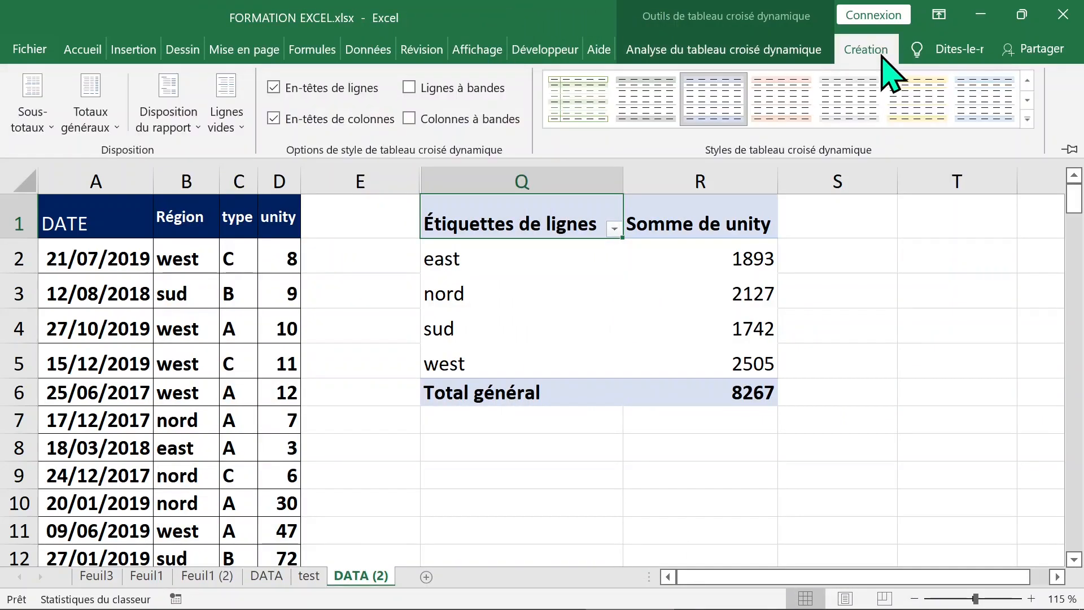
pyautogui.click(791, 50)
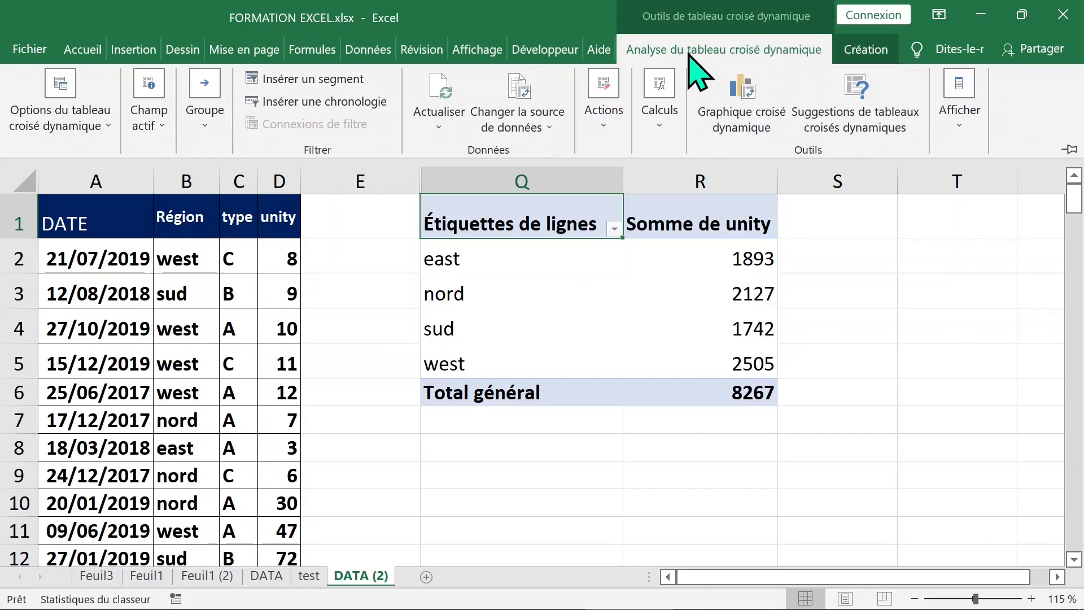
pyautogui.click(968, 141)
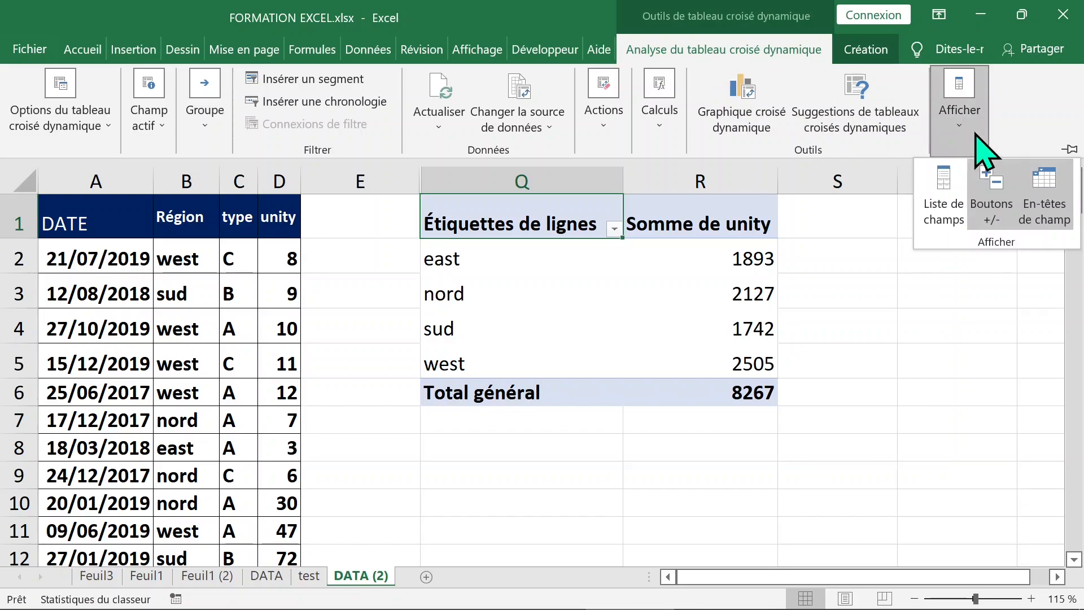
pyautogui.click(946, 194)
pyautogui.click(468, 43)
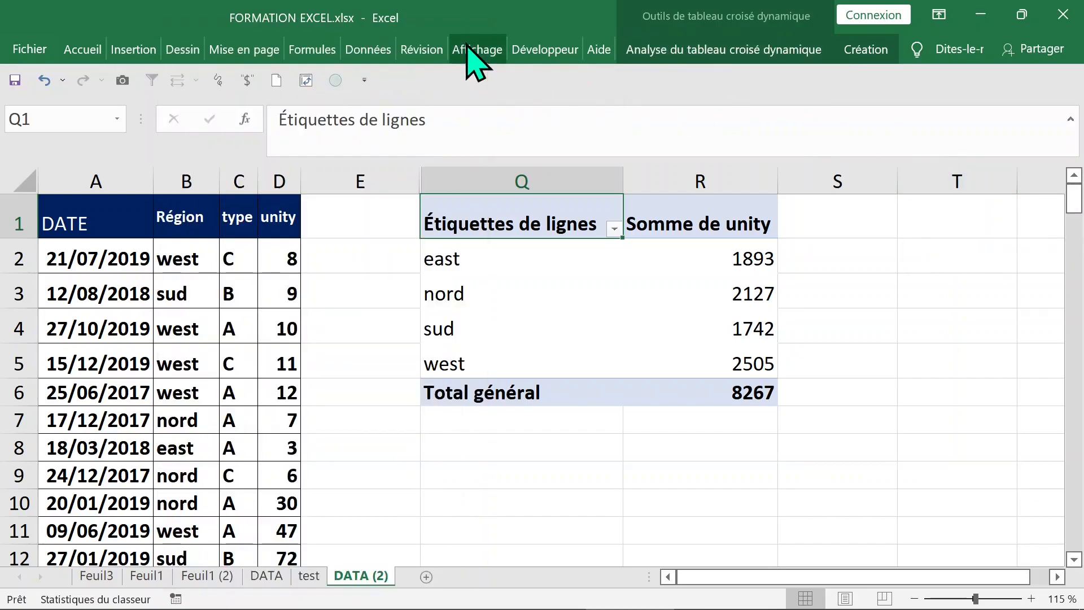
pyautogui.click(571, 254)
pyautogui.rightClick(559, 257)
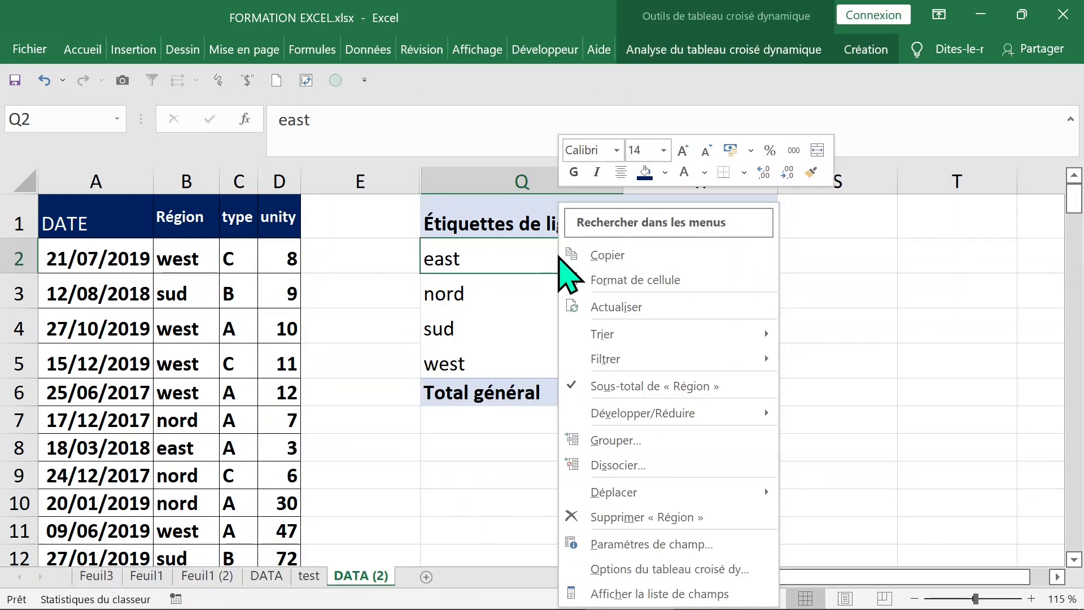
pyautogui.click(685, 593)
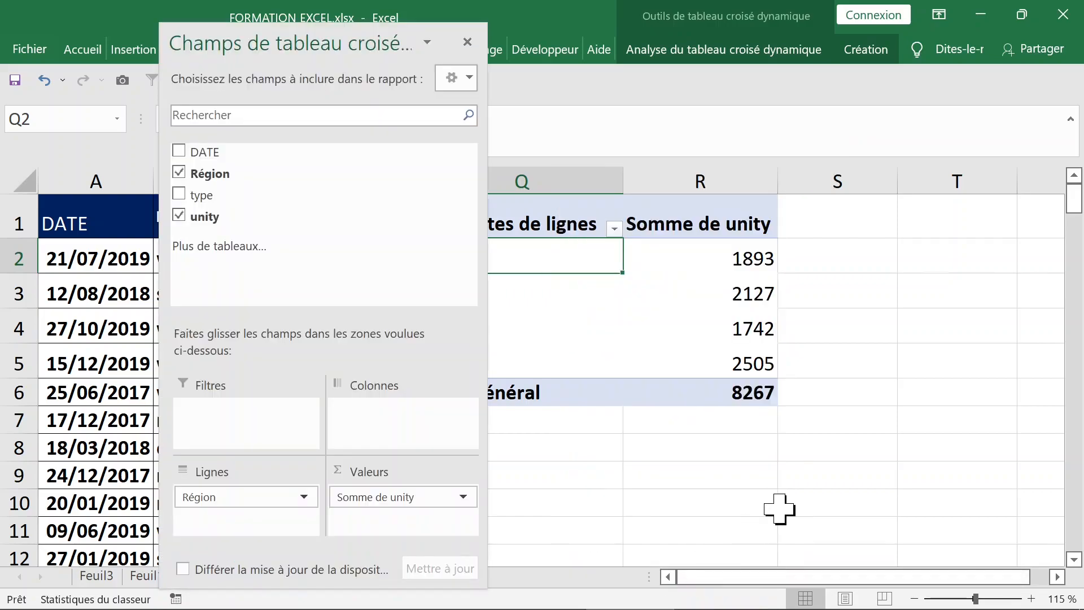
pyautogui.click(468, 43)
pyautogui.click(730, 252)
pyautogui.click(424, 267)
pyautogui.click(501, 266)
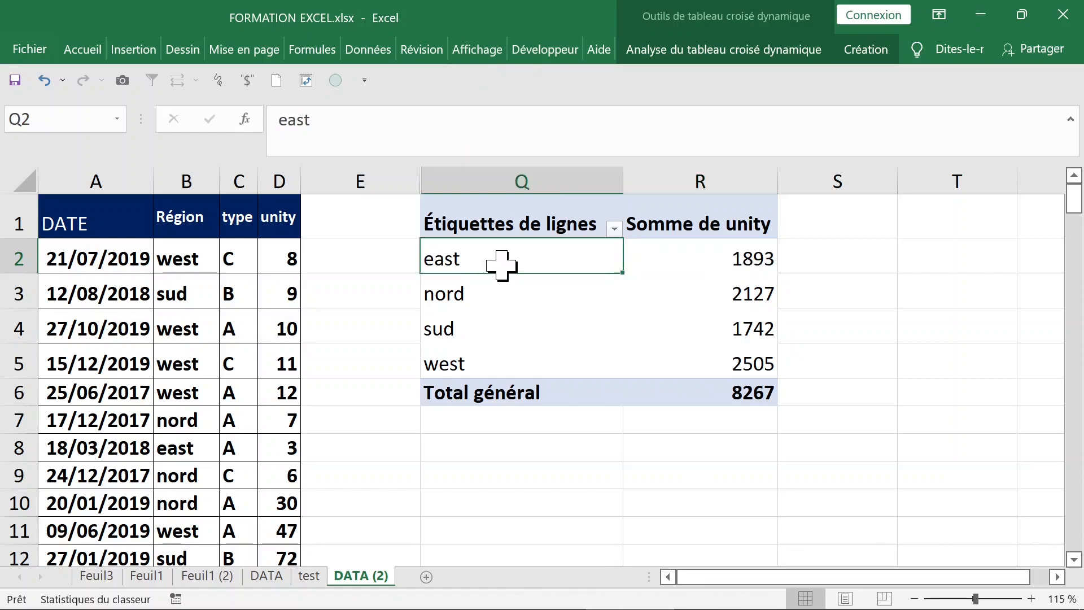
pyautogui.click(518, 298)
pyautogui.click(514, 348)
pyautogui.click(729, 295)
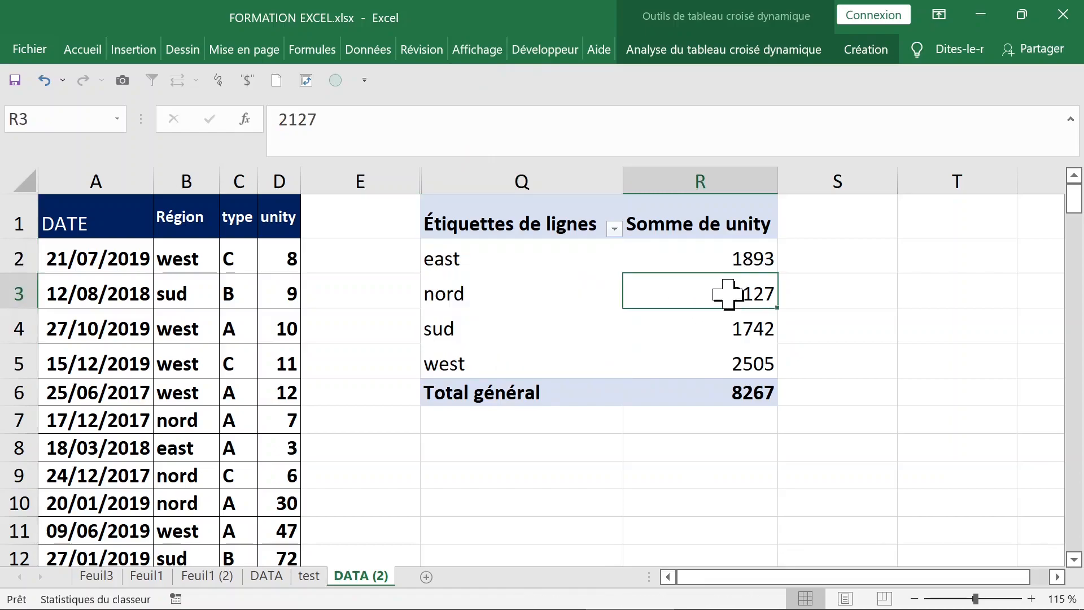
pyautogui.click(706, 255)
pyautogui.click(715, 302)
# - Sort the pivot table's regions by Somme de unity from smallest to largest
pyautogui.rightClick(680, 258)
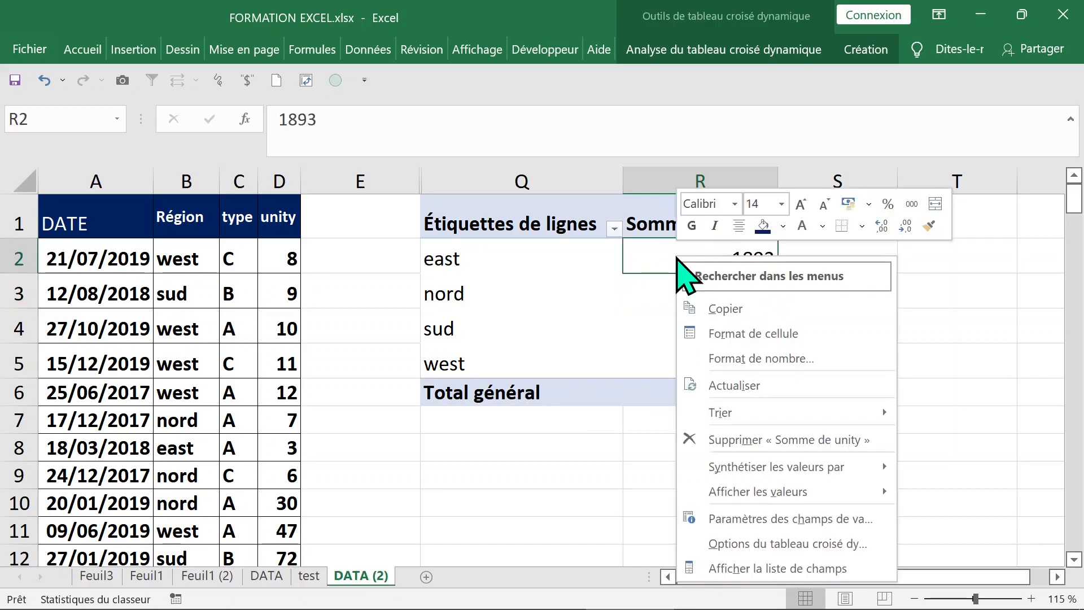
pyautogui.press('Down')
pyautogui.press('Down')
pyautogui.press('Down')
pyautogui.press('Down')
pyautogui.press('Down')
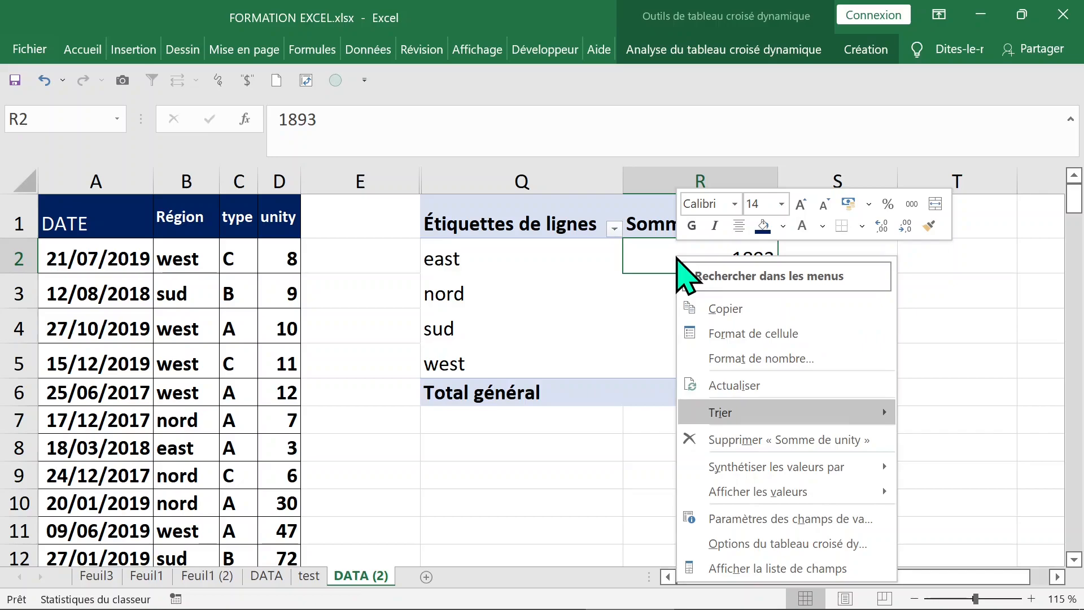
pyautogui.press('Right')
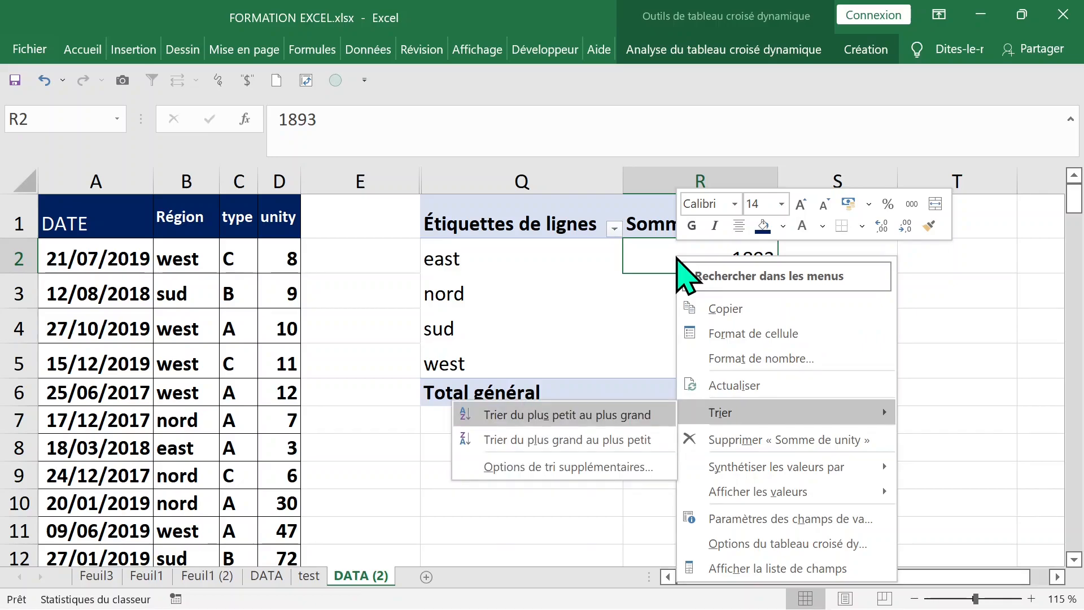
pyautogui.press('Return')
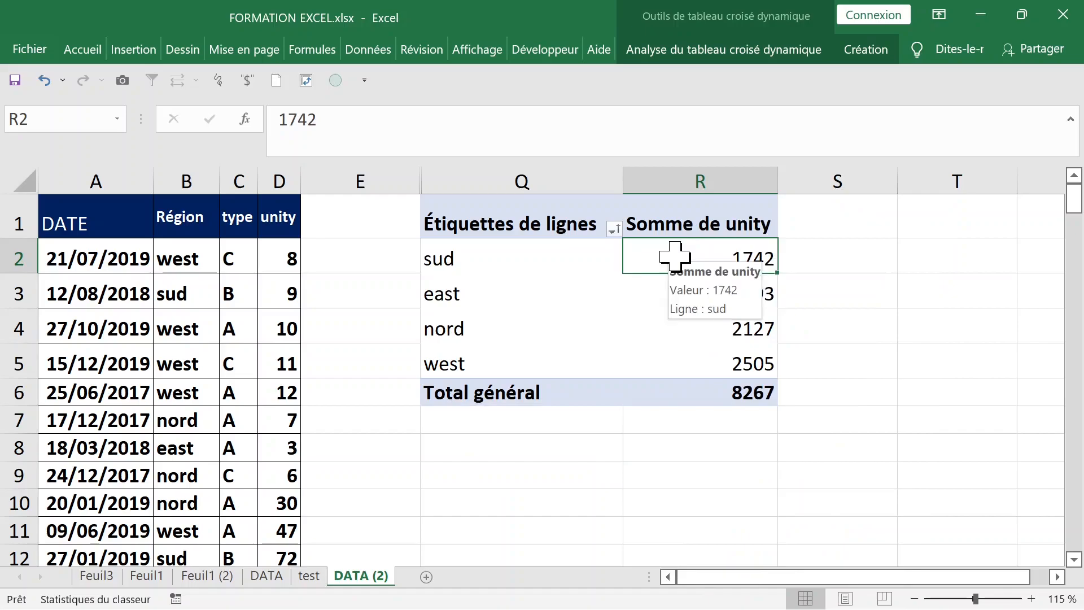
pyautogui.moveTo(723, 259); pyautogui.dragTo(723, 367)
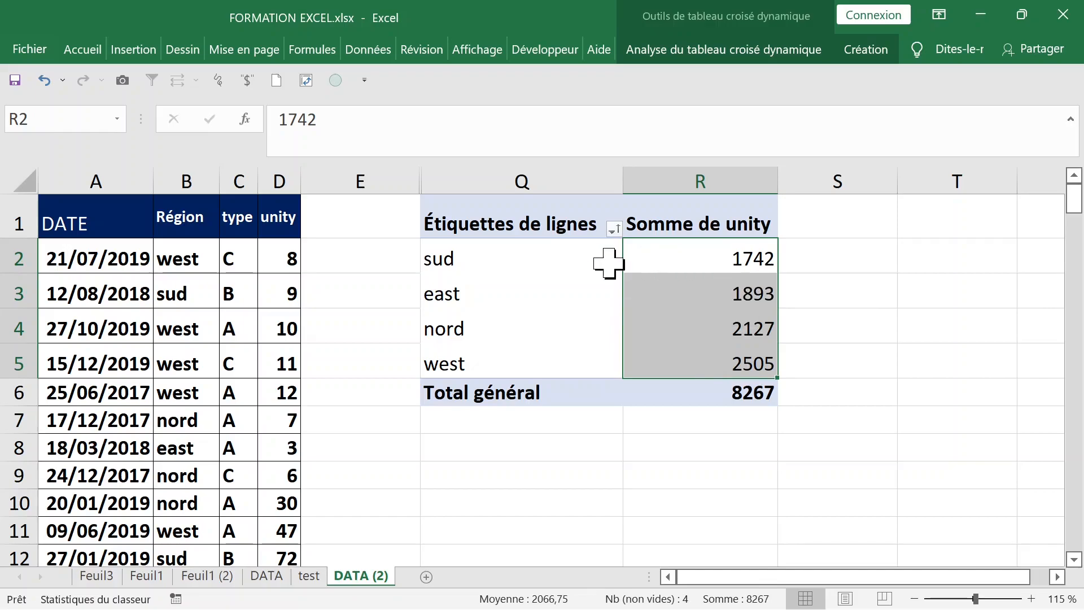
pyautogui.click(602, 261)
# - Redisplay the pivot table's field list and add the type field to the rows below Région
pyautogui.moveTo(665, 256)
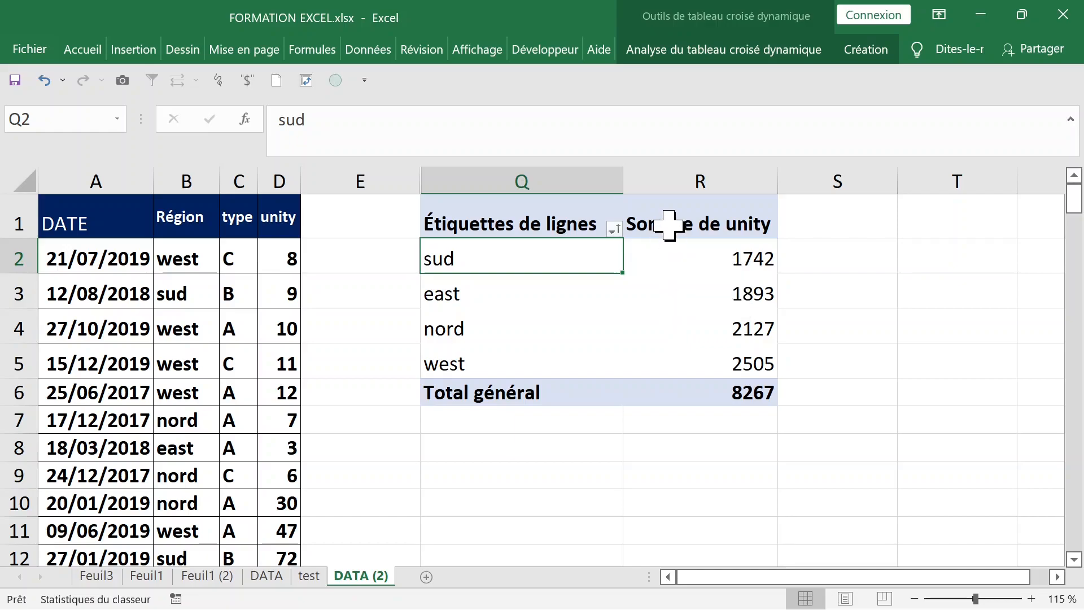
pyautogui.click(665, 247)
pyautogui.rightClick(668, 249)
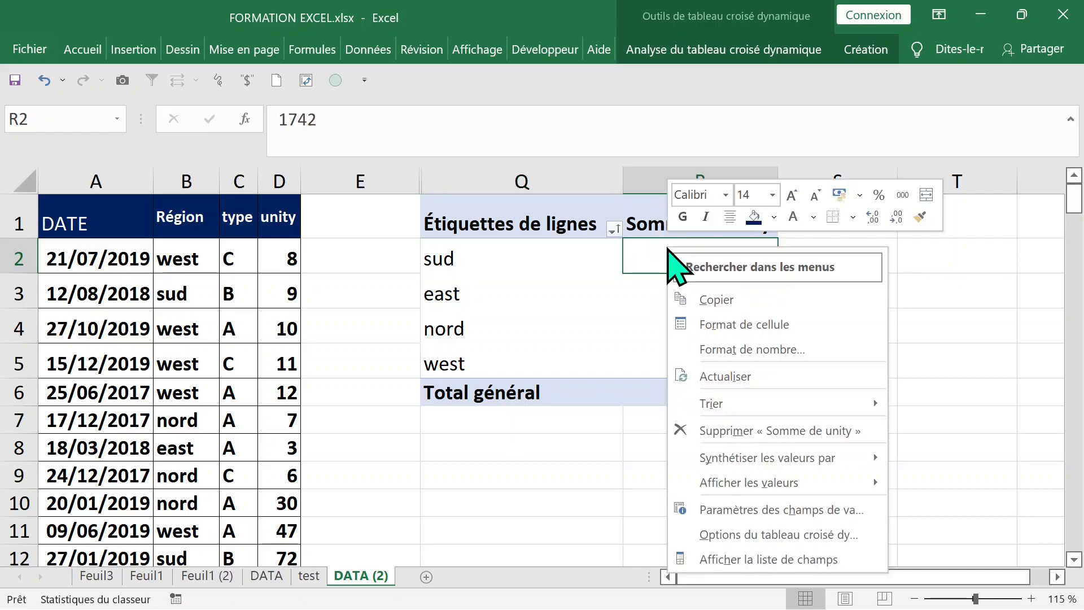
pyautogui.press('Up')
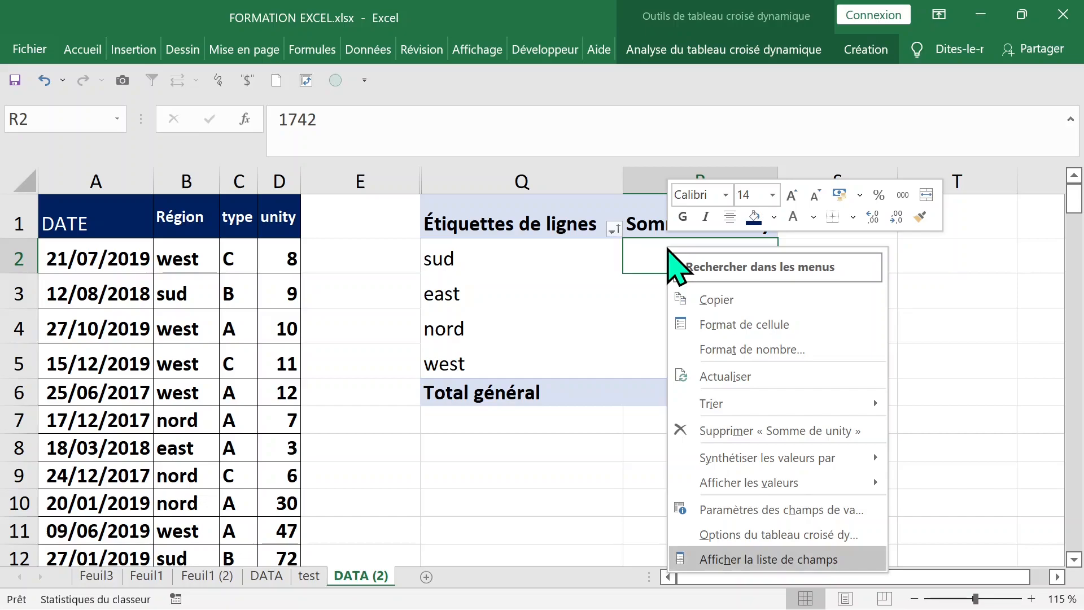
pyautogui.press('Return')
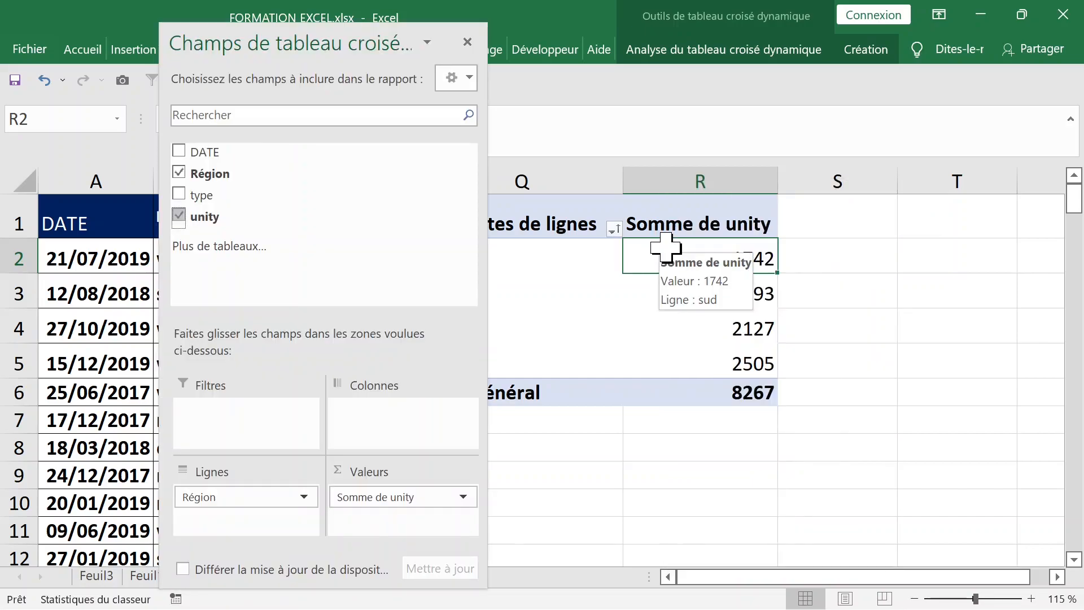
pyautogui.moveTo(315, 55); pyautogui.dragTo(215, 41)
pyautogui.click(452, 200)
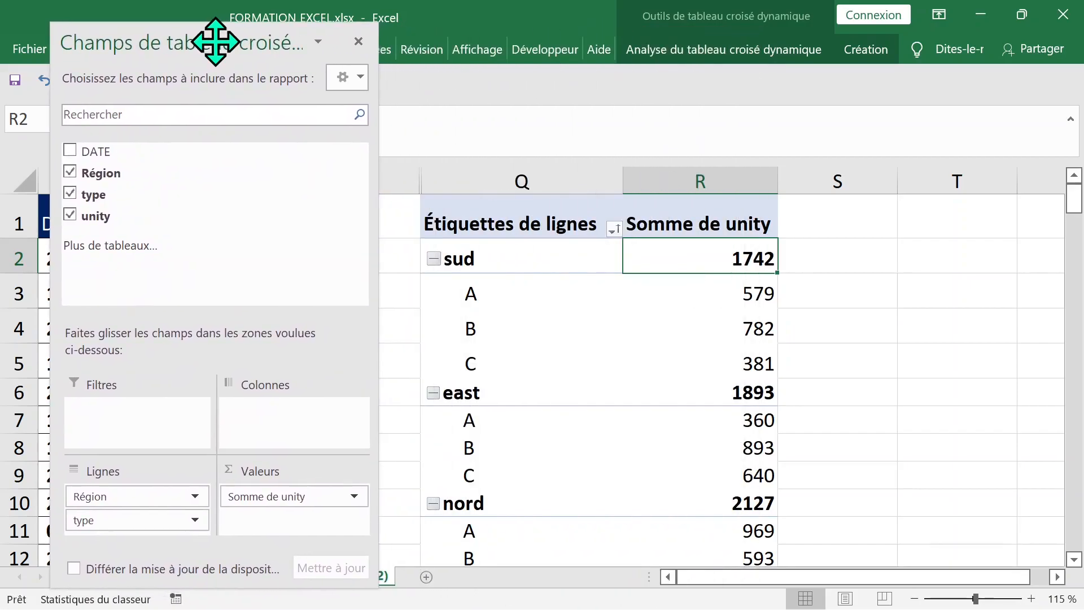
# - Try Région as the column field, put Région back in the rows with type in the columns, and close the field list
pyautogui.moveTo(122, 497); pyautogui.dragTo(291, 439)
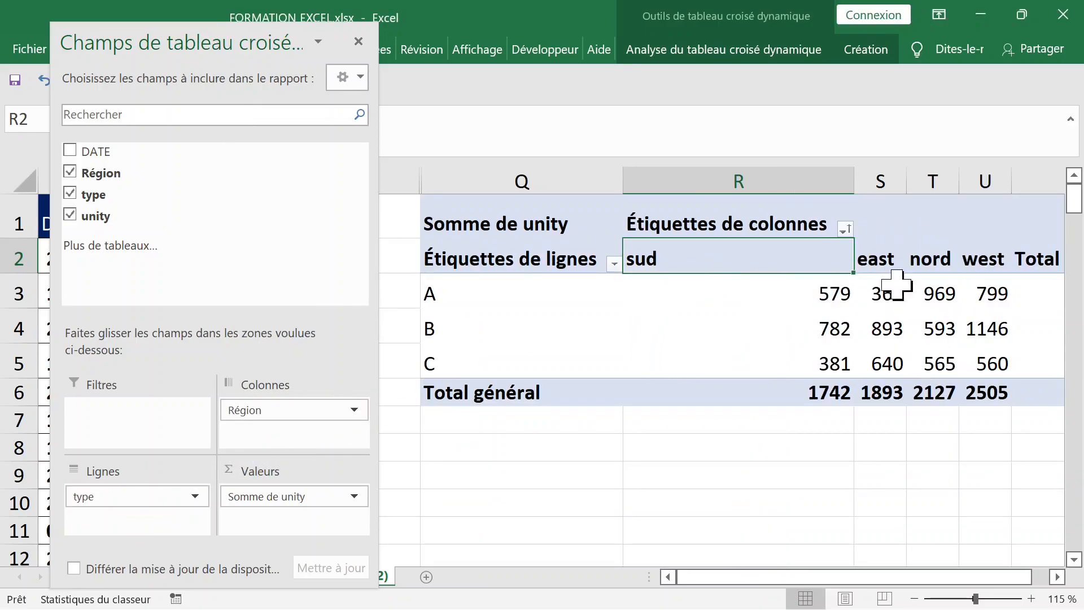
pyautogui.moveTo(271, 410); pyautogui.dragTo(145, 543)
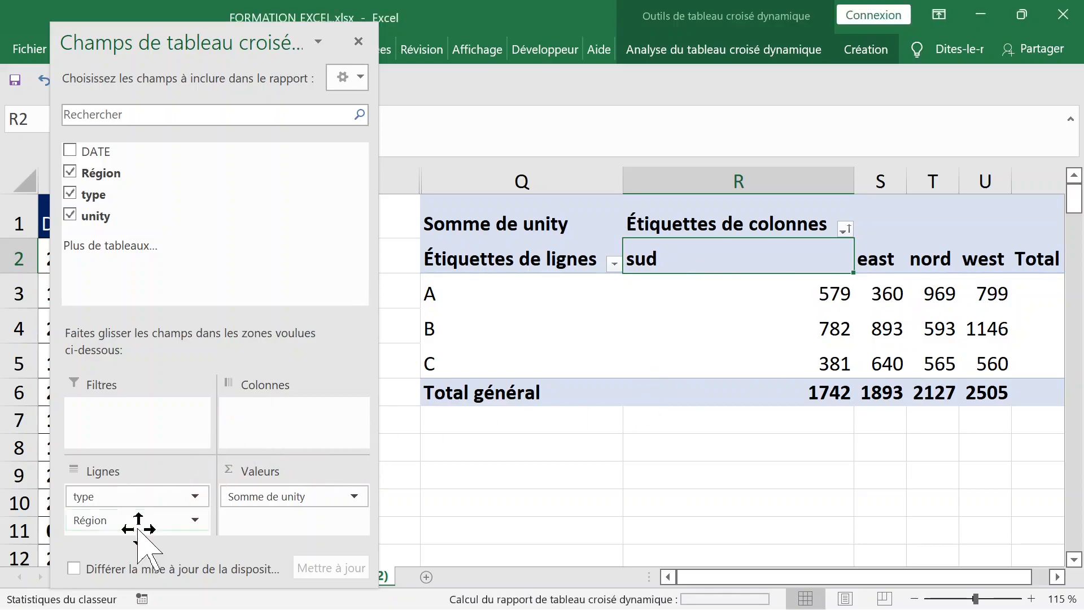
pyautogui.moveTo(124, 497); pyautogui.dragTo(273, 443)
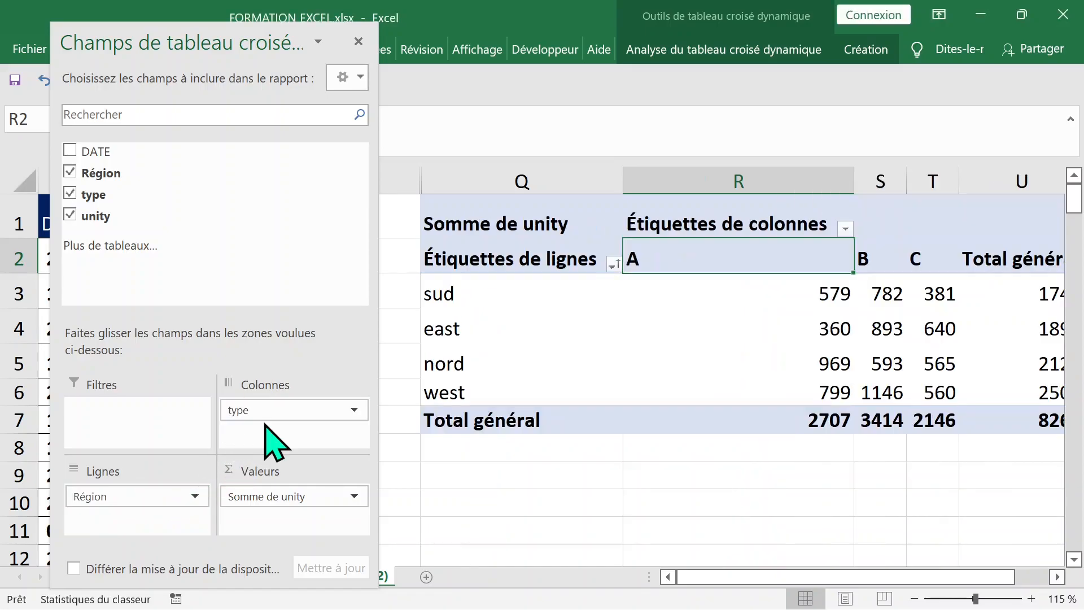
pyautogui.click(359, 41)
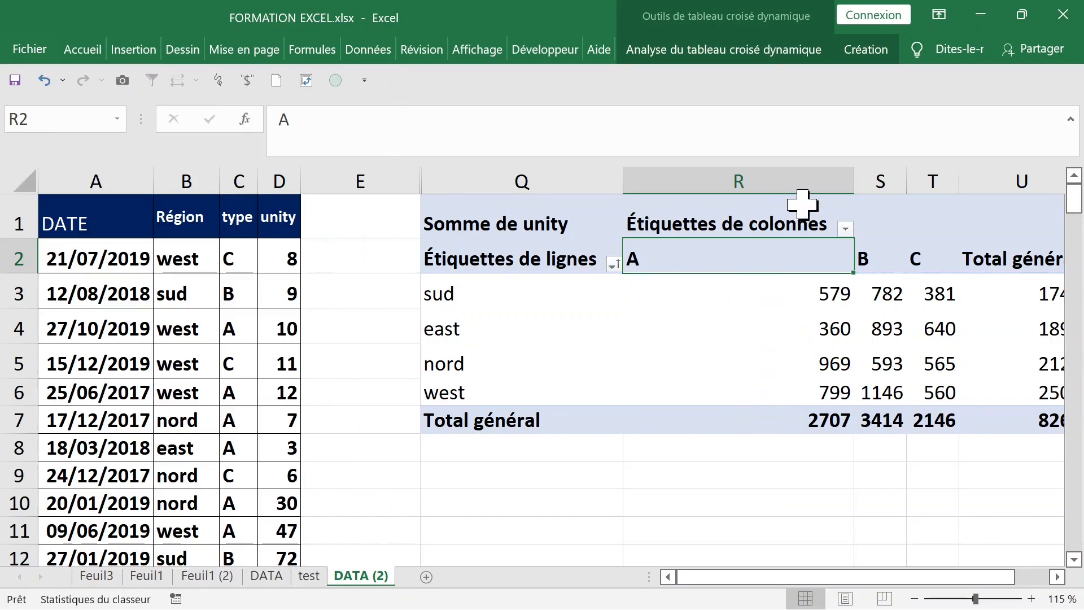
# - Switch the pivot table's report layout to tabular form
pyautogui.click(730, 48)
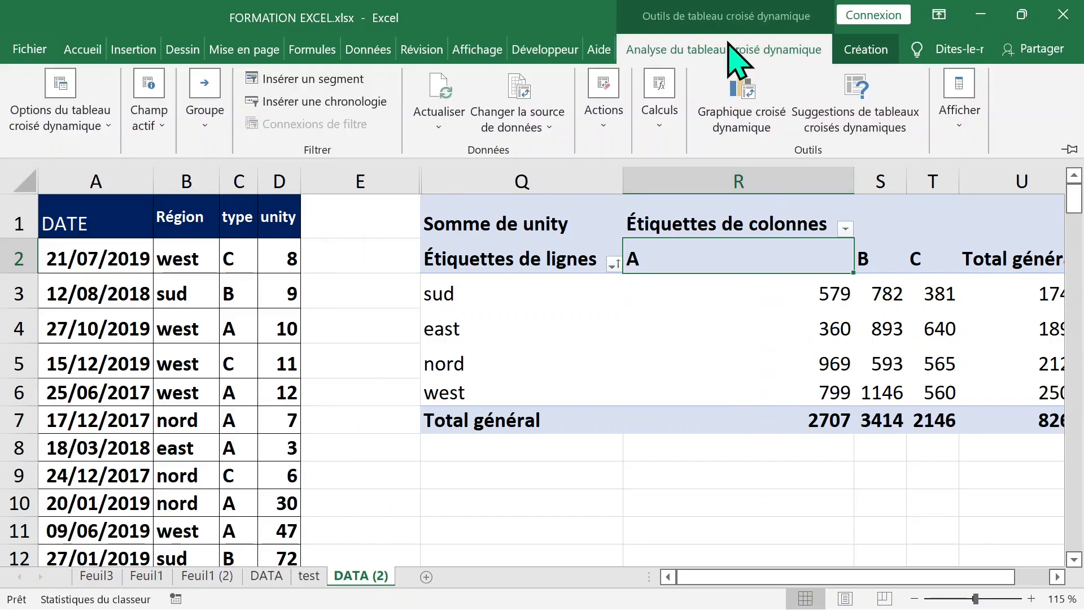
pyautogui.click(866, 49)
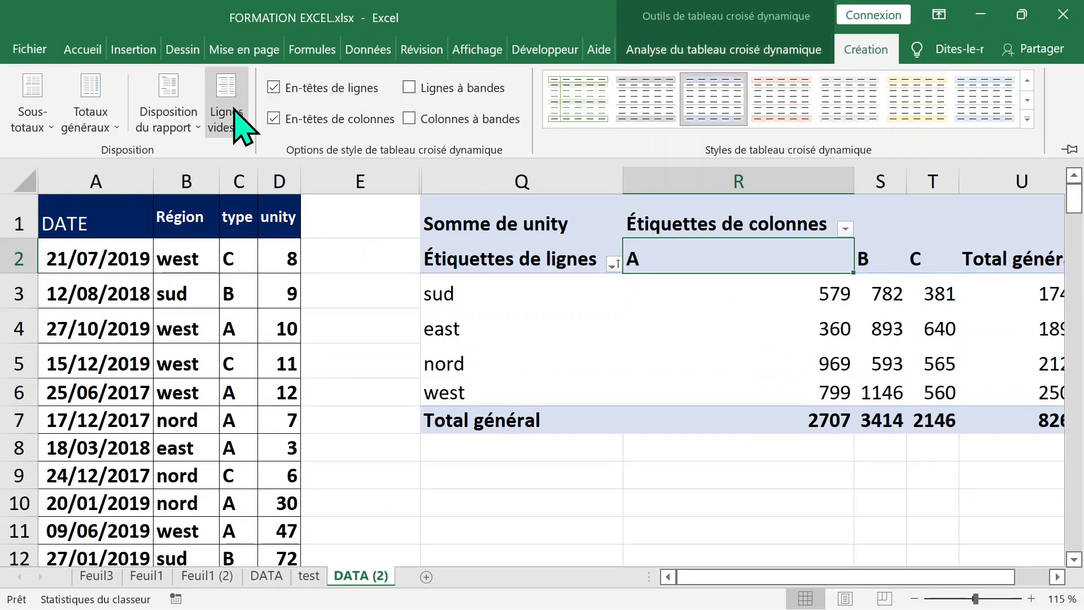
pyautogui.click(199, 129)
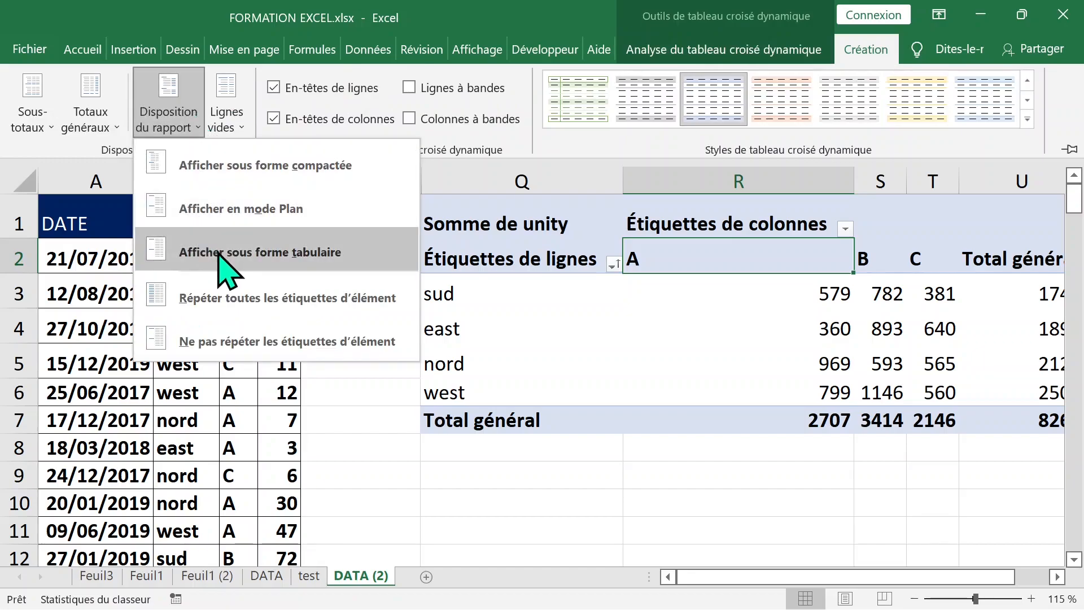
pyautogui.click(224, 266)
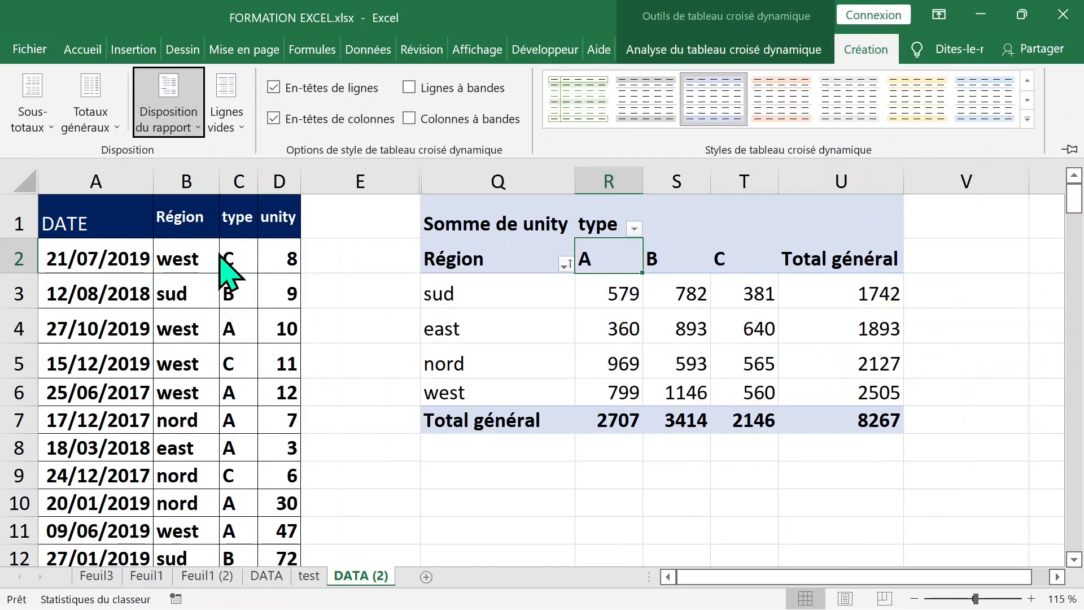
# - Examine the tabular pivot table's type columns, region rows and the unity sums where they meet
pyautogui.click(469, 292)
pyautogui.click(489, 293)
pyautogui.click(594, 295)
pyautogui.click(623, 257)
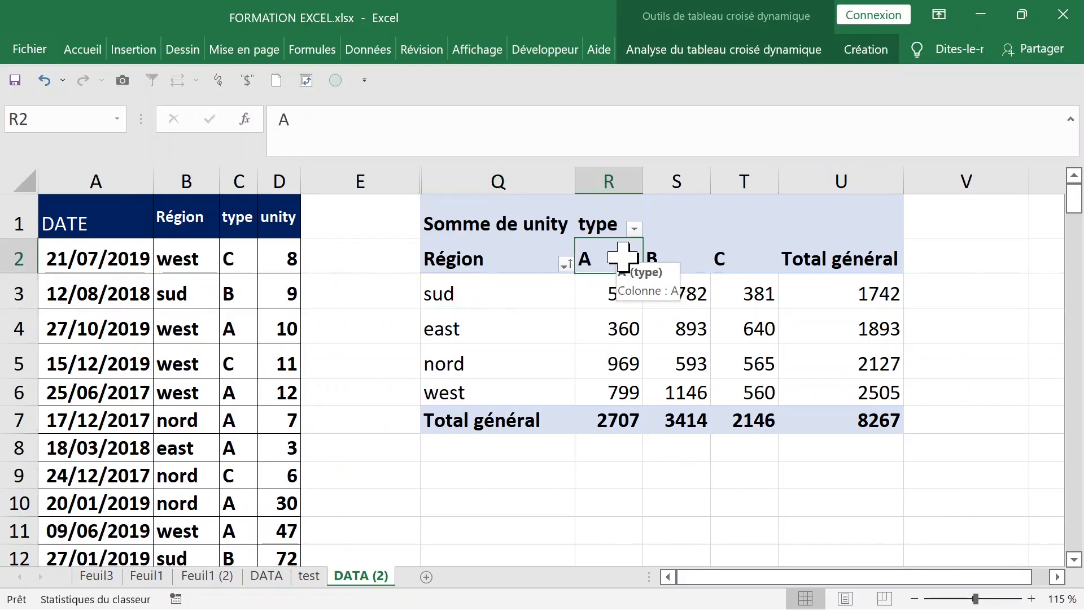
pyautogui.click(677, 254)
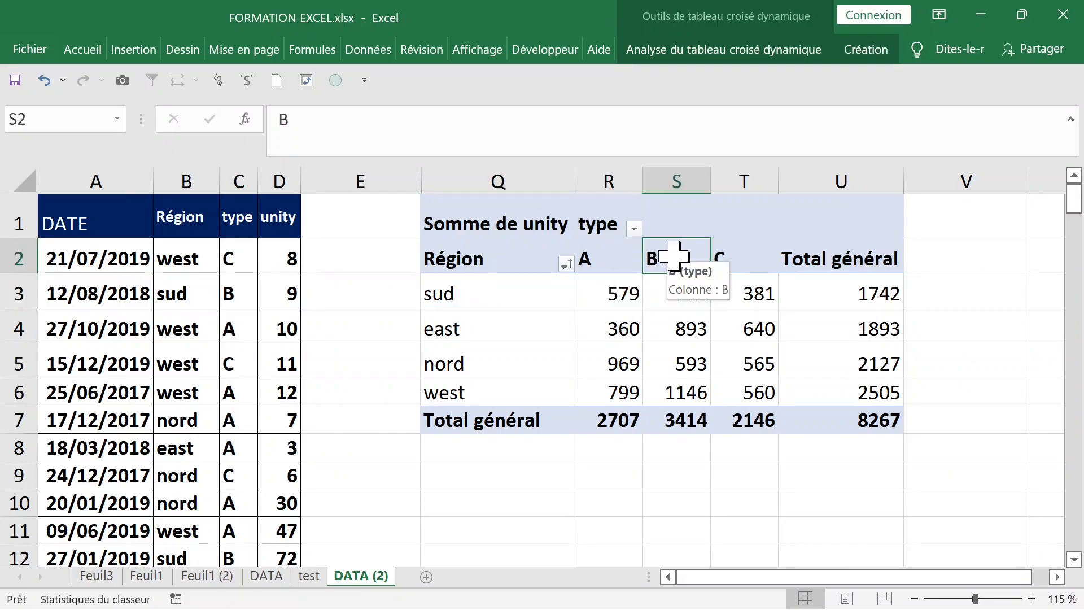
pyautogui.click(733, 257)
pyautogui.click(746, 181)
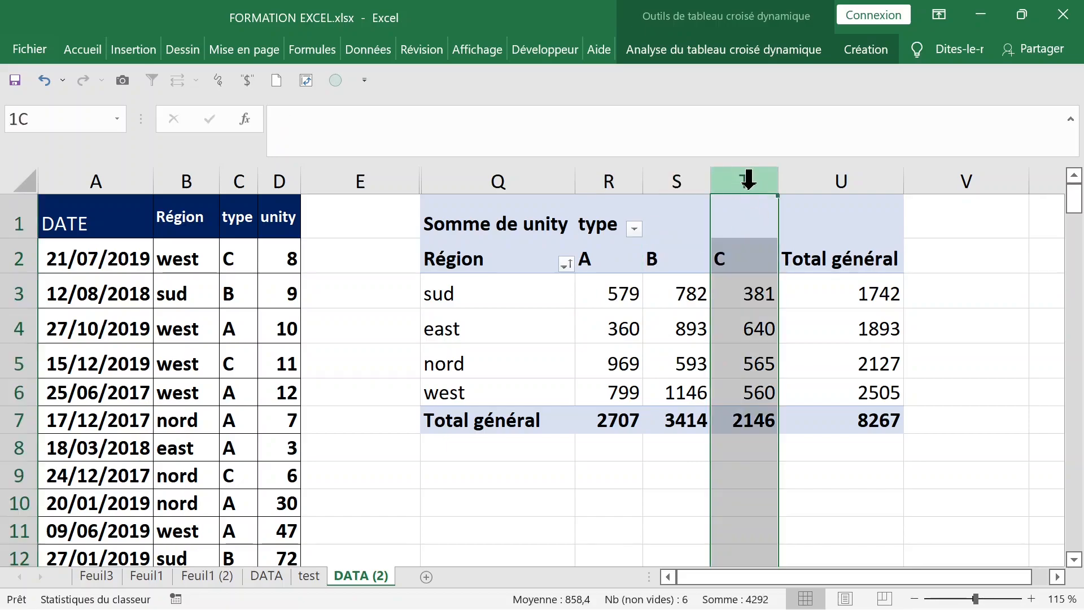
pyautogui.click(417, 291)
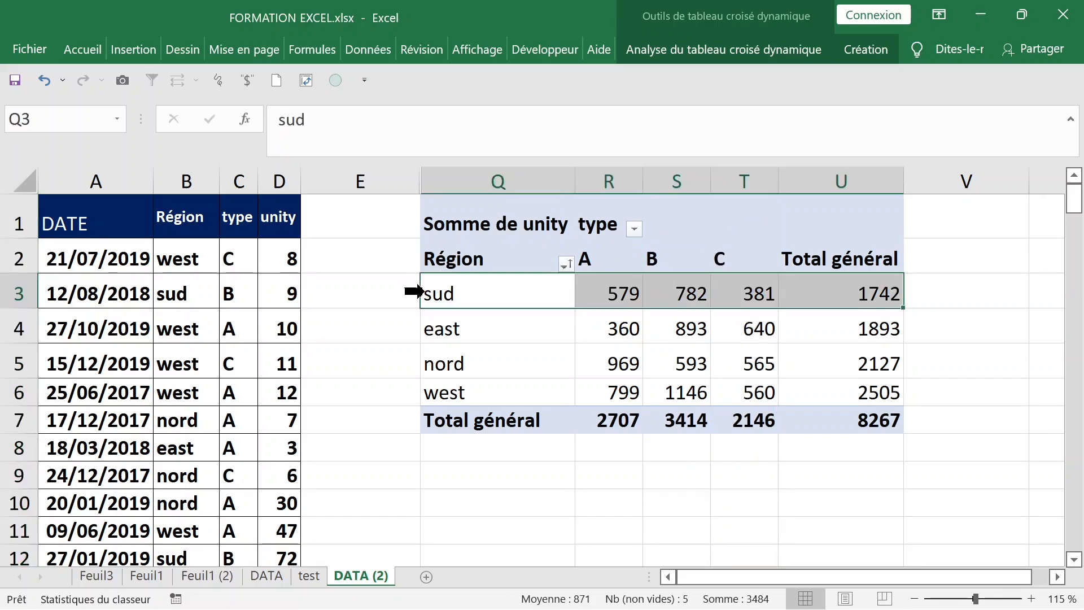
pyautogui.click(415, 323)
pyautogui.click(424, 360)
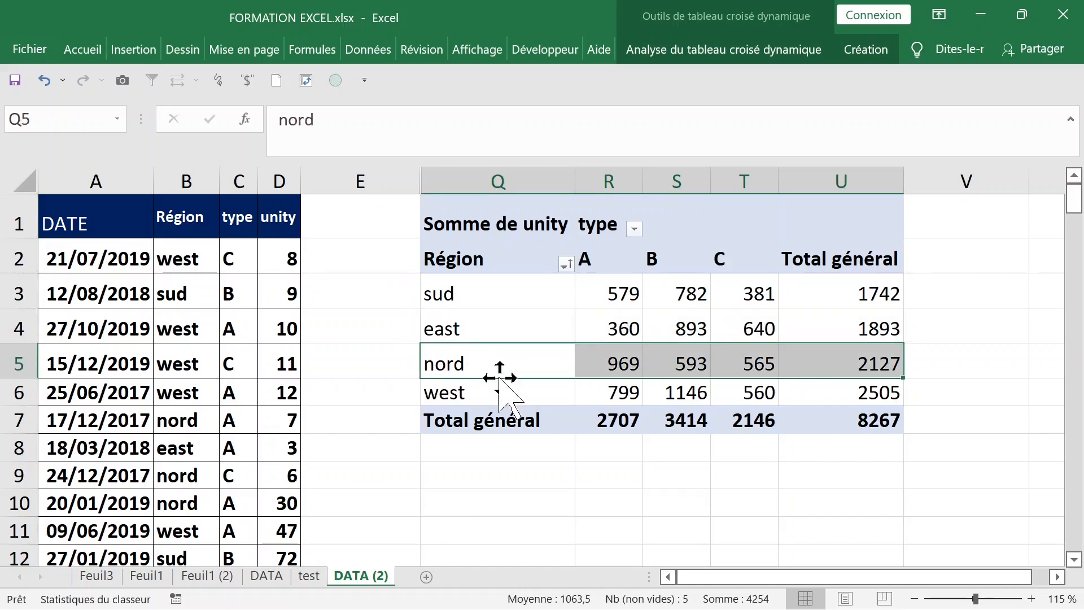
pyautogui.moveTo(874, 388)
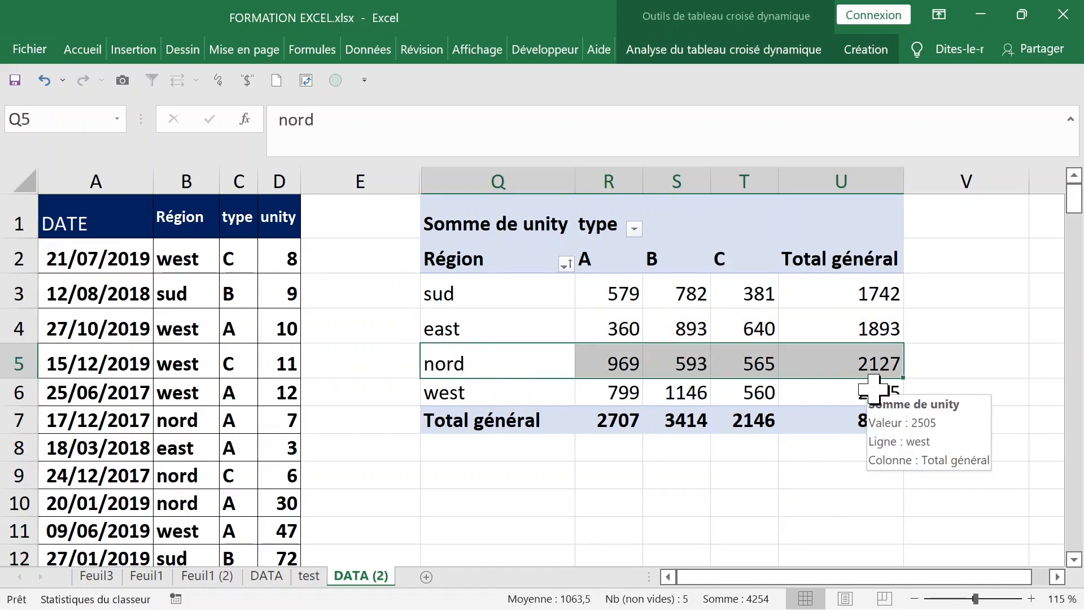
pyautogui.click(744, 361)
# - Drill down into the sud, type A sum to list its source records, and delete the generated detail sheet
pyautogui.click(593, 293)
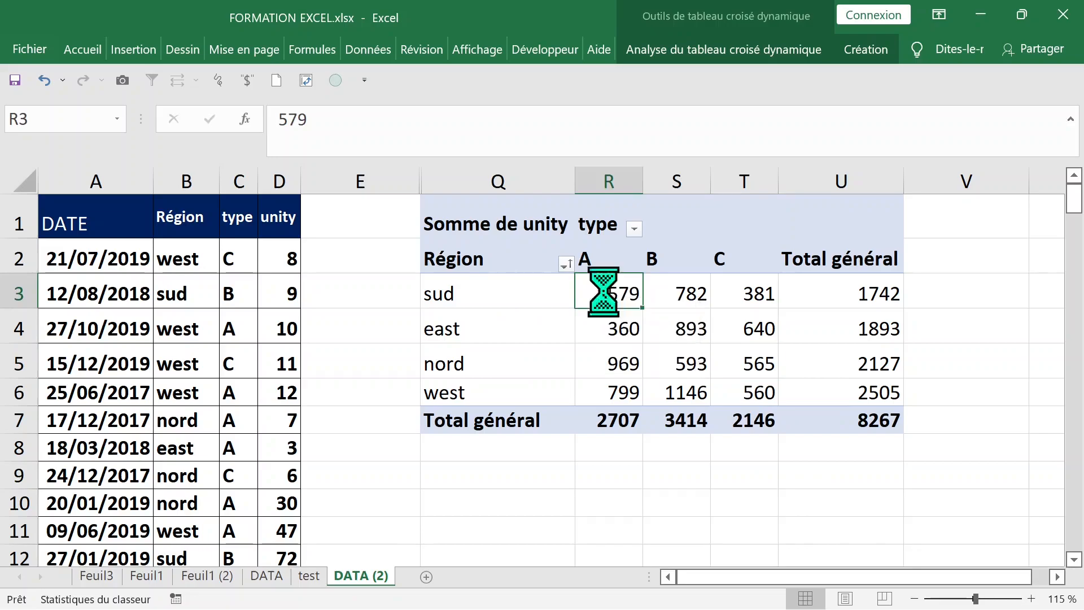
pyautogui.doubleClick(604, 292)
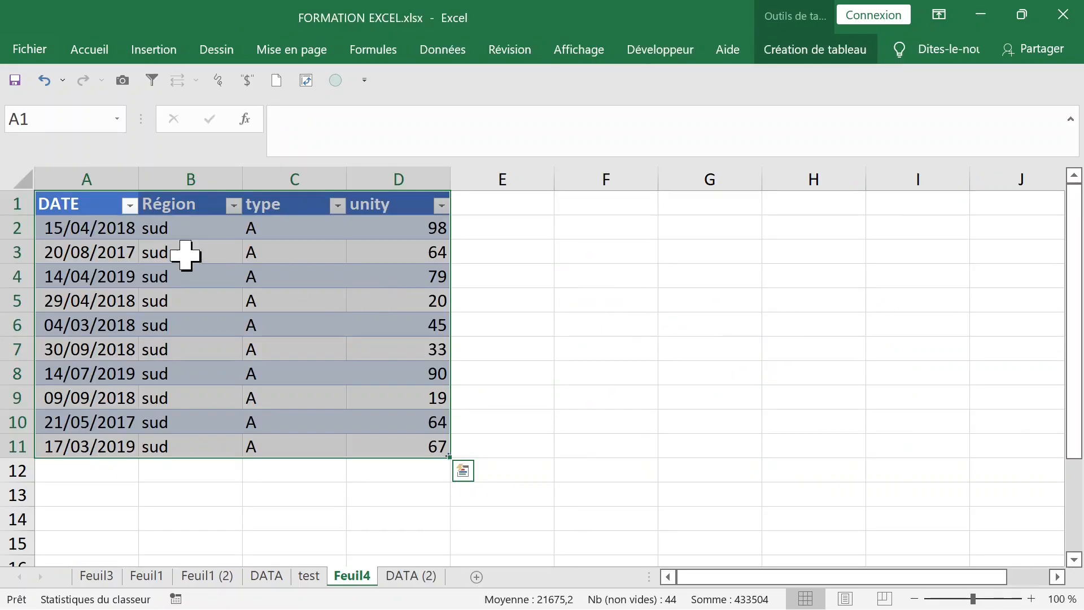
pyautogui.moveTo(89, 206); pyautogui.dragTo(416, 432)
pyautogui.rightClick(358, 579)
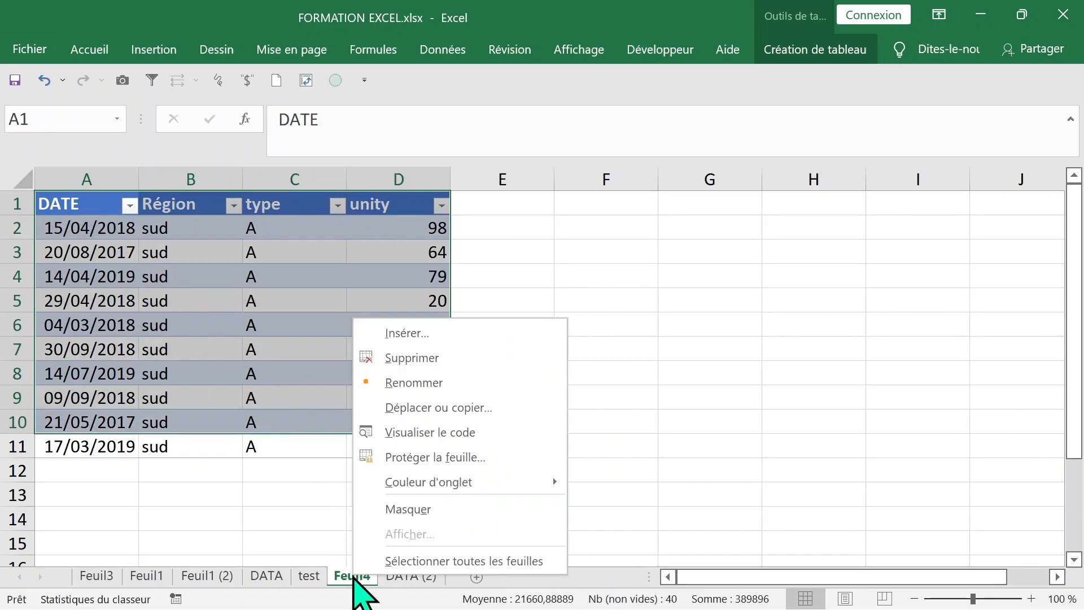
pyautogui.click(419, 358)
pyautogui.click(497, 370)
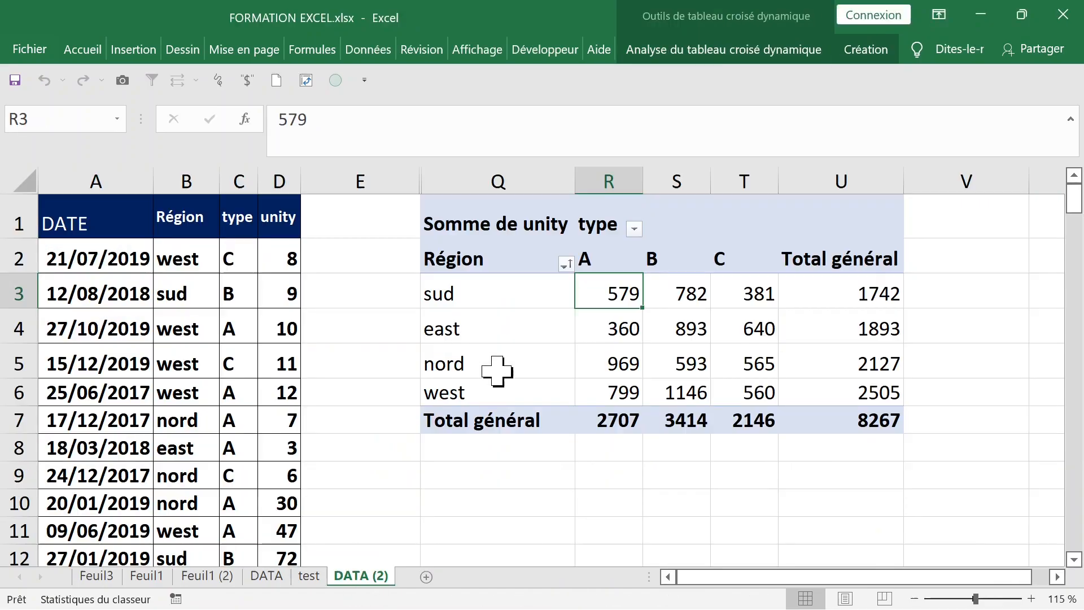
# - Drill down into the type C grand total and review the extracted records down to the last row
pyautogui.click(668, 288)
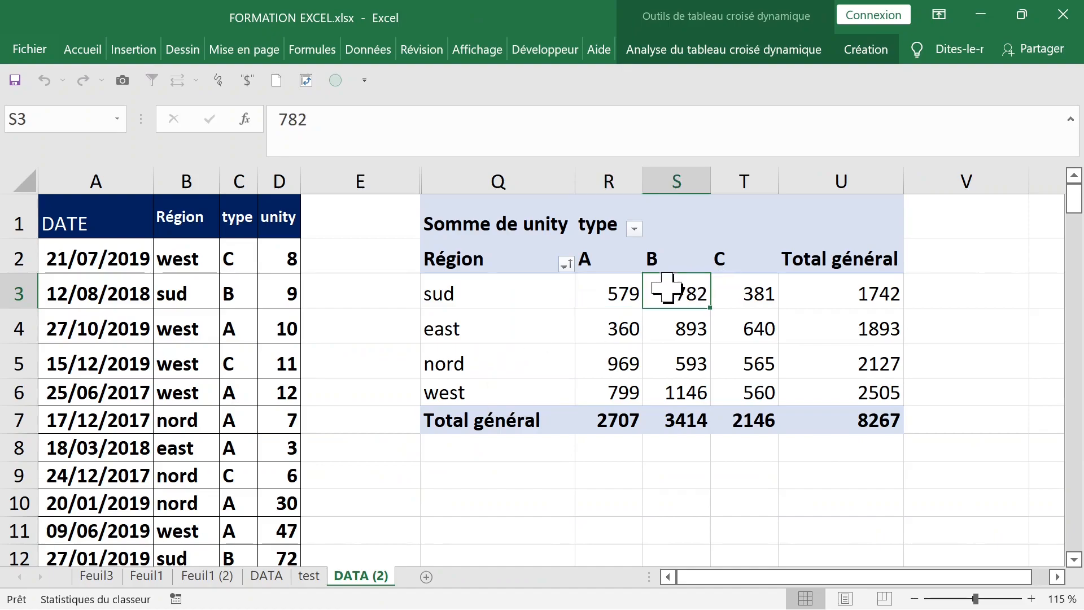
pyautogui.click(745, 292)
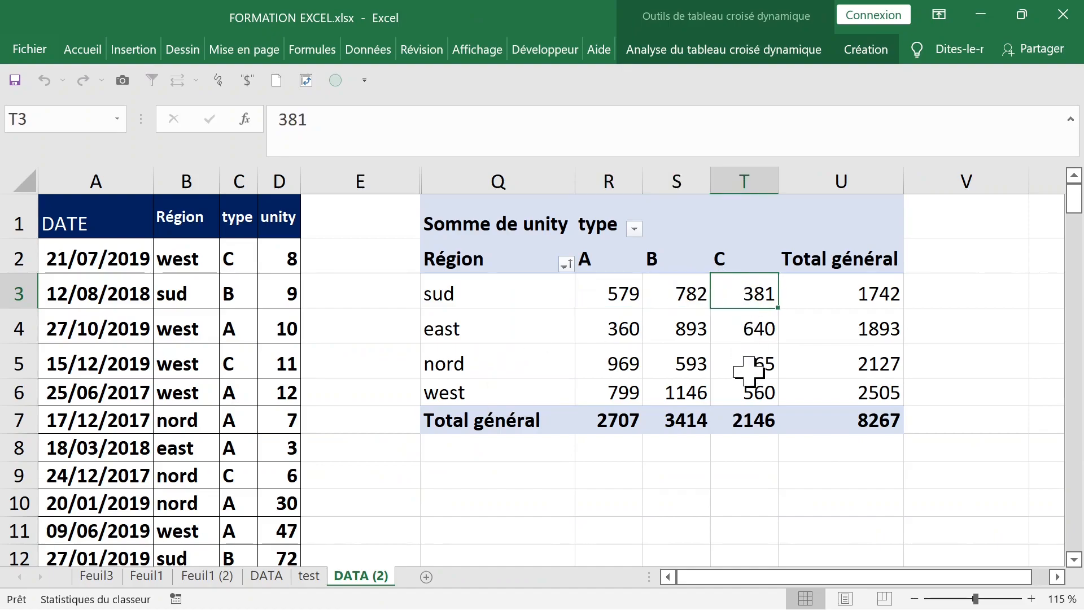
pyautogui.click(757, 419)
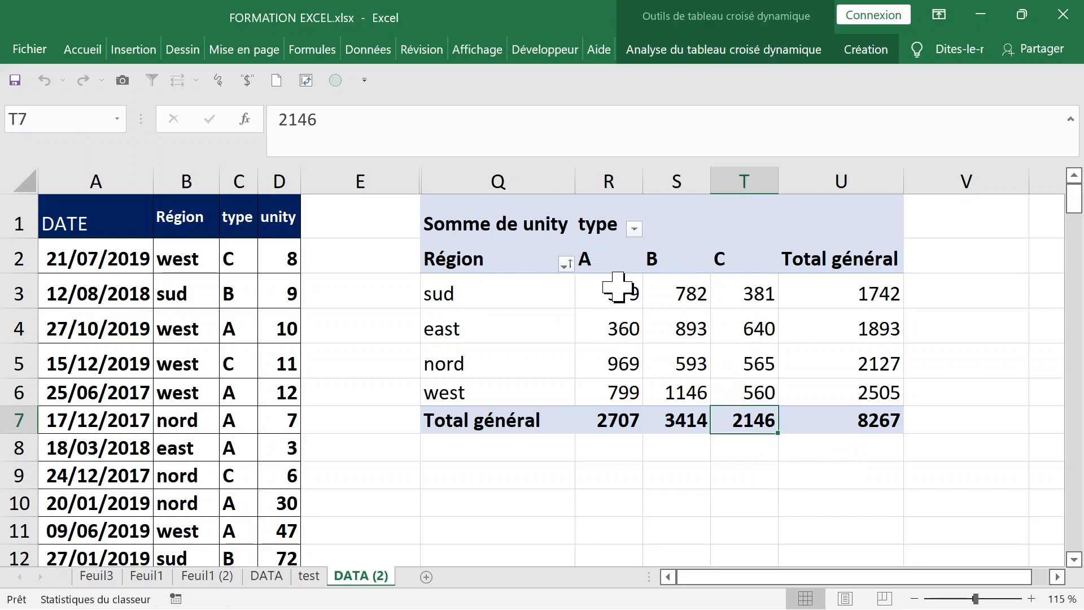
pyautogui.moveTo(745, 424)
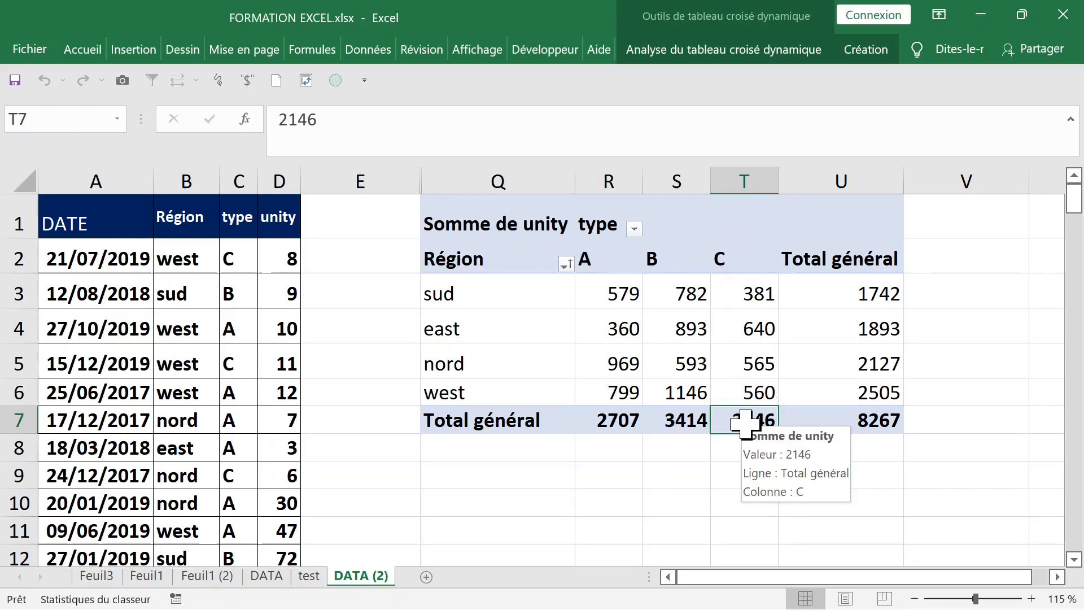
pyautogui.doubleClick(745, 421)
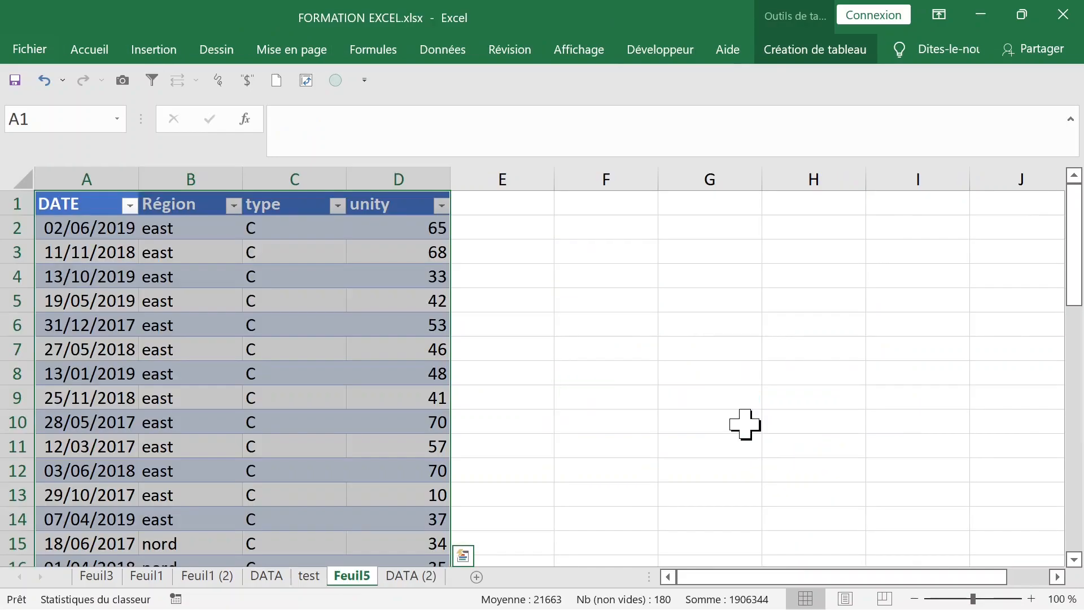
pyautogui.click(283, 296)
pyautogui.click(164, 230)
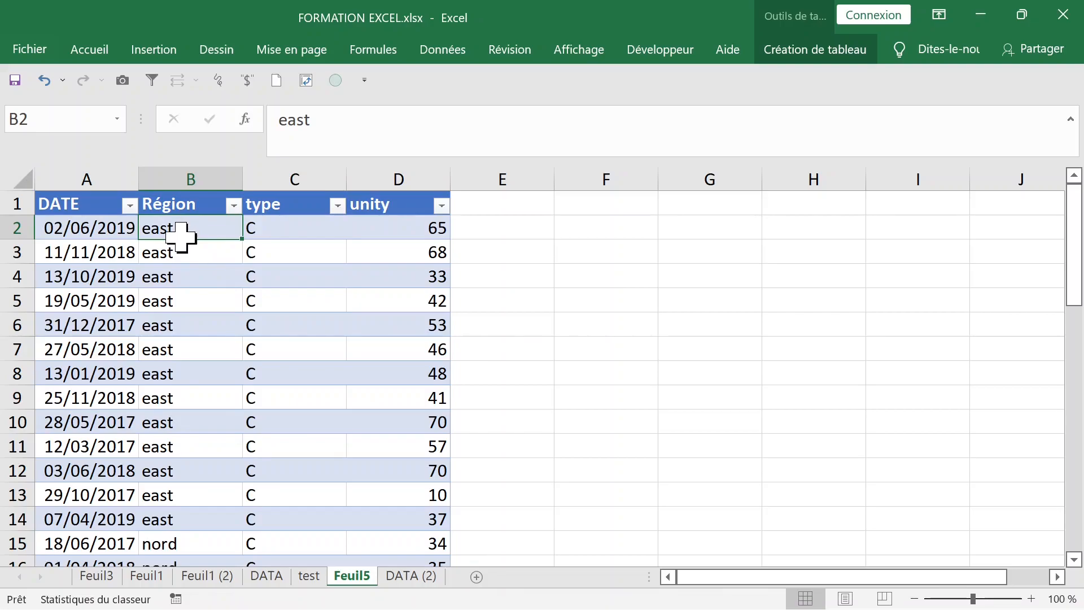
pyautogui.doubleClick(182, 239)
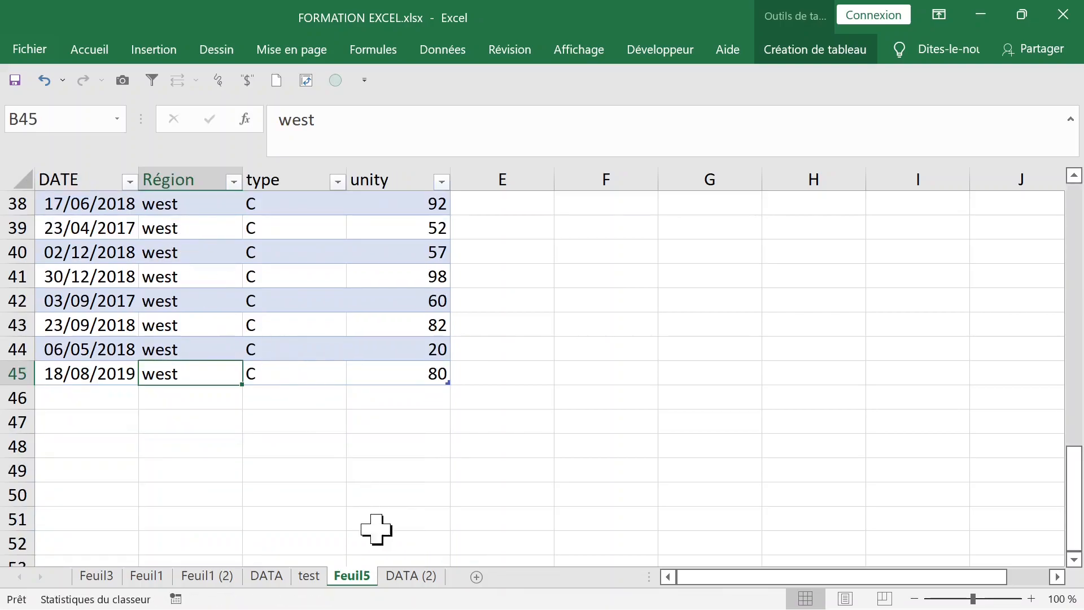
# - Delete the detail sheet listing the type C records
pyautogui.rightClick(360, 577)
pyautogui.click(421, 357)
pyautogui.click(497, 370)
# - Redisplay the field list, try Région in the columns, and place Région and type together in the rows
pyautogui.click(621, 290)
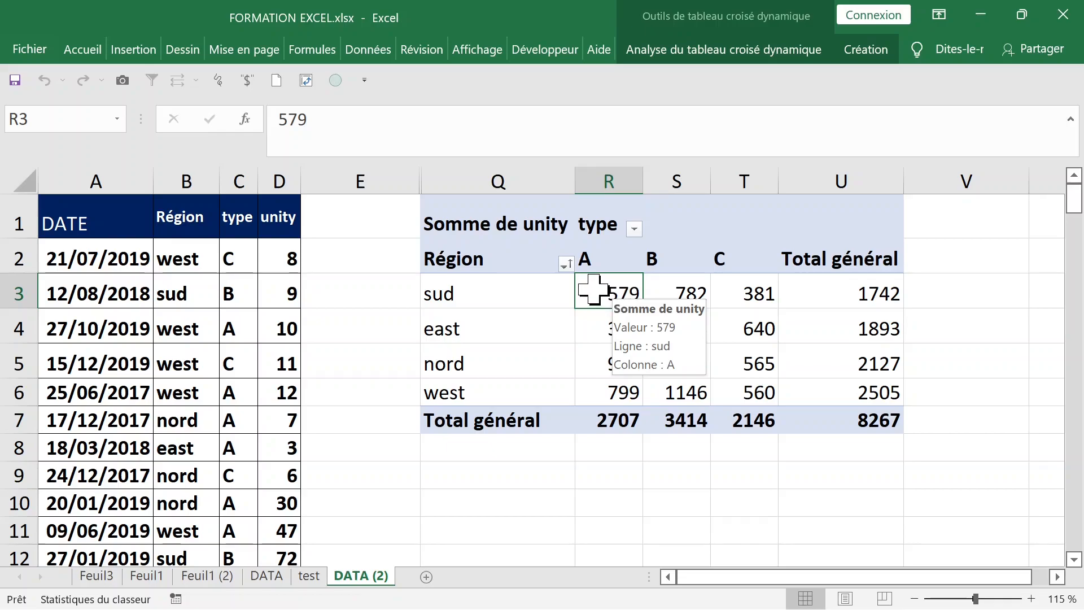
pyautogui.rightClick(596, 293)
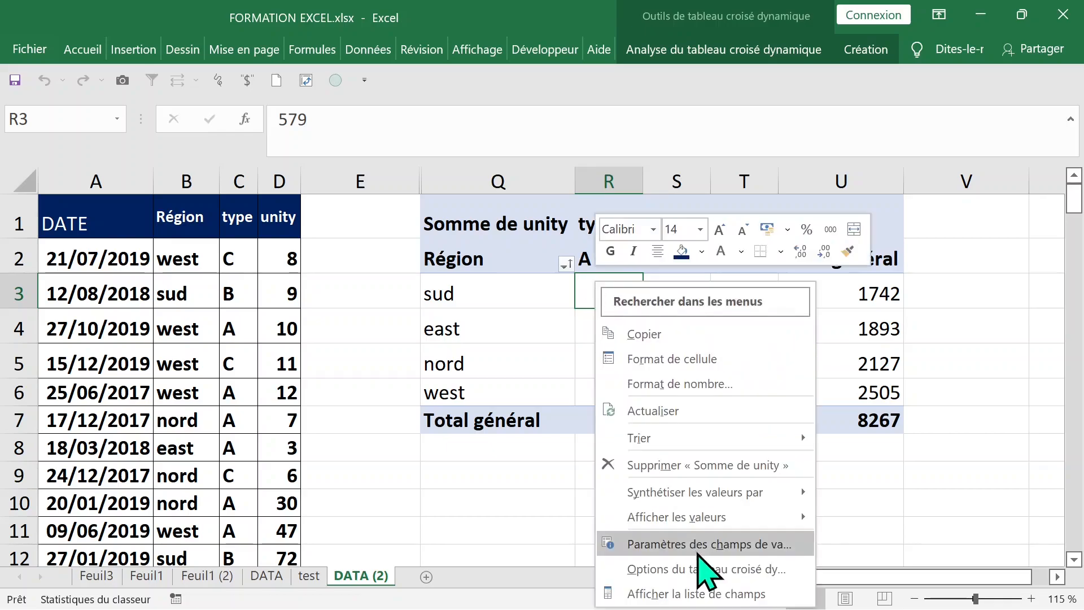
pyautogui.click(715, 591)
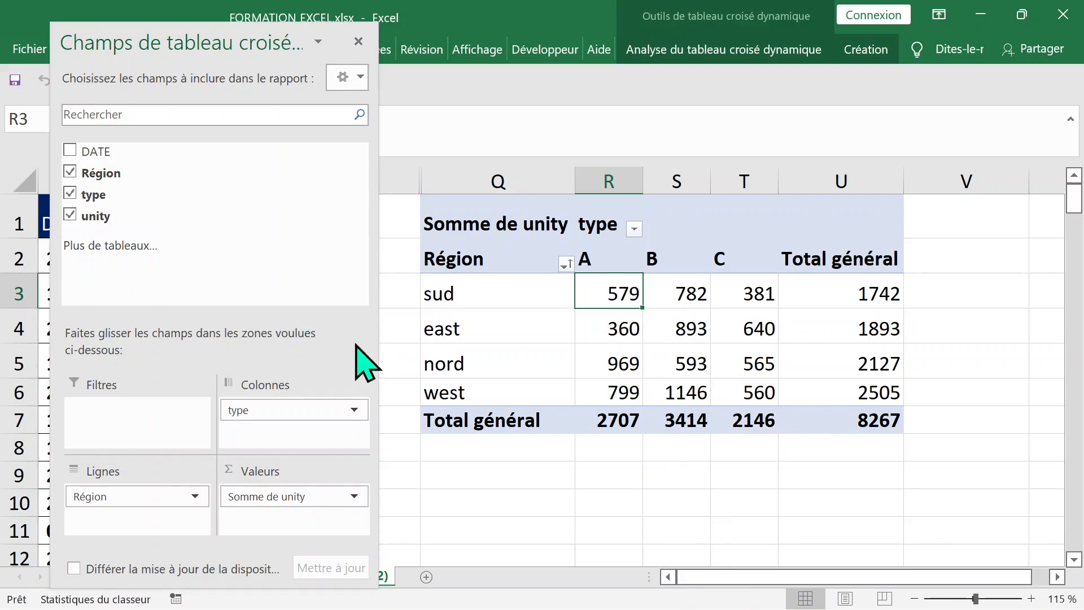
pyautogui.moveTo(125, 497); pyautogui.dragTo(285, 419)
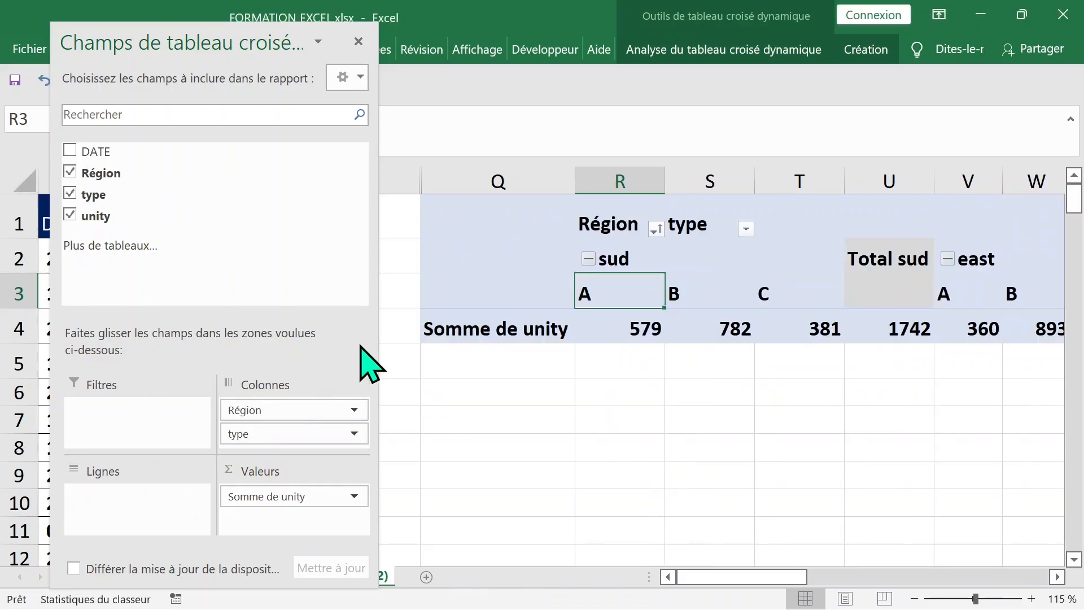
pyautogui.moveTo(289, 412); pyautogui.dragTo(159, 508)
pyautogui.moveTo(261, 415); pyautogui.dragTo(126, 521)
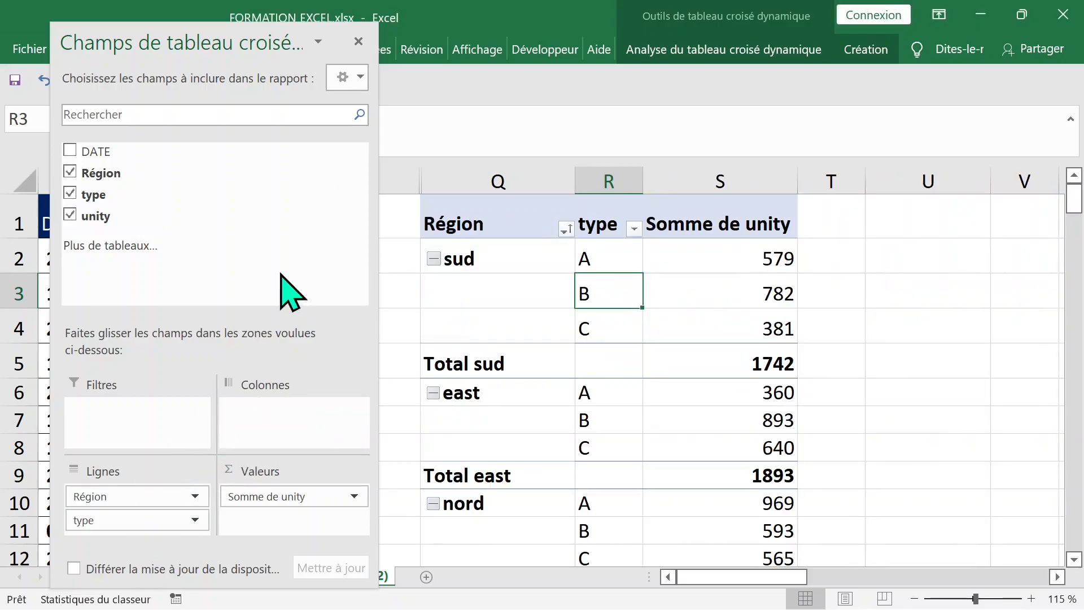
pyautogui.click(359, 42)
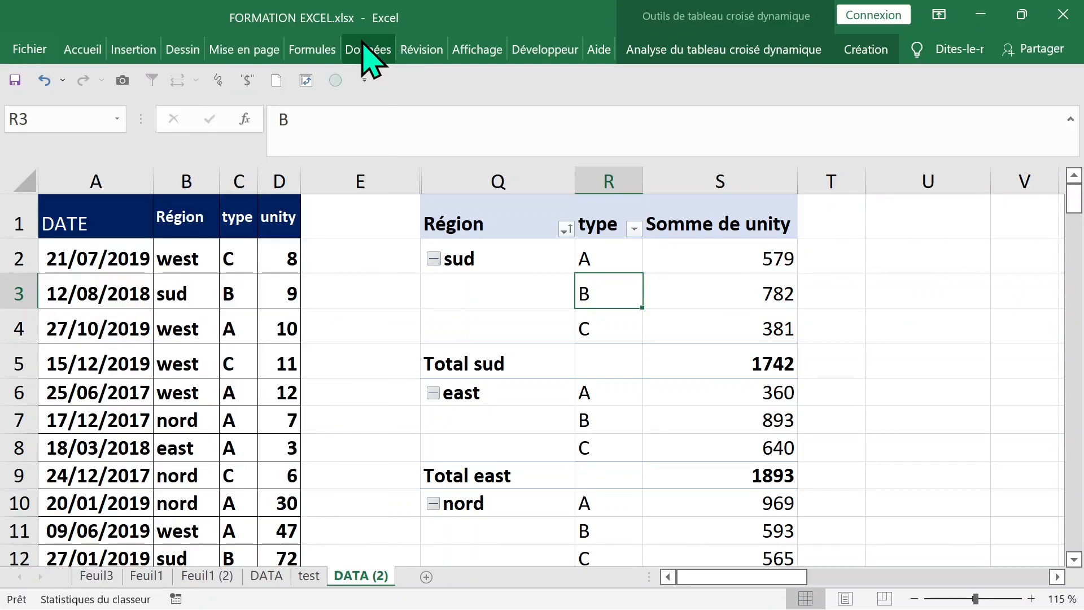
# - Examine the type rows, subtotals and empty Région cells within each region group of the pivot table
pyautogui.click(516, 289)
pyautogui.moveTo(526, 255); pyautogui.dragTo(717, 351)
pyautogui.click(540, 416)
pyautogui.scroll(-2, 585, 416)
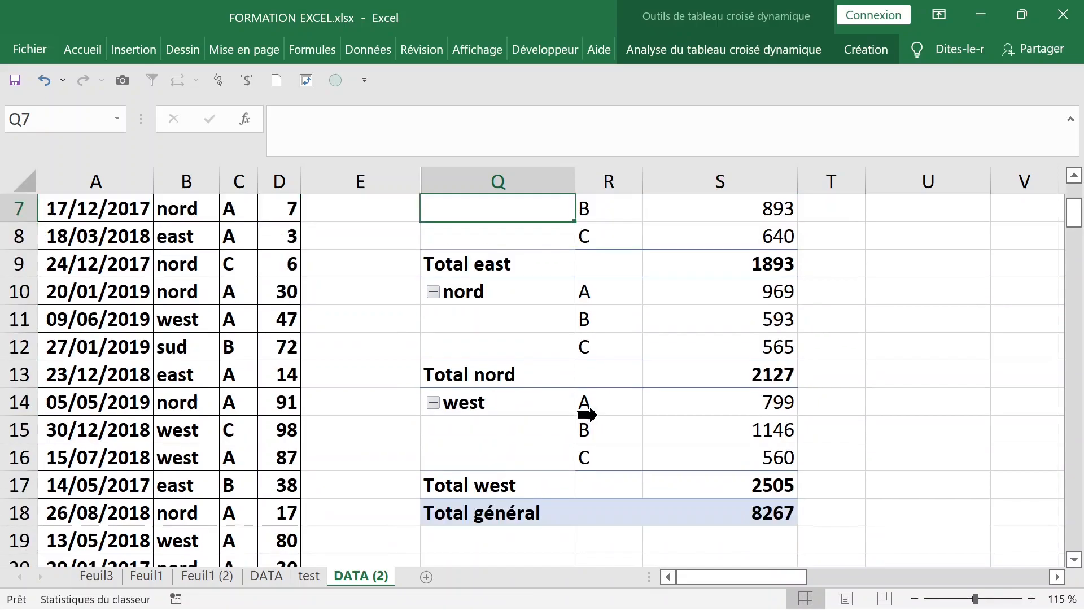
pyautogui.click(623, 380)
pyautogui.click(617, 429)
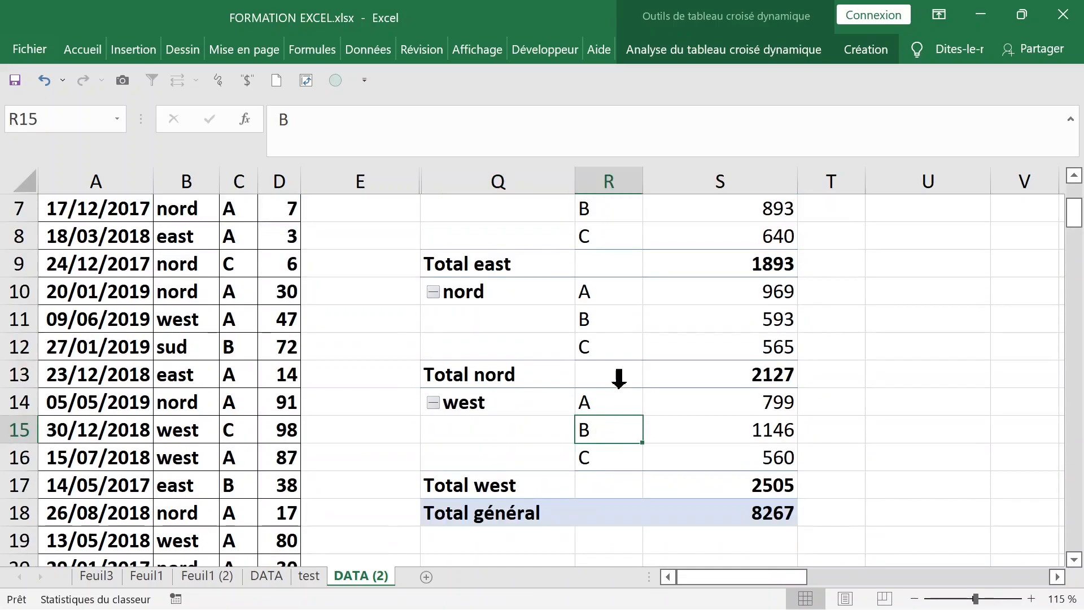
pyautogui.scroll(2, 618, 390)
pyautogui.moveTo(497, 300); pyautogui.dragTo(490, 316)
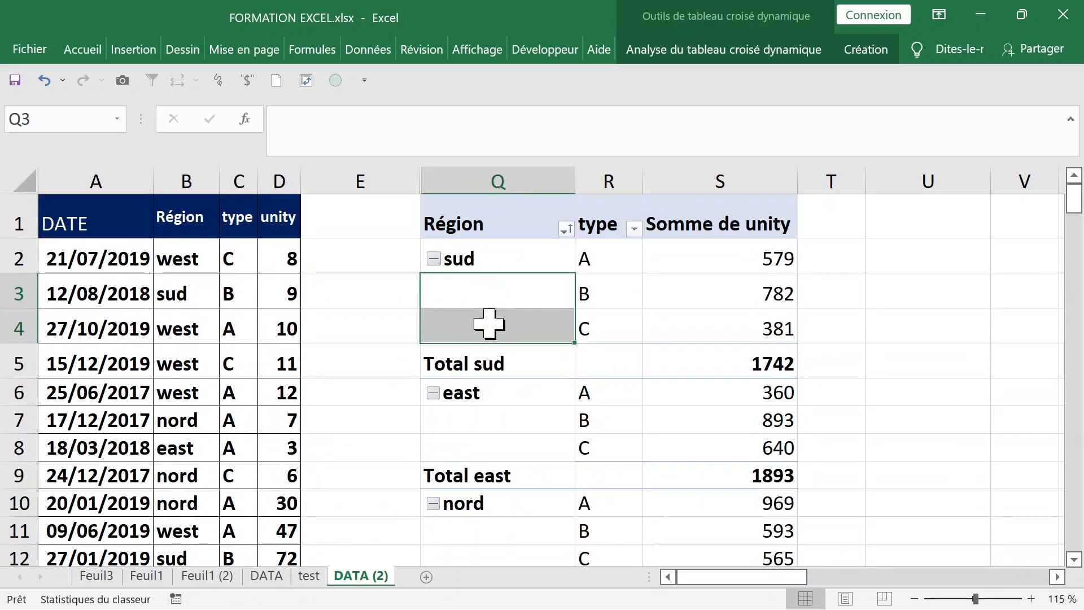
# - Repeat all item labels in the pivot table and check the filled Région cells down to the grand total
pyautogui.click(698, 52)
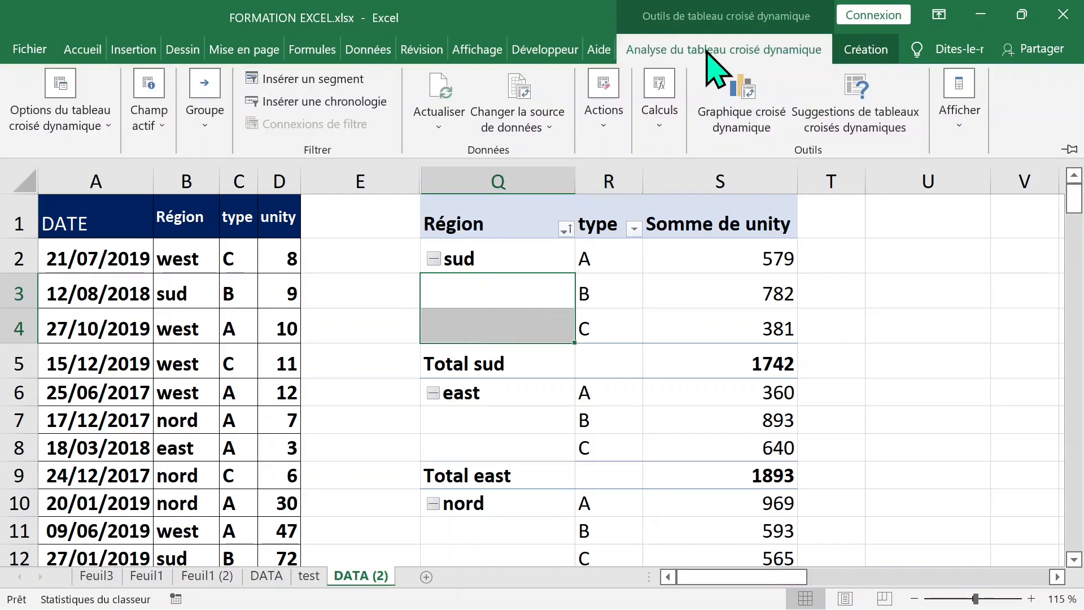
pyautogui.click(848, 51)
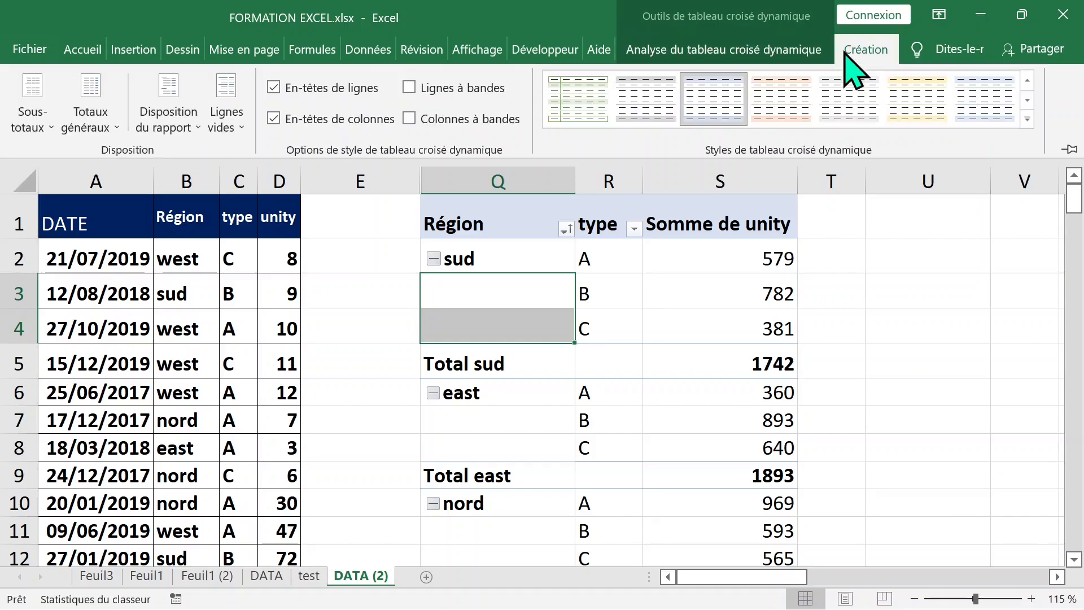
pyautogui.click(169, 130)
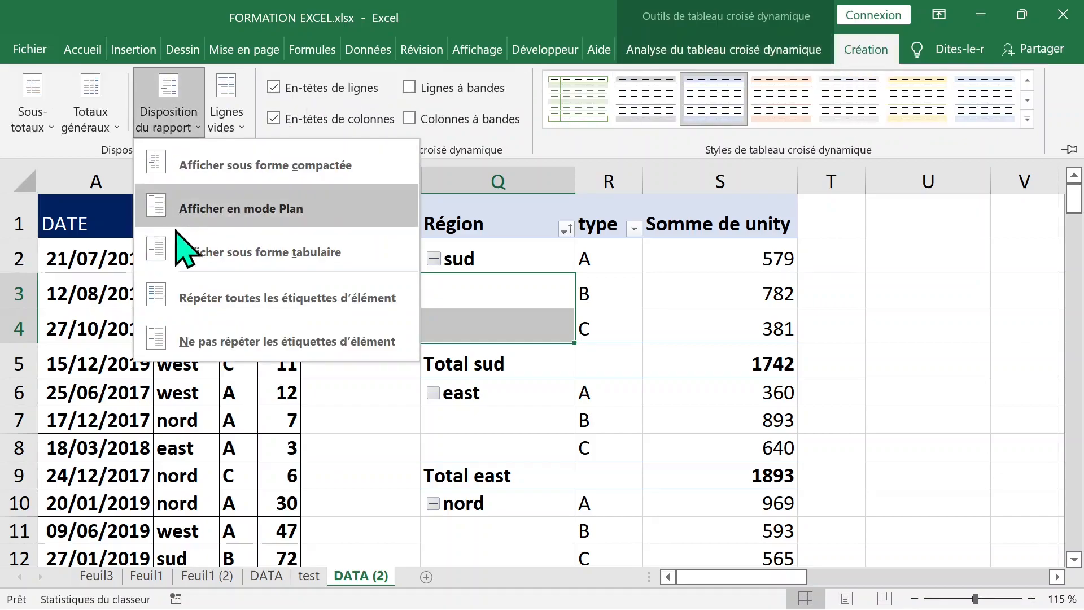
pyautogui.click(270, 303)
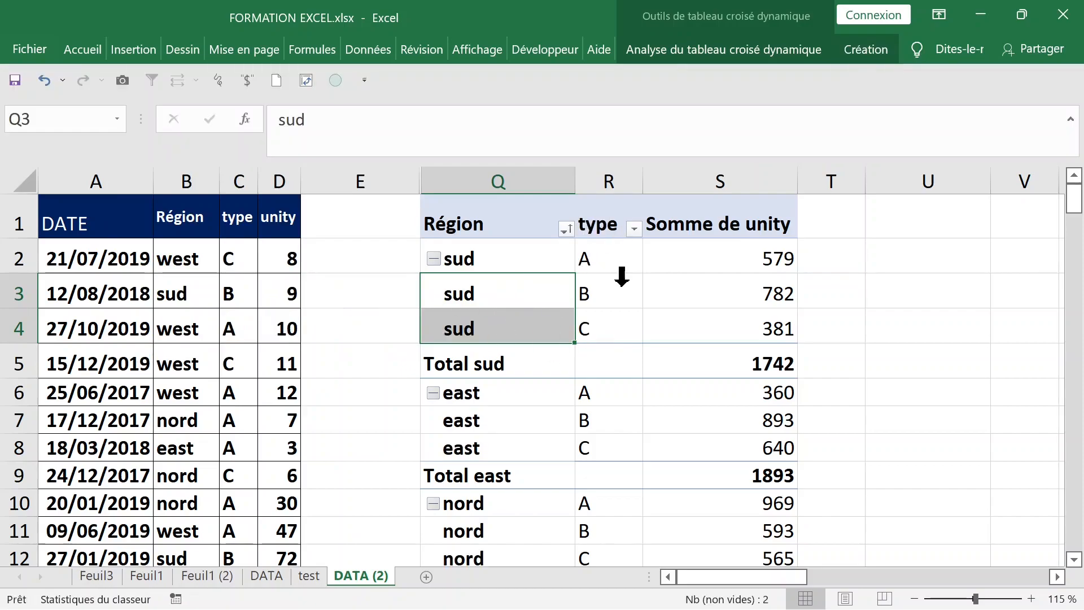
pyautogui.scroll(-3, 621, 289)
pyautogui.scroll(1, 616, 285)
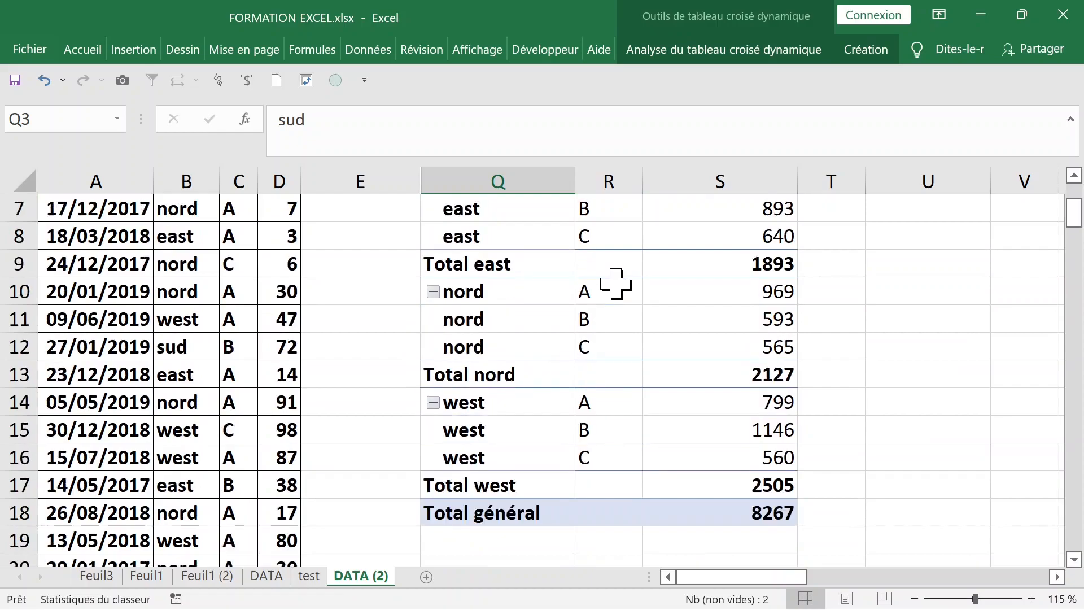
# - Redisplay the pivot table's field list, add unity to the values three more times with the last copy placed first, and close the list
pyautogui.scroll(2, 616, 284)
pyautogui.click(621, 254)
pyautogui.click(741, 260)
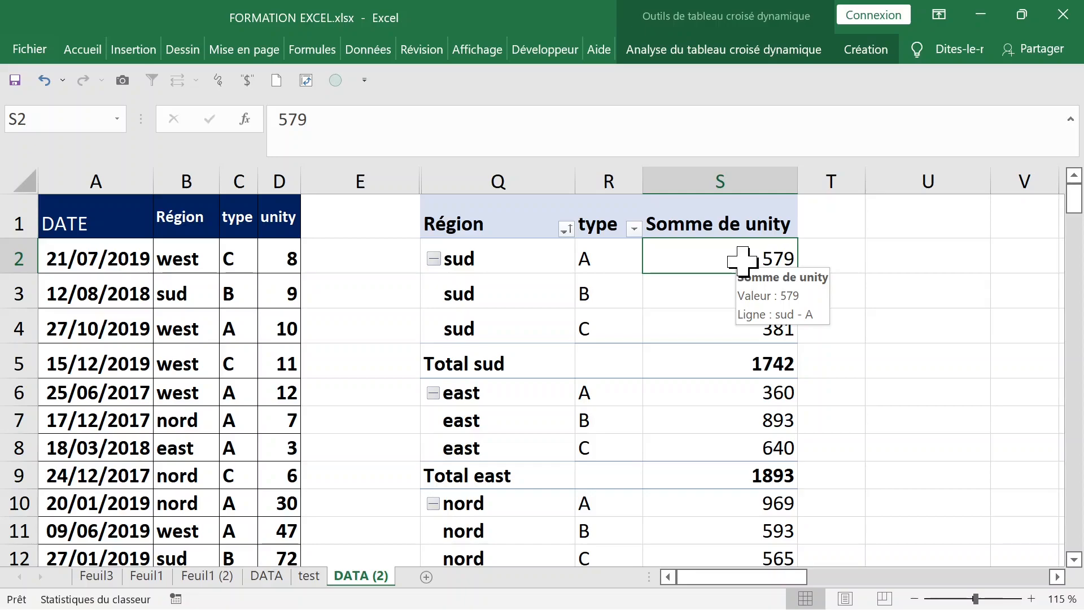
pyautogui.click(716, 215)
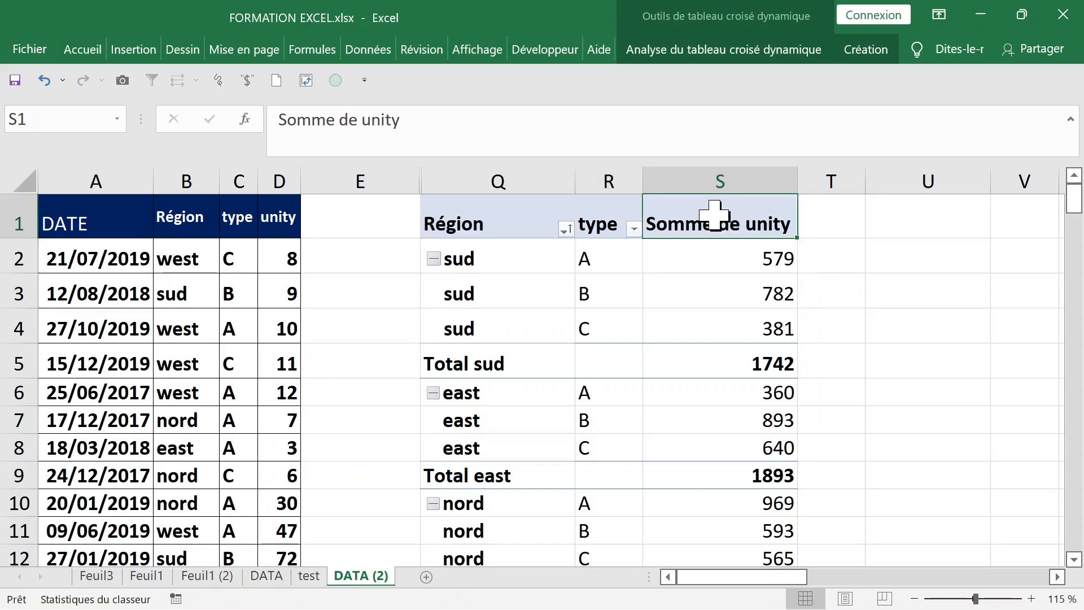
pyautogui.rightClick(713, 221)
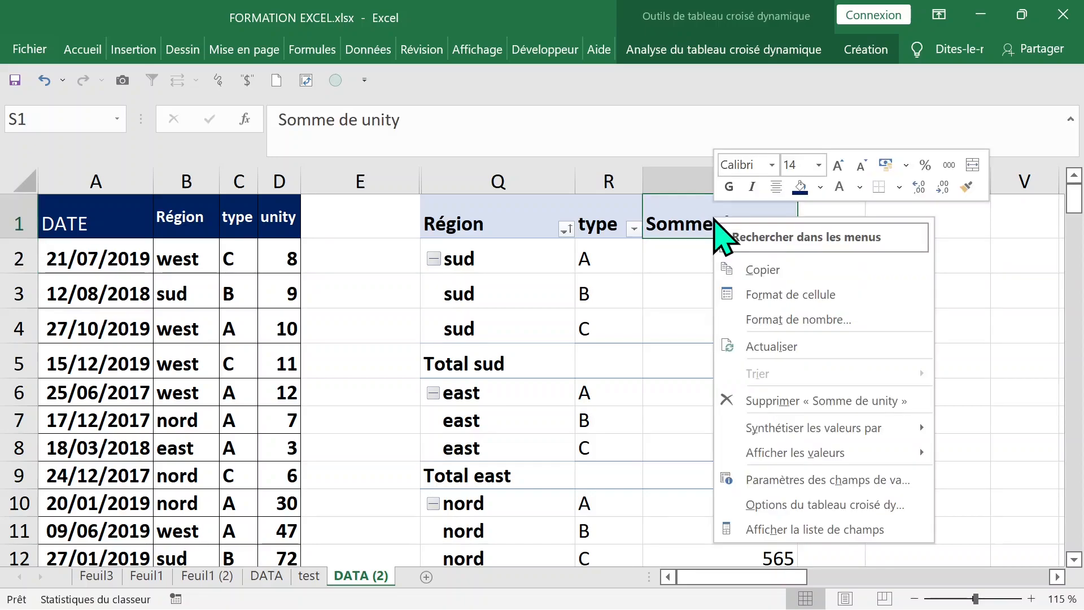
pyautogui.click(847, 530)
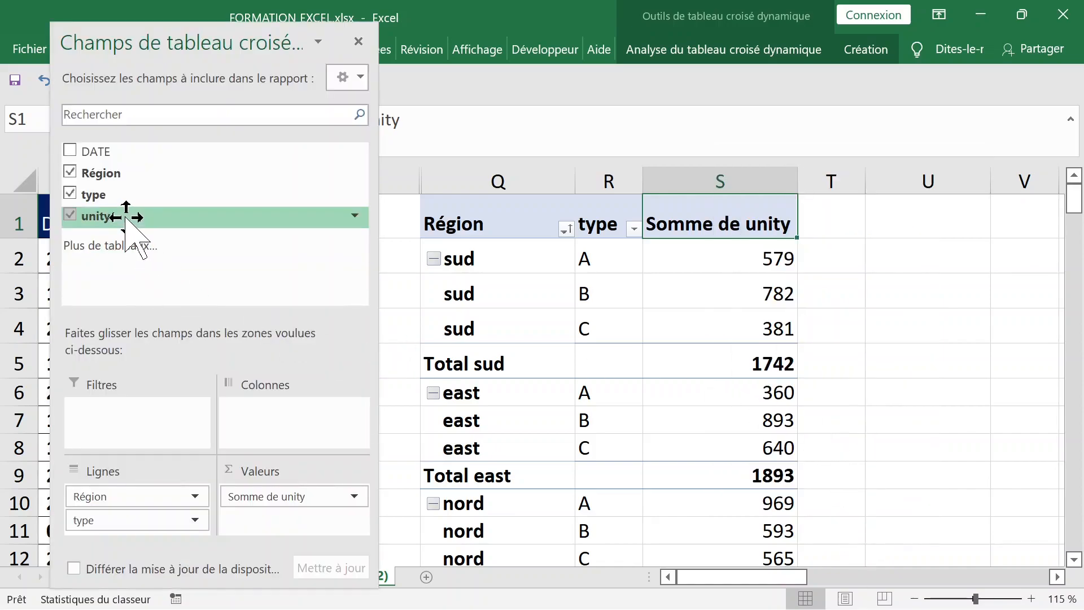
pyautogui.moveTo(125, 217); pyautogui.dragTo(285, 514)
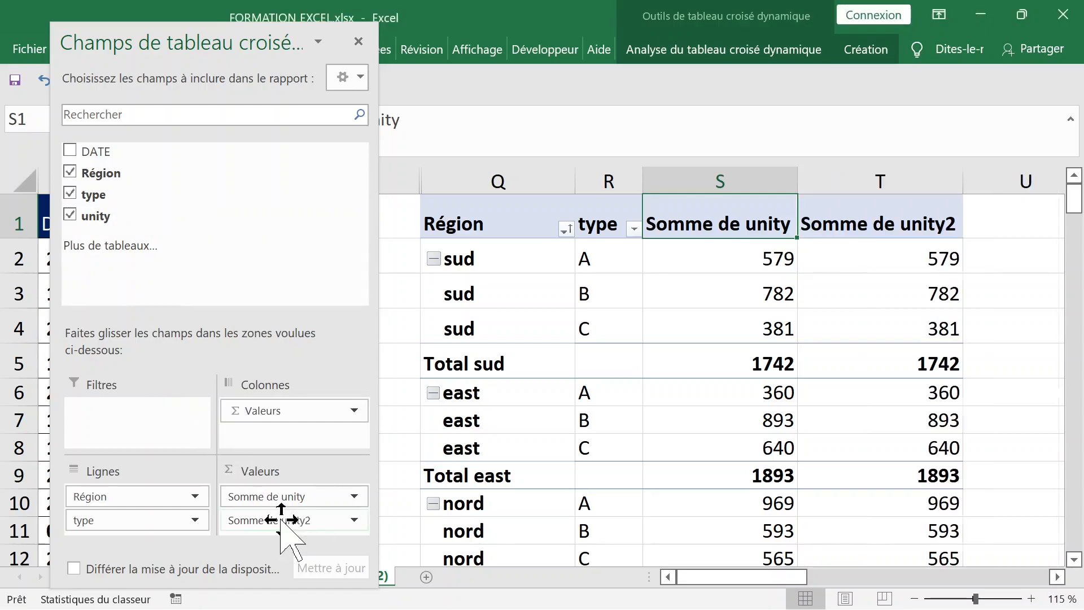
pyautogui.moveTo(121, 219); pyautogui.dragTo(316, 550)
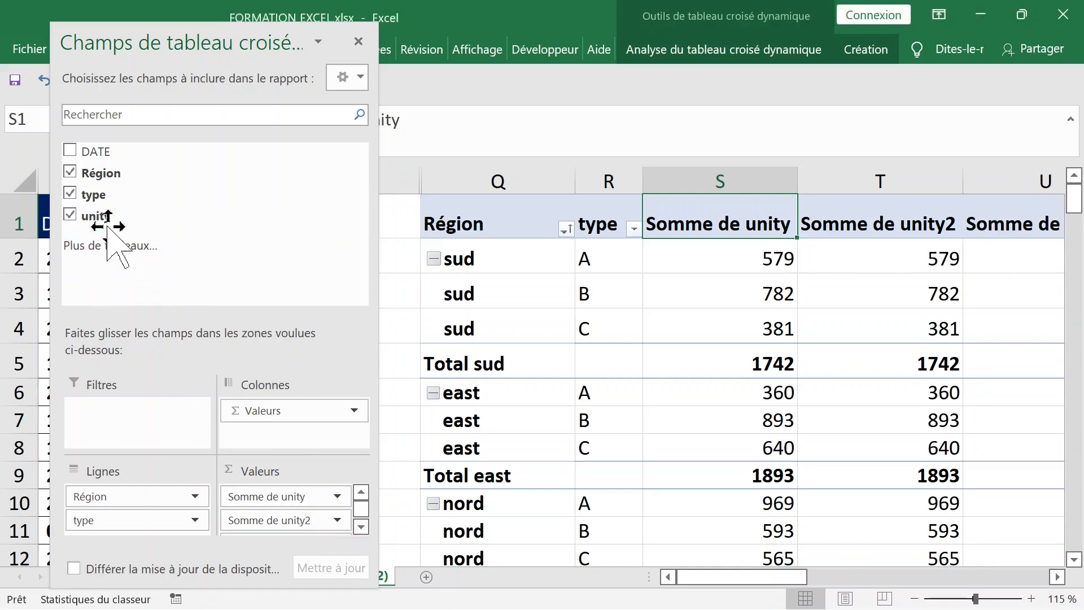
pyautogui.moveTo(111, 218); pyautogui.dragTo(308, 494)
pyautogui.click(358, 43)
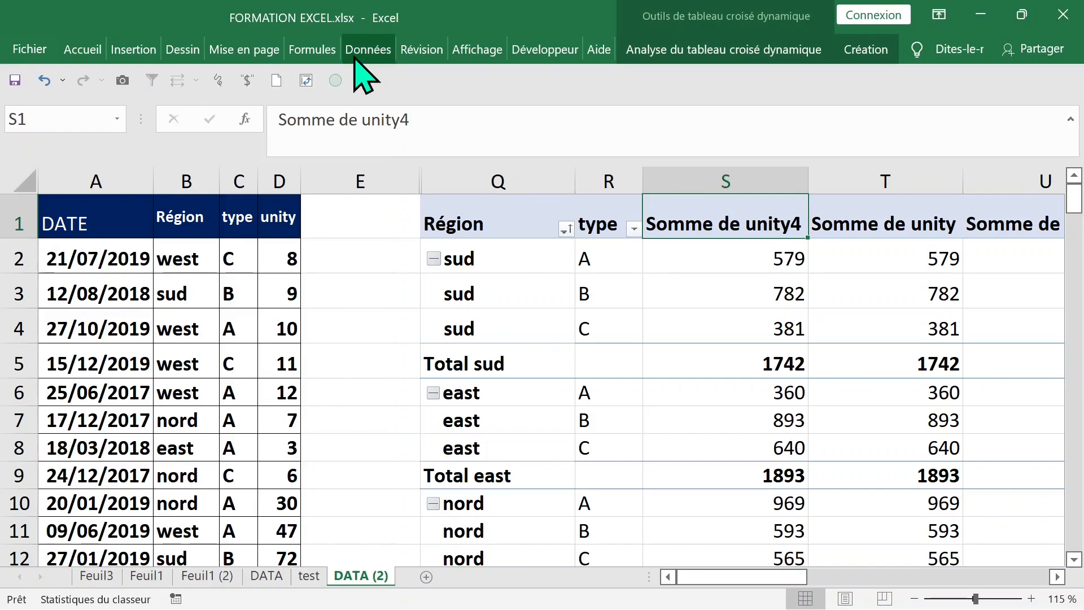
# - Summarize the first unity value column of the pivot table by Max. instead of Somme
pyautogui.moveTo(760, 579); pyautogui.dragTo(805, 579)
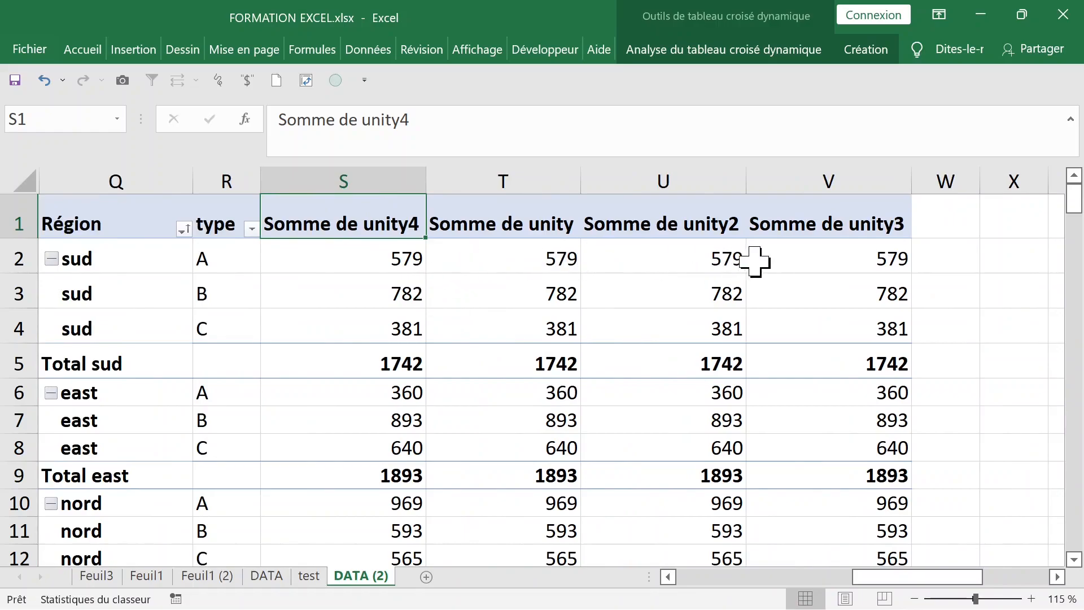
pyautogui.doubleClick(342, 227)
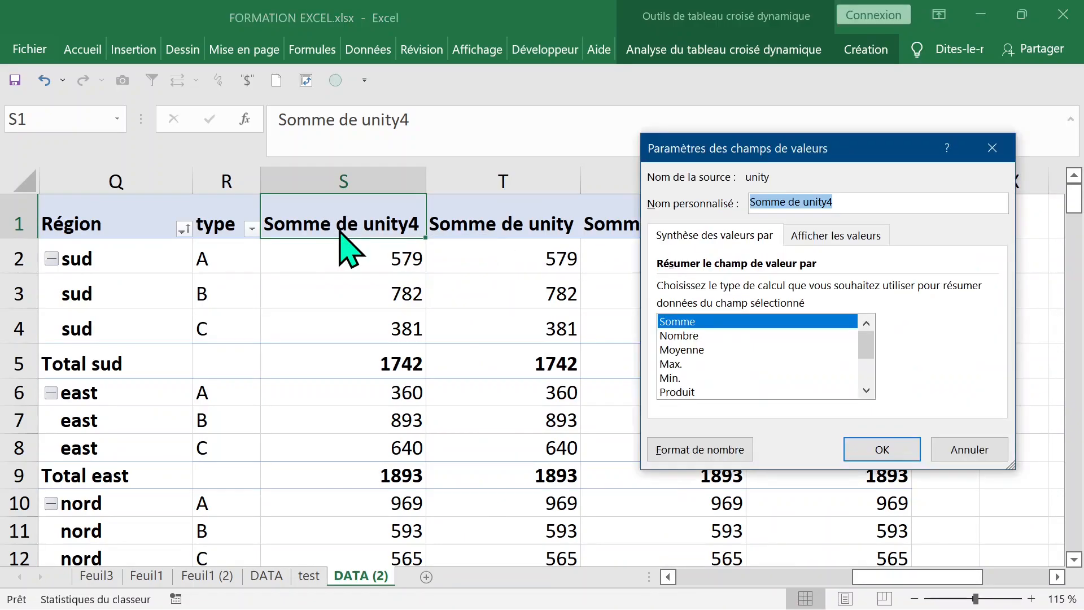
pyautogui.click(951, 449)
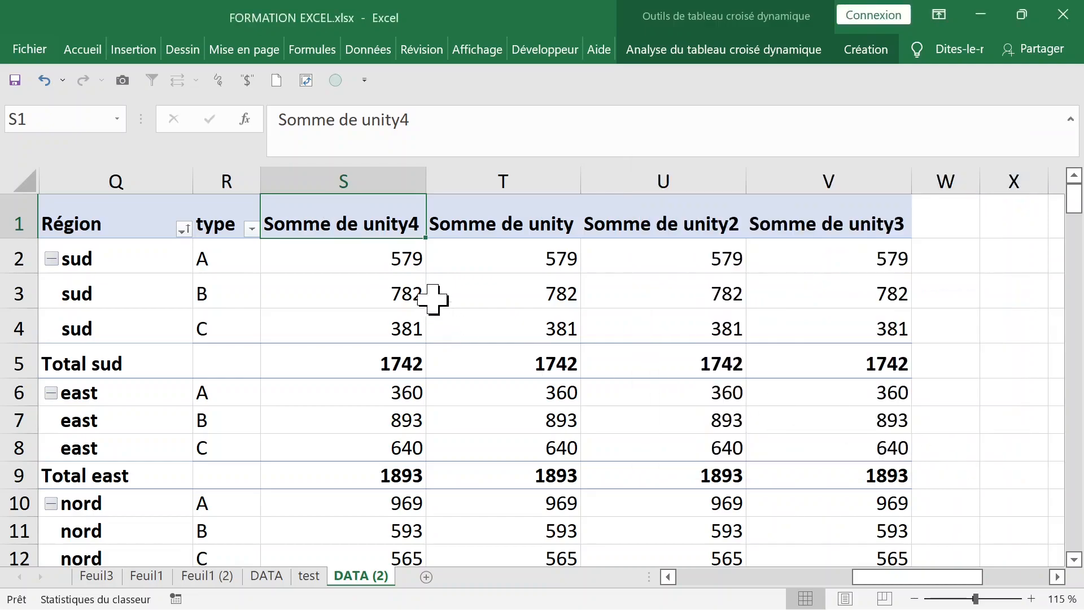
pyautogui.doubleClick(331, 218)
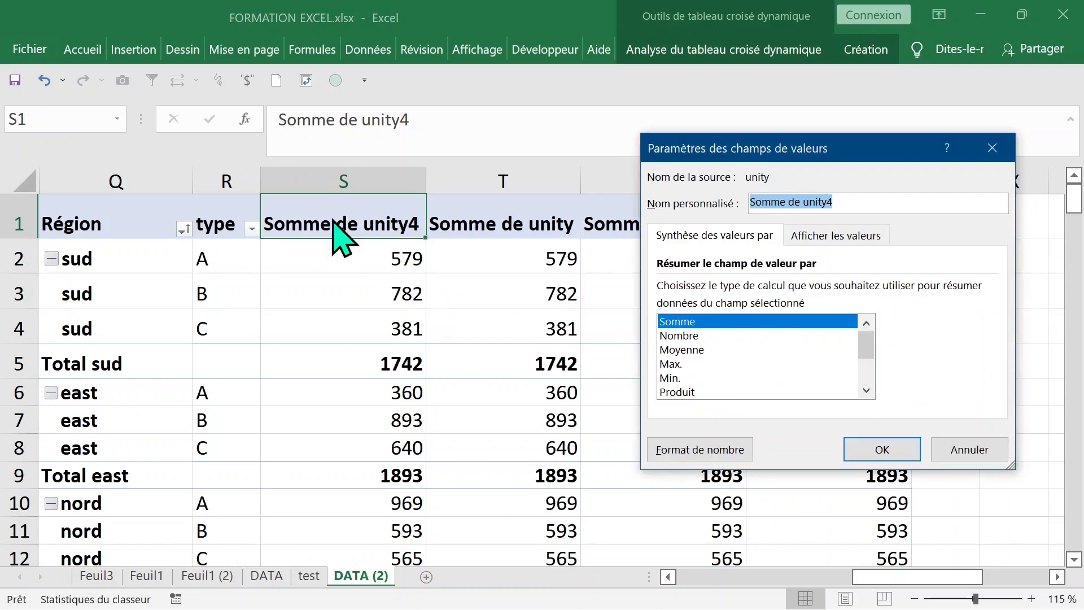
pyautogui.click(677, 364)
pyautogui.click(882, 450)
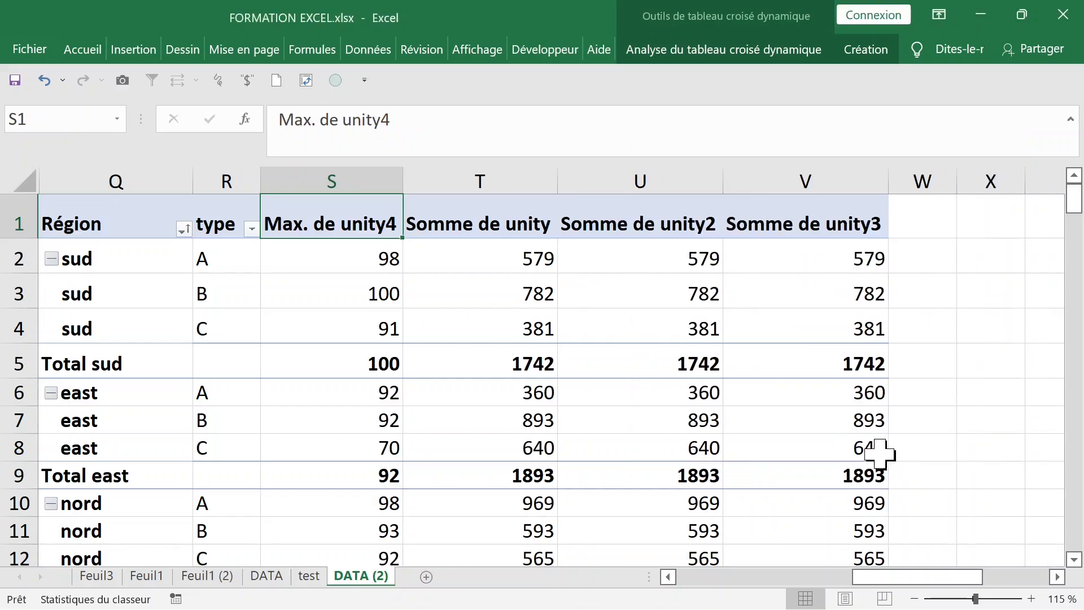
# - Rename the maximum column's header as Max. de unity
pyautogui.click(337, 176)
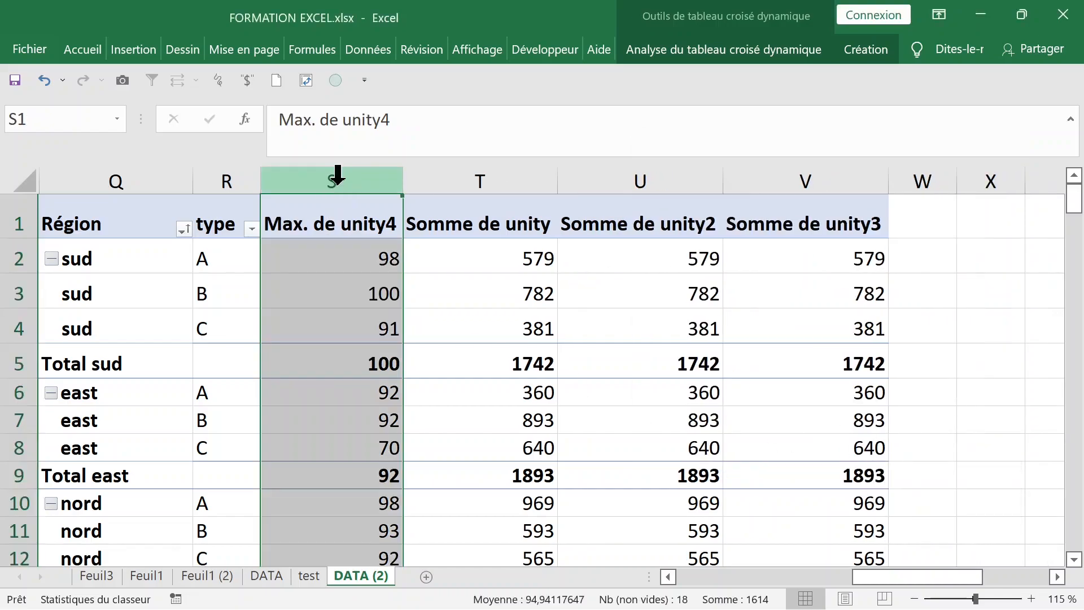
pyautogui.click(458, 124)
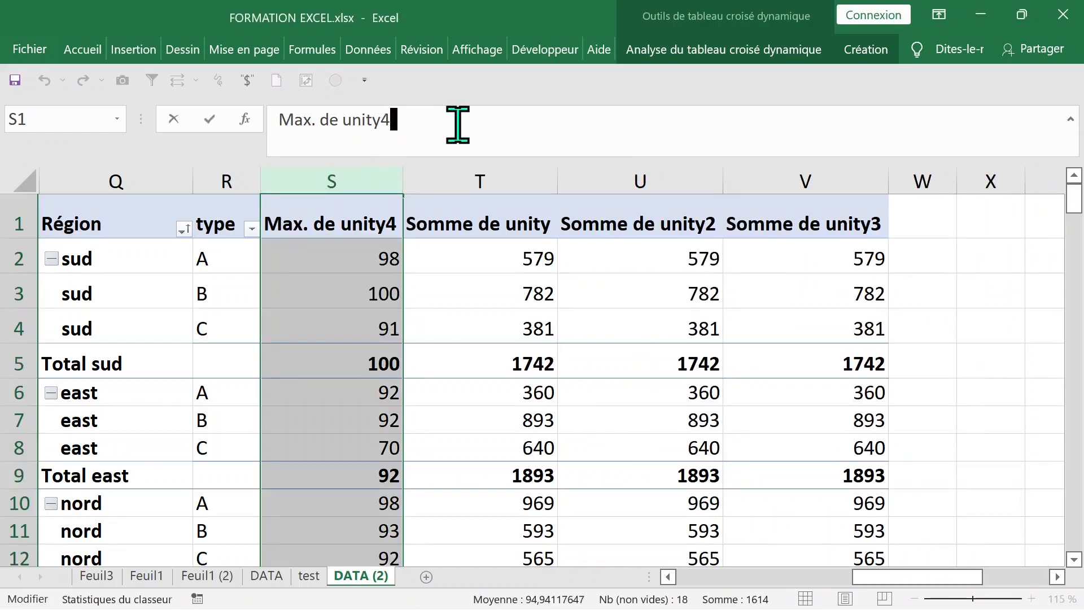
pyautogui.press('Return')
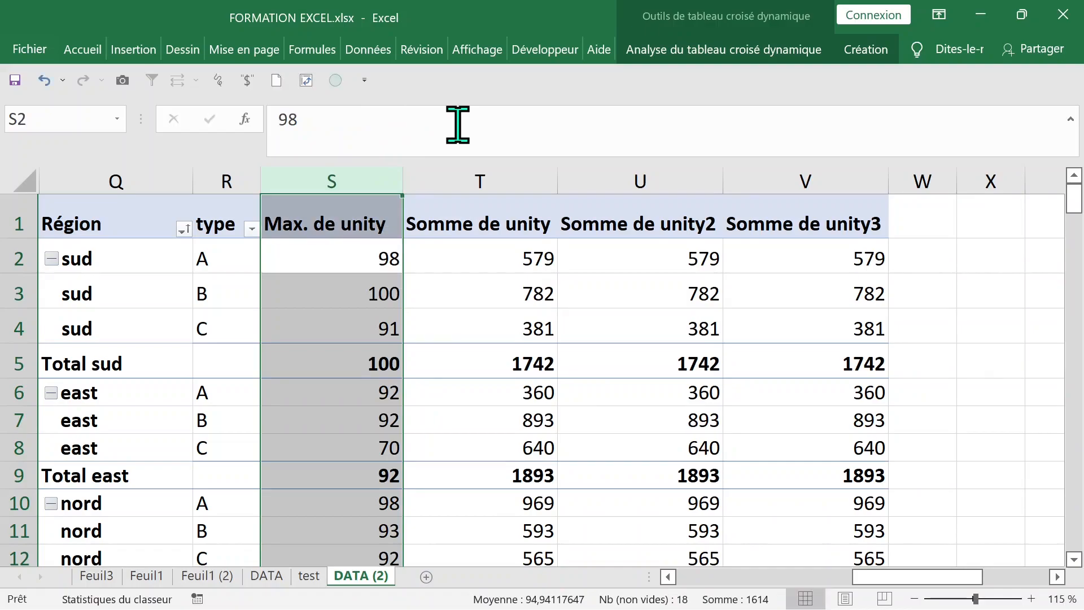
# - Summarize the third unity value column by Min. and rename its header as Min. de unity
pyautogui.click(490, 222)
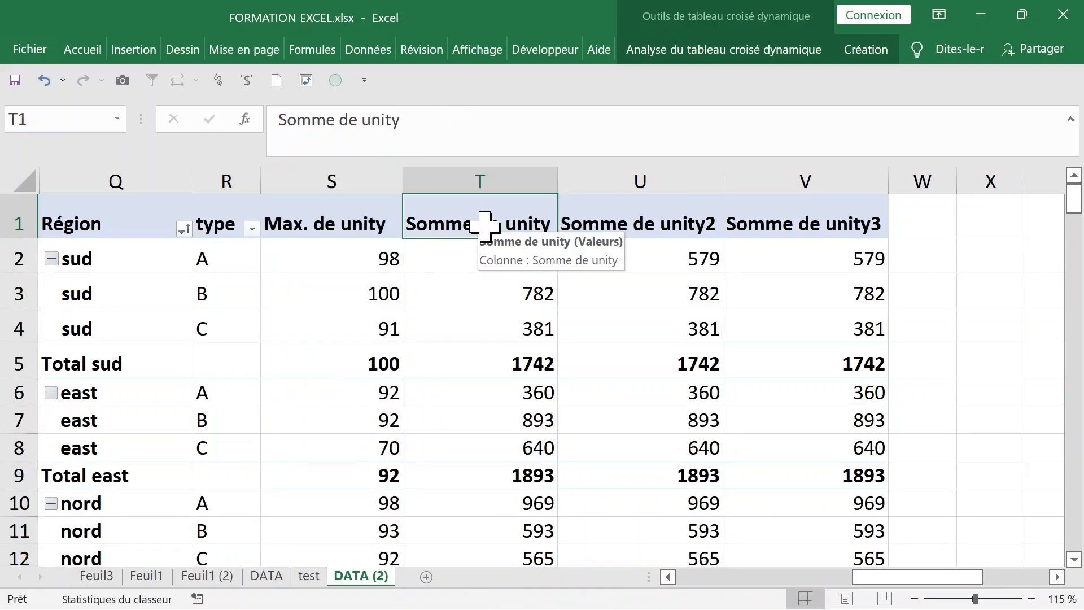
pyautogui.doubleClick(619, 226)
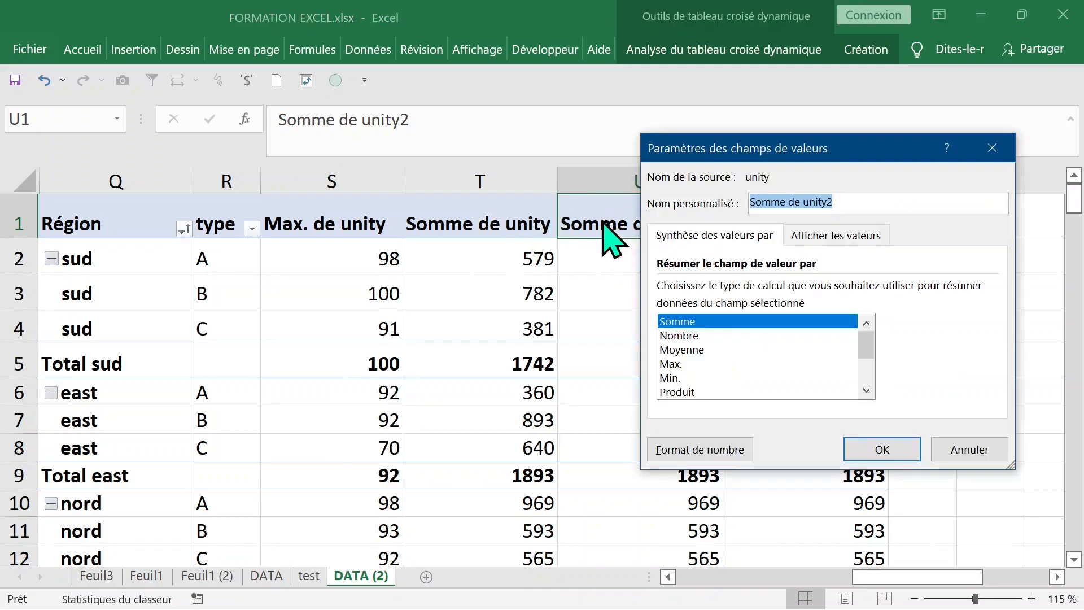
pyautogui.click(684, 378)
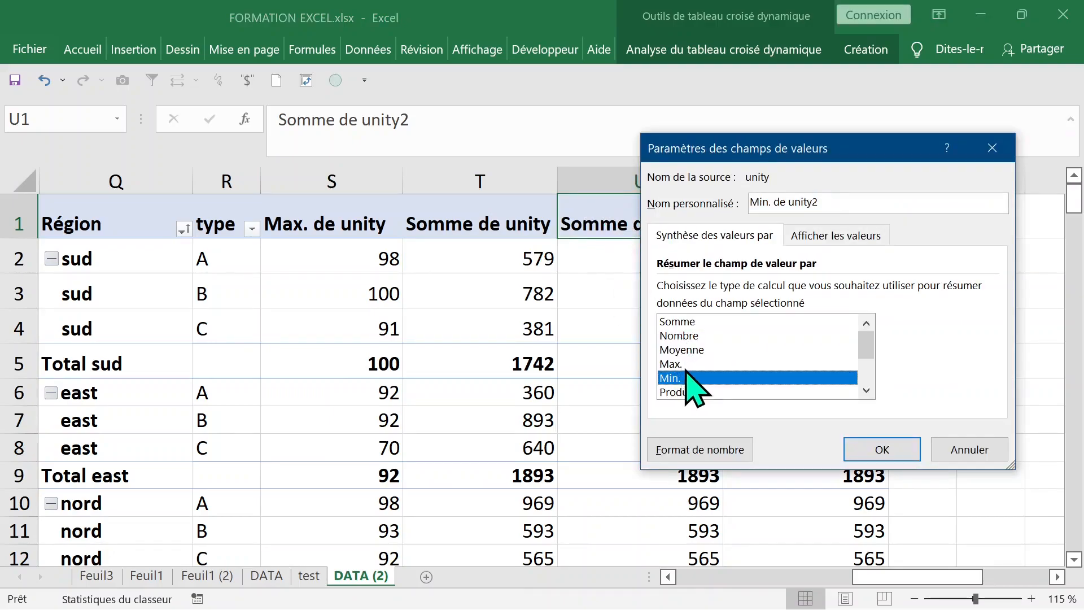
pyautogui.click(879, 452)
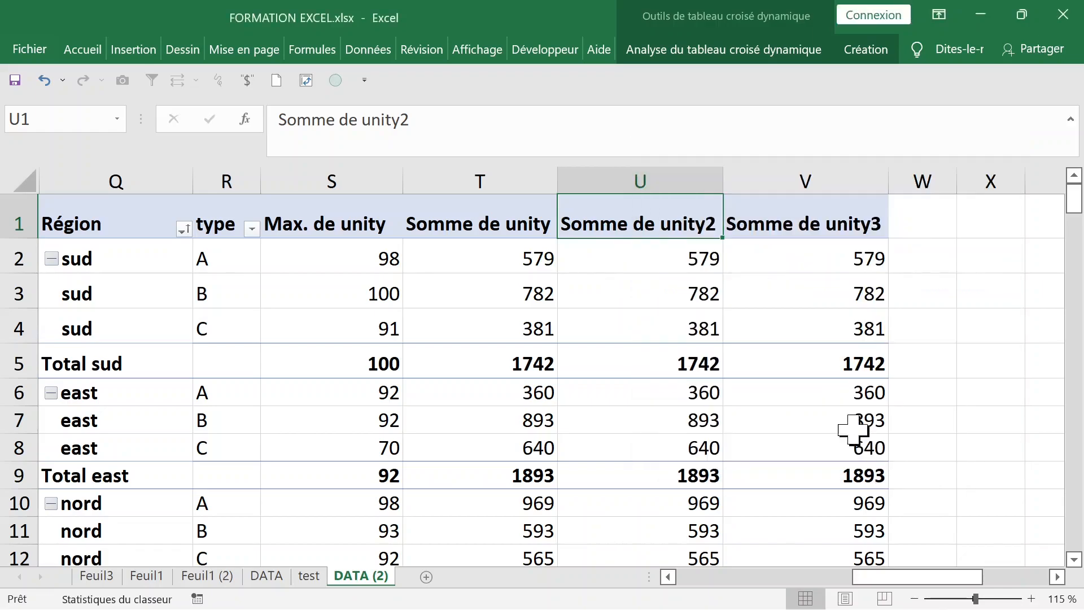
pyautogui.click(418, 123)
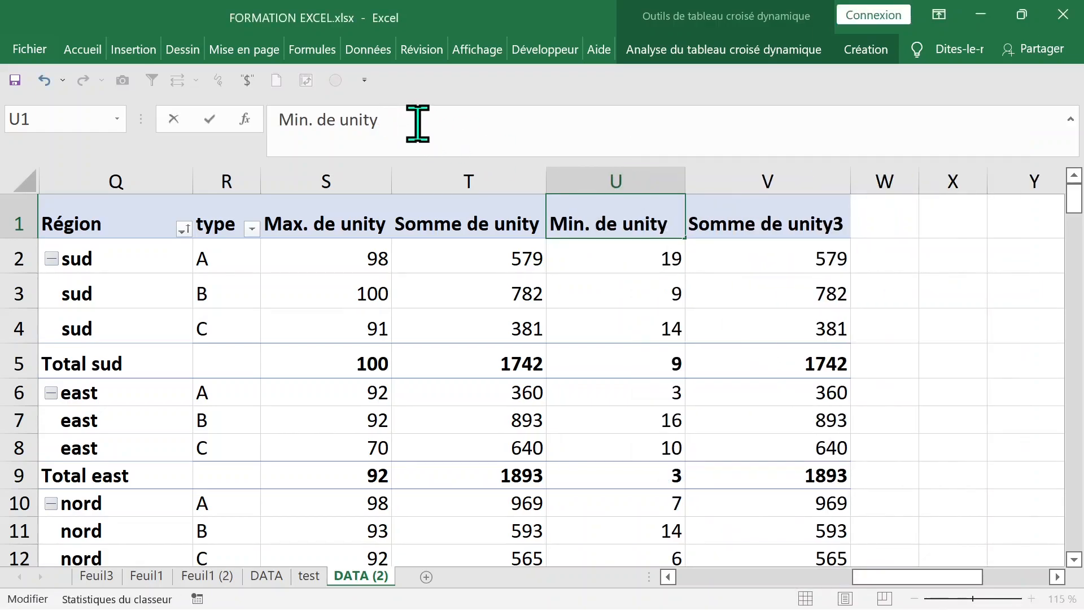
pyautogui.click(780, 250)
# - Summarize the last unity value column of the pivot table by Moyenne
pyautogui.click(778, 222)
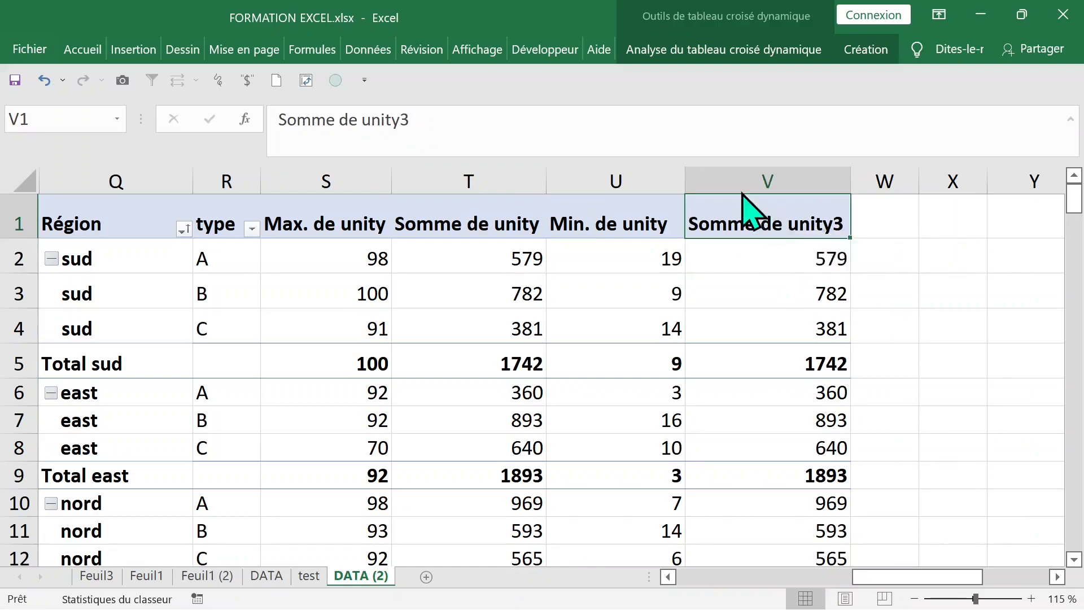
pyautogui.doubleClick(745, 199)
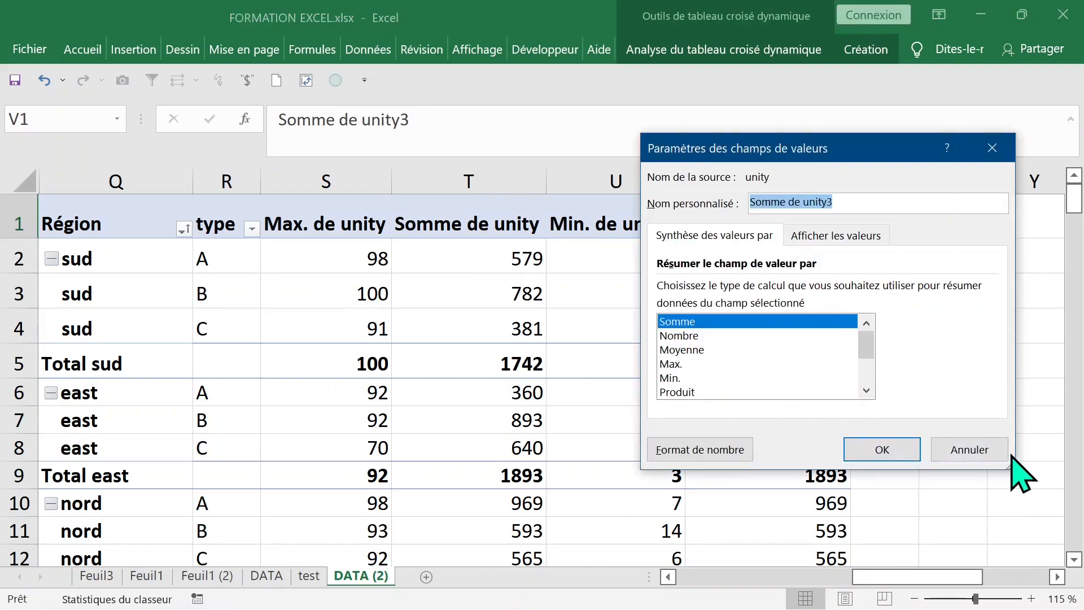
pyautogui.click(969, 450)
pyautogui.click(740, 251)
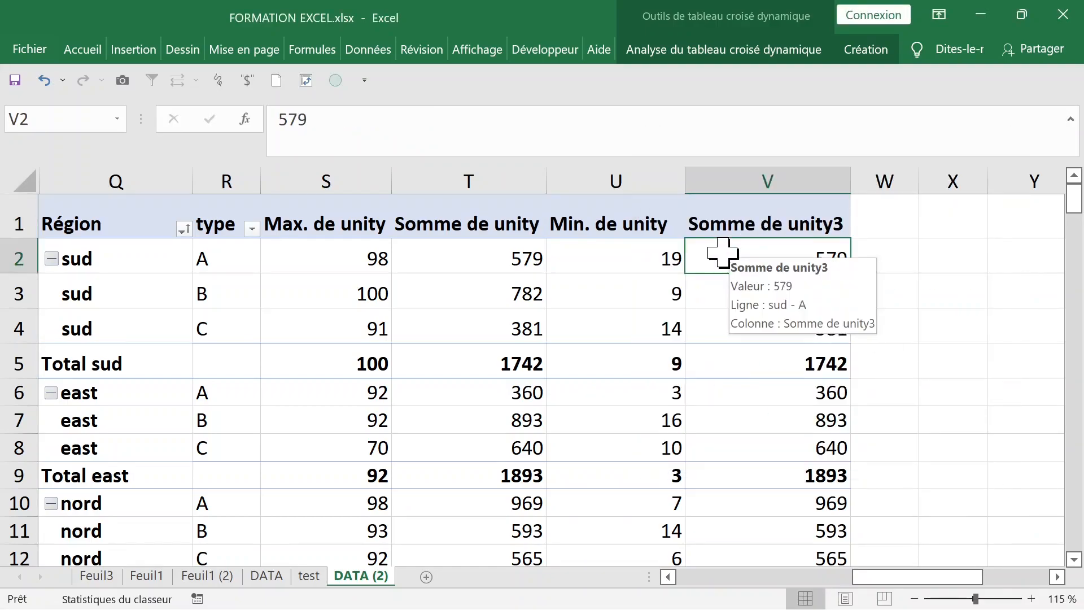
pyautogui.rightClick(726, 257)
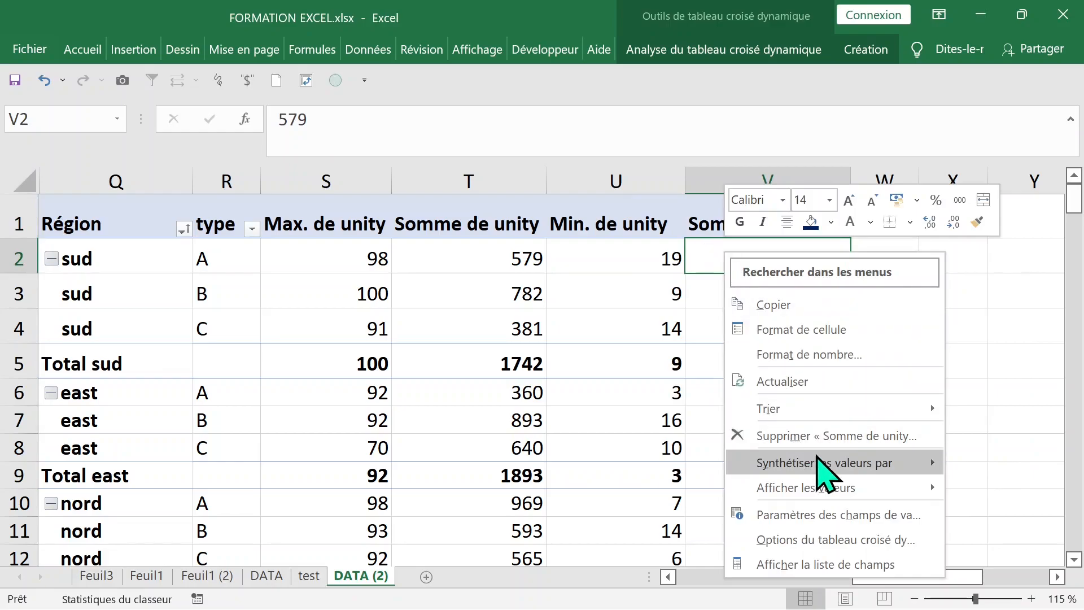
pyautogui.moveTo(819, 460)
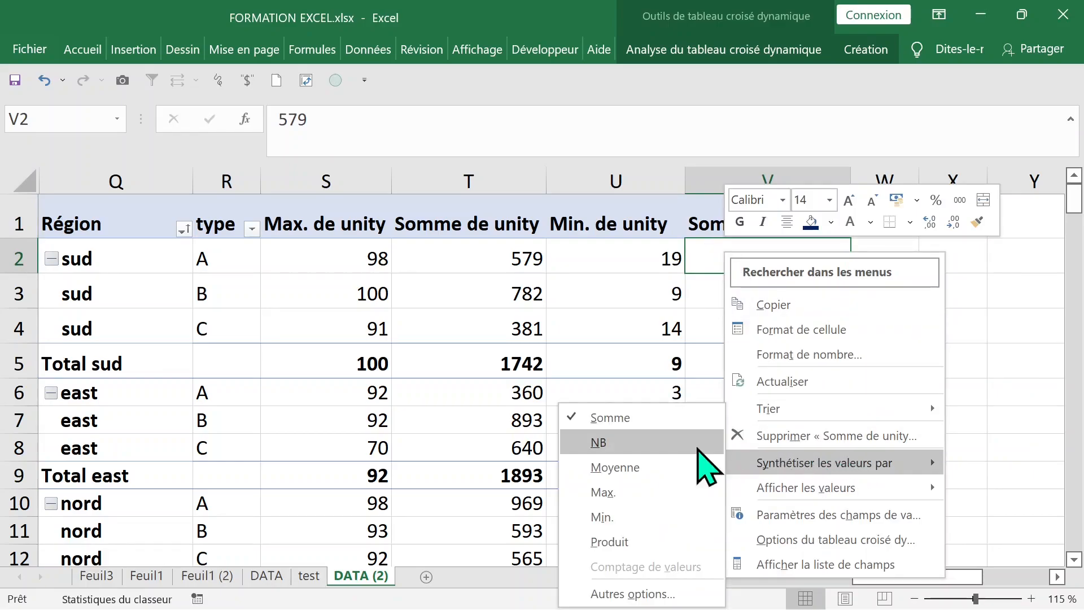
pyautogui.click(631, 473)
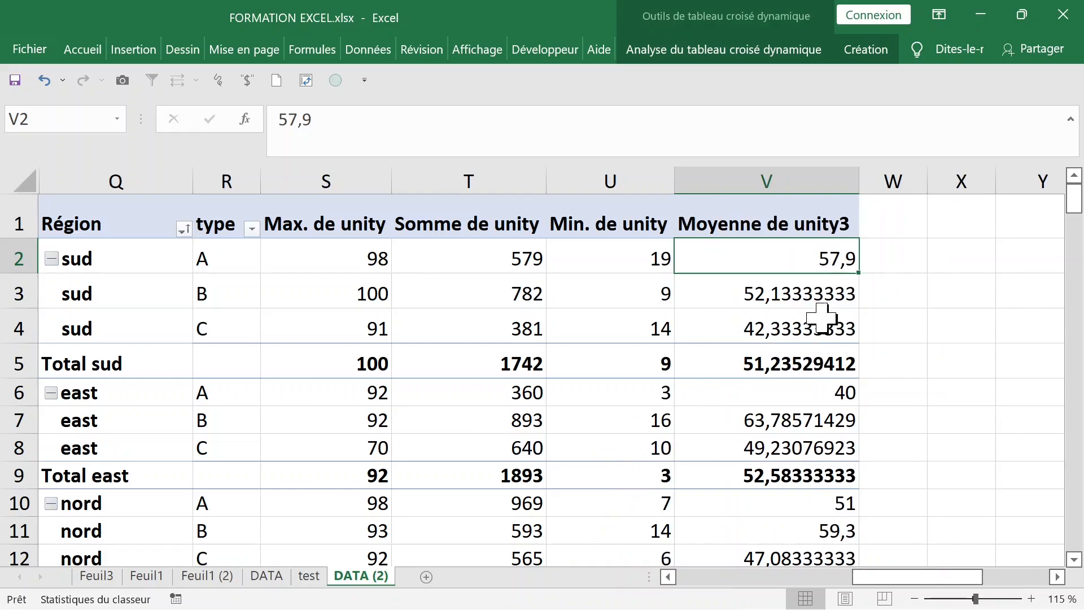
# - Rename the average column's header as Moyenne de unity
pyautogui.click(827, 225)
pyautogui.moveTo(417, 114); pyautogui.dragTo(434, 114)
pyautogui.press('BackSpace')
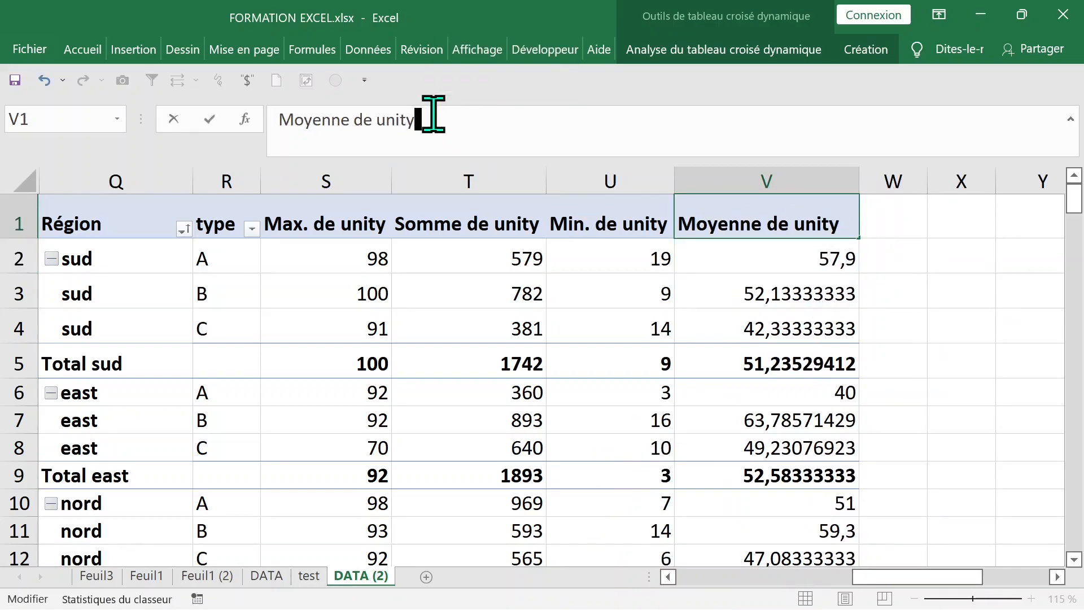
pyautogui.click(610, 280)
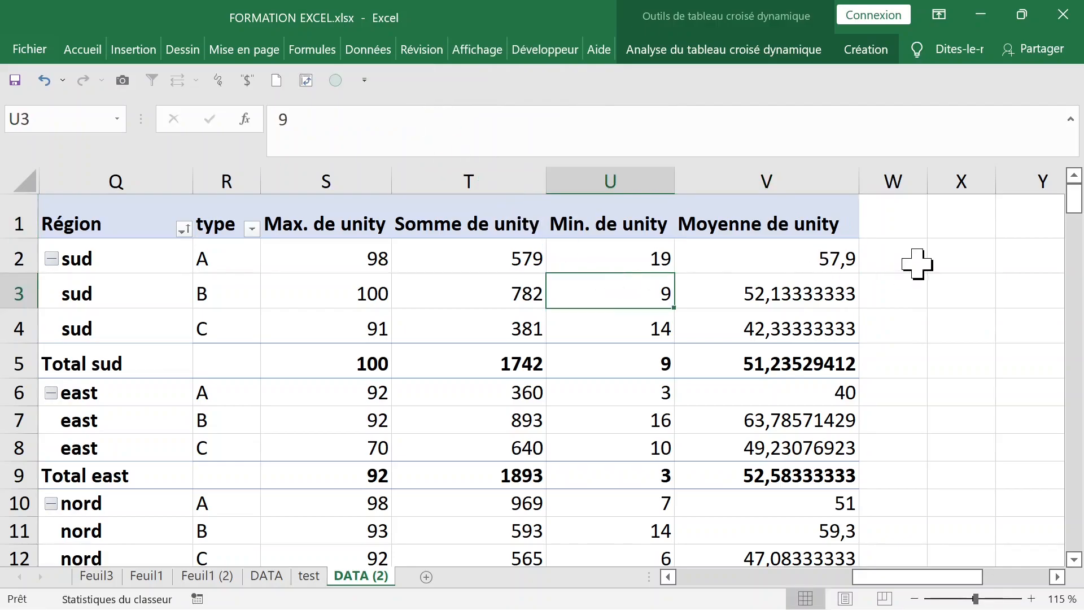
# - Format the Moyenne de unity values with the Nombre category and 1 decimal place
pyautogui.click(809, 298)
pyautogui.click(775, 261)
pyautogui.click(791, 313)
pyautogui.click(761, 261)
pyautogui.rightClick(733, 260)
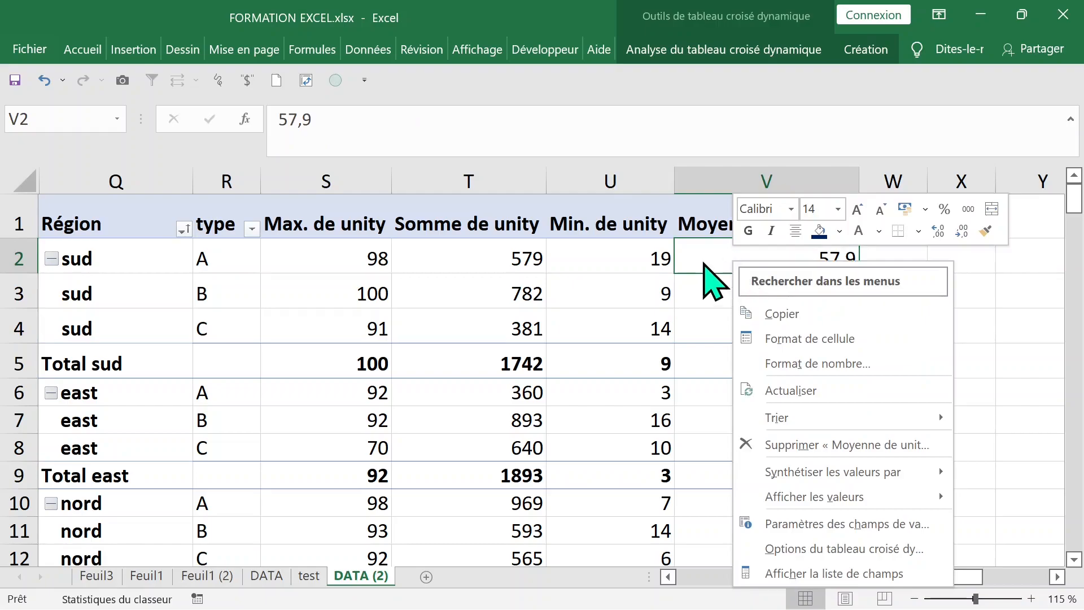
pyautogui.click(808, 367)
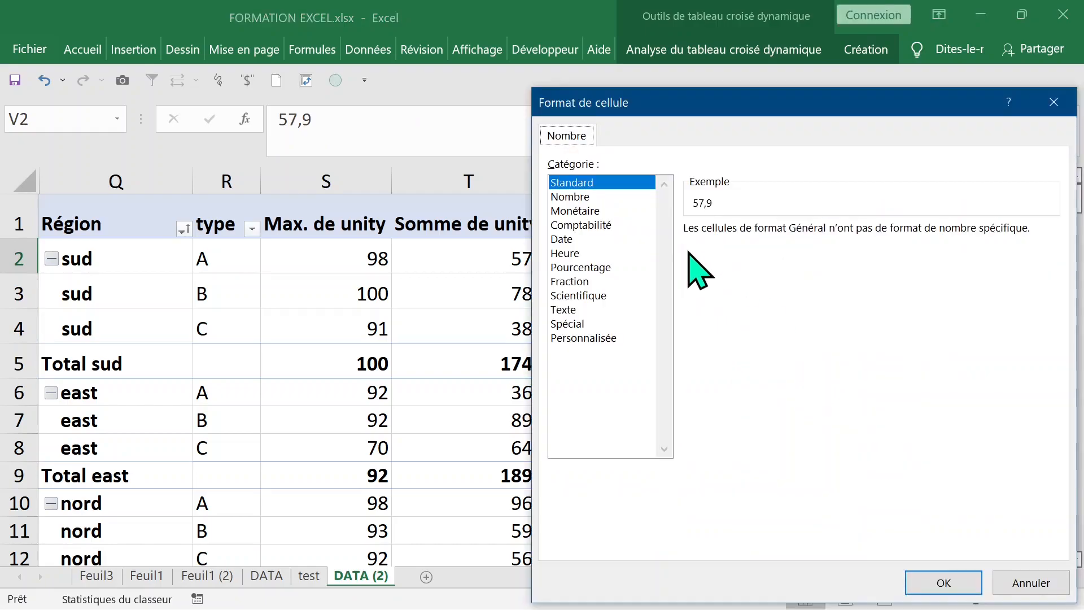
pyautogui.click(580, 198)
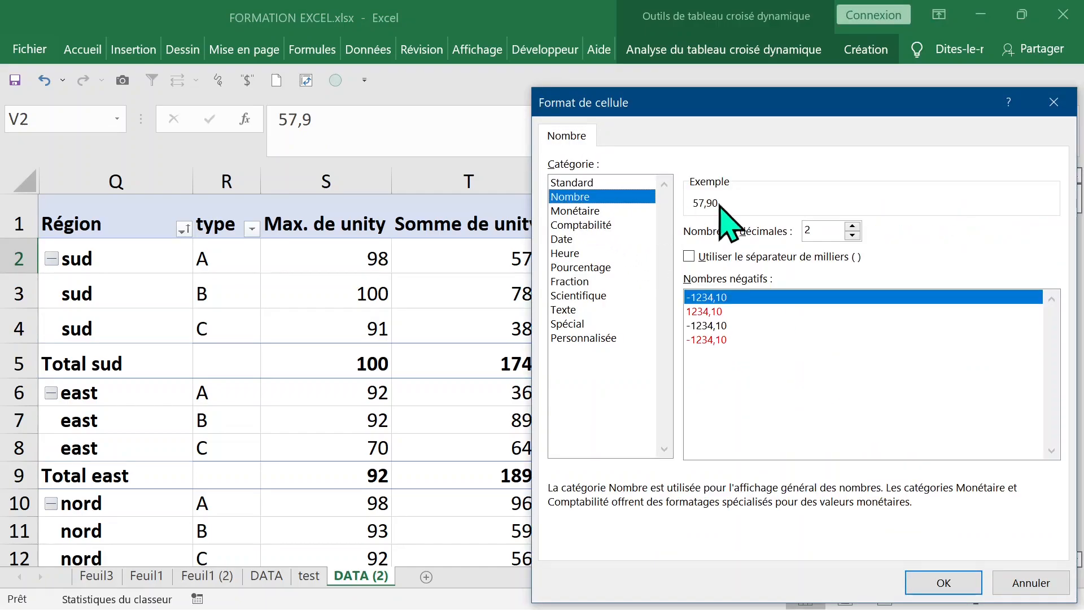
pyautogui.click(853, 236)
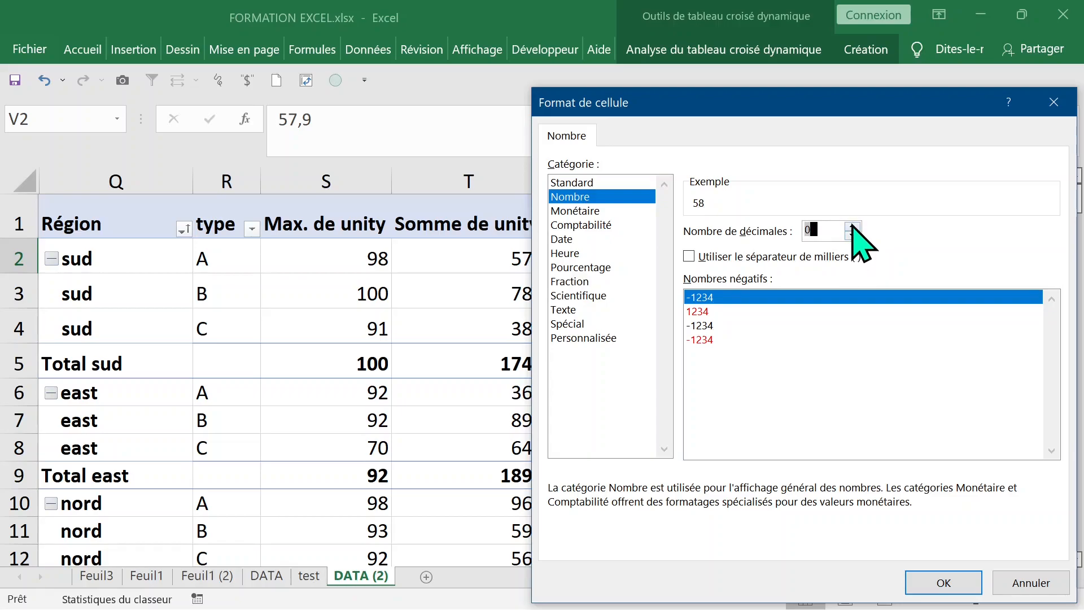
pyautogui.click(951, 585)
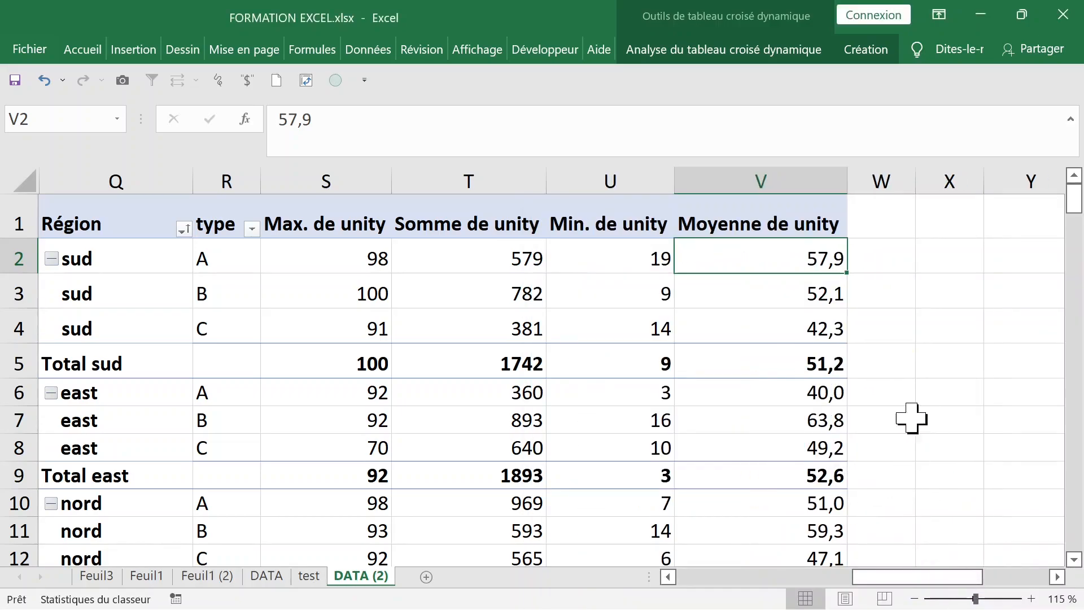
pyautogui.click(375, 259)
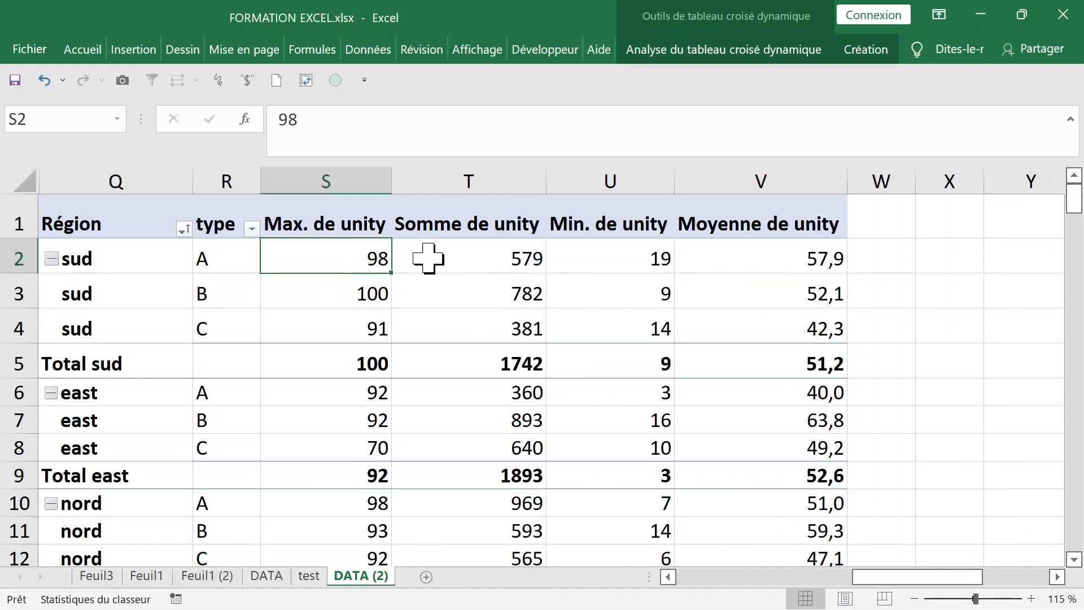
pyautogui.click(458, 258)
pyautogui.click(589, 184)
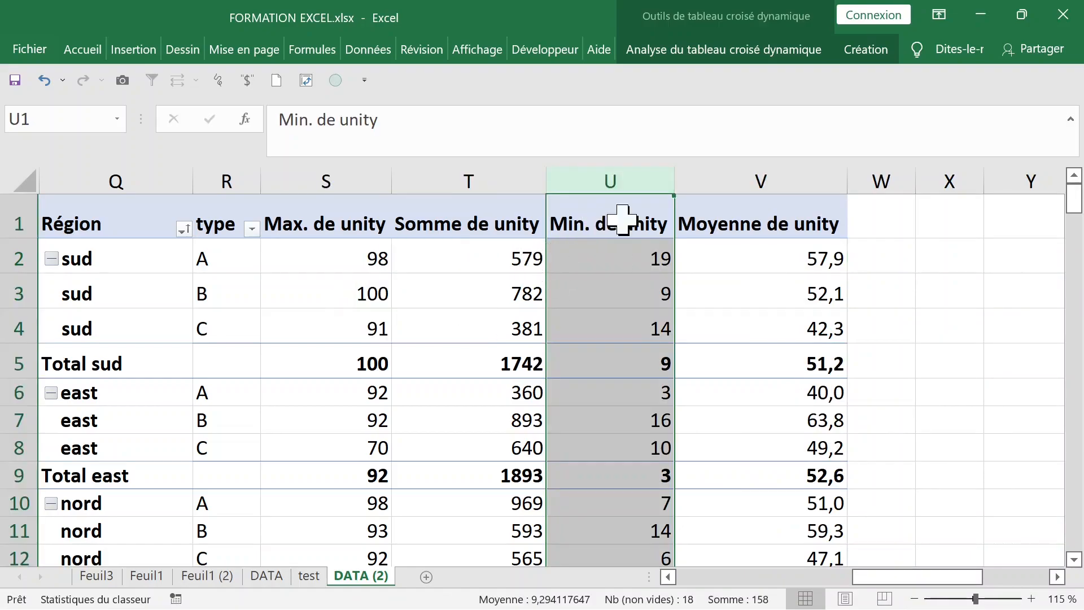
# - Show the pivot table's field list and move the Région field from the rows to the columns area
pyautogui.click(452, 255)
pyautogui.click(380, 255)
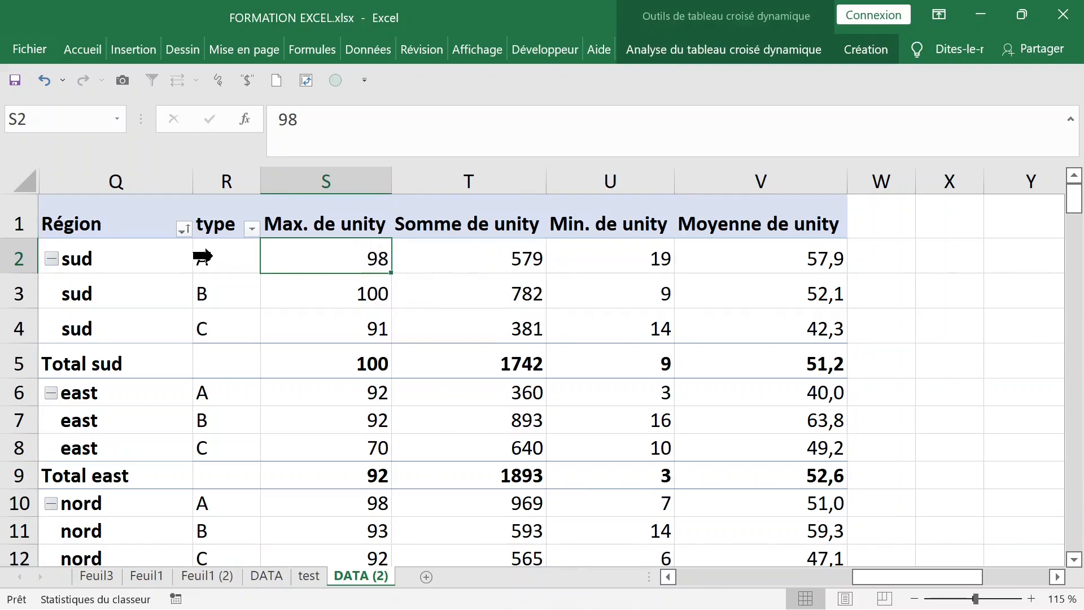
pyautogui.click(232, 255)
pyautogui.rightClick(226, 257)
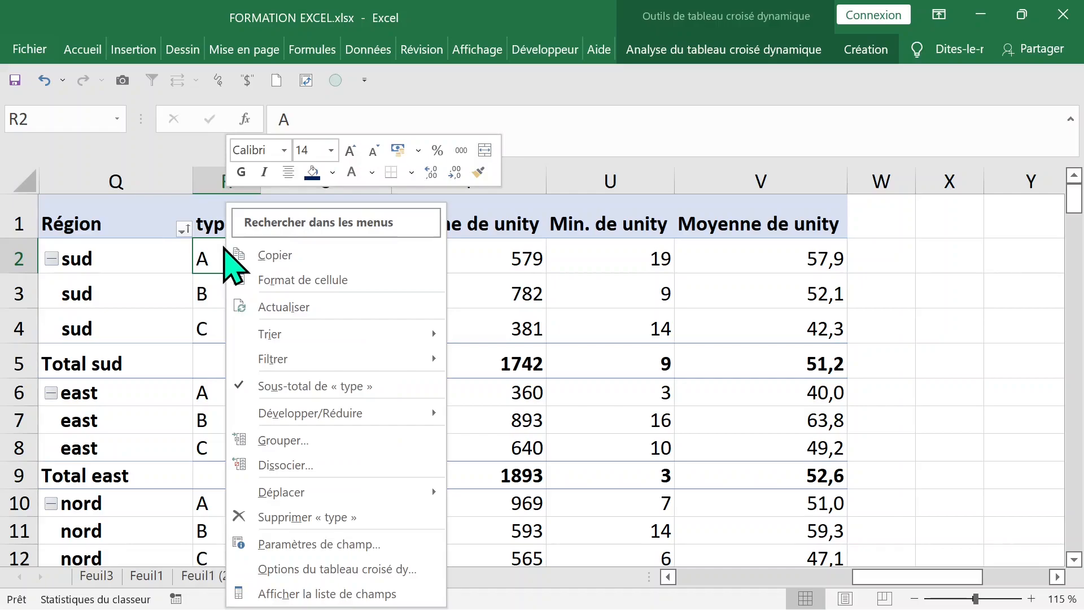
pyautogui.click(327, 594)
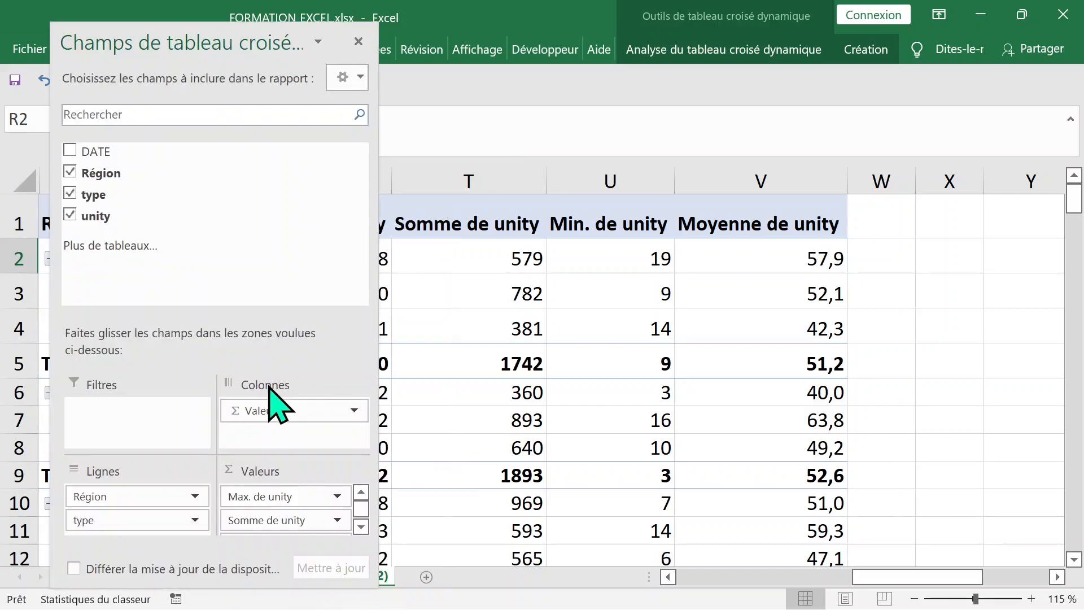
pyautogui.moveTo(127, 498); pyautogui.dragTo(275, 409)
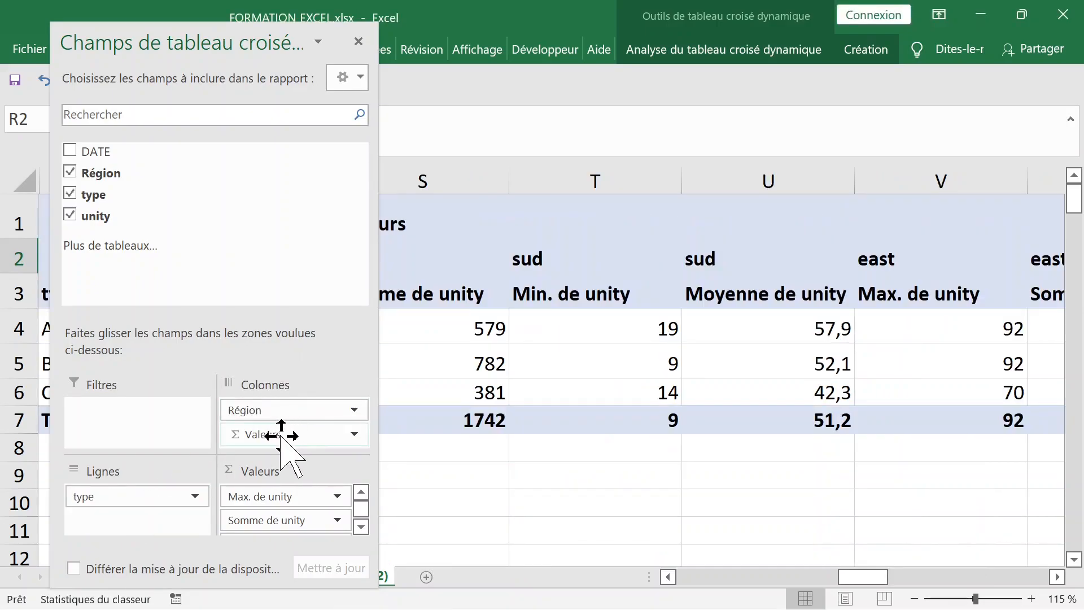
# - Remove all the unity value fields from the pivot table and add unity back as a single sum
pyautogui.moveTo(281, 435); pyautogui.dragTo(426, 499)
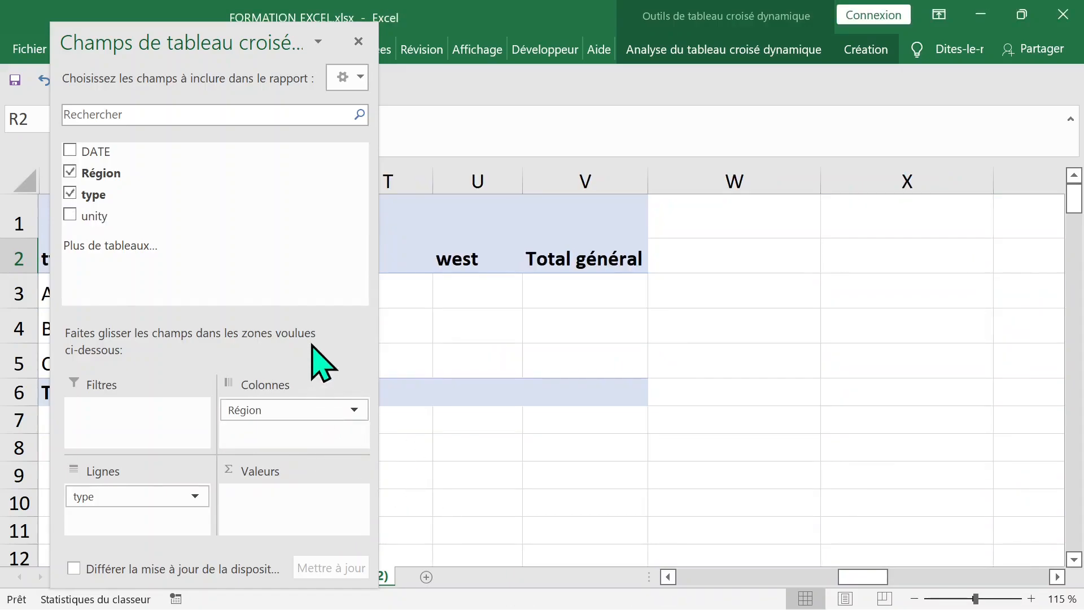
pyautogui.moveTo(164, 38); pyautogui.dragTo(706, 95)
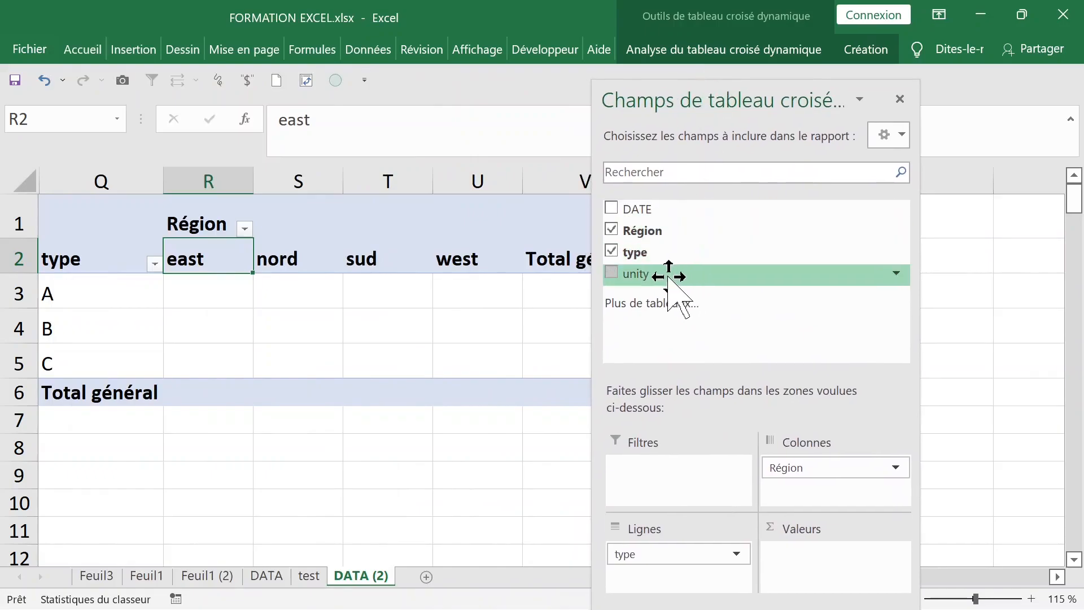
pyautogui.moveTo(668, 276); pyautogui.dragTo(804, 554)
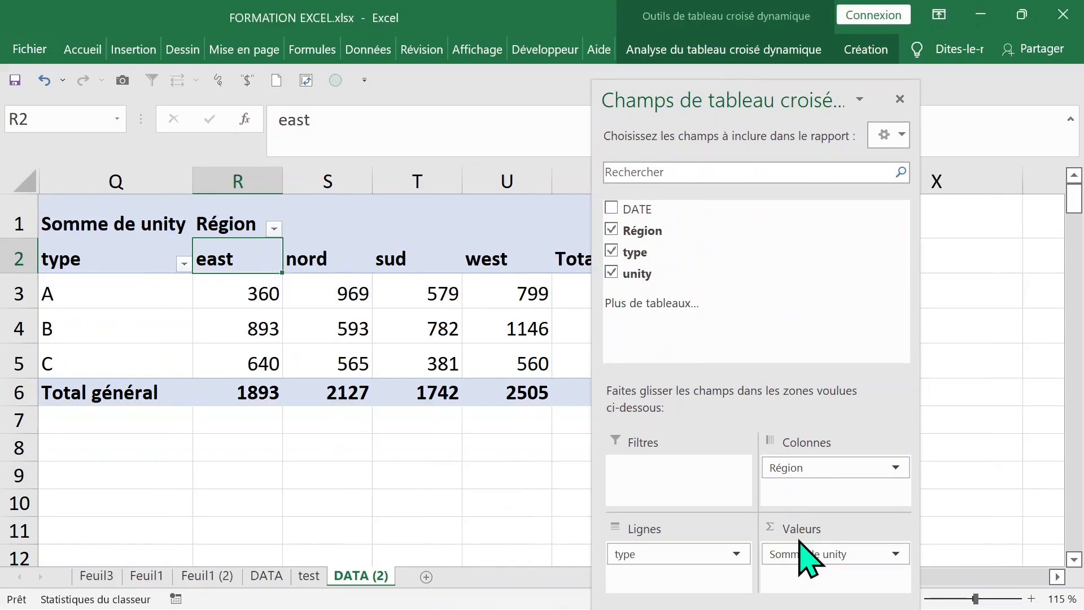
pyautogui.click(330, 485)
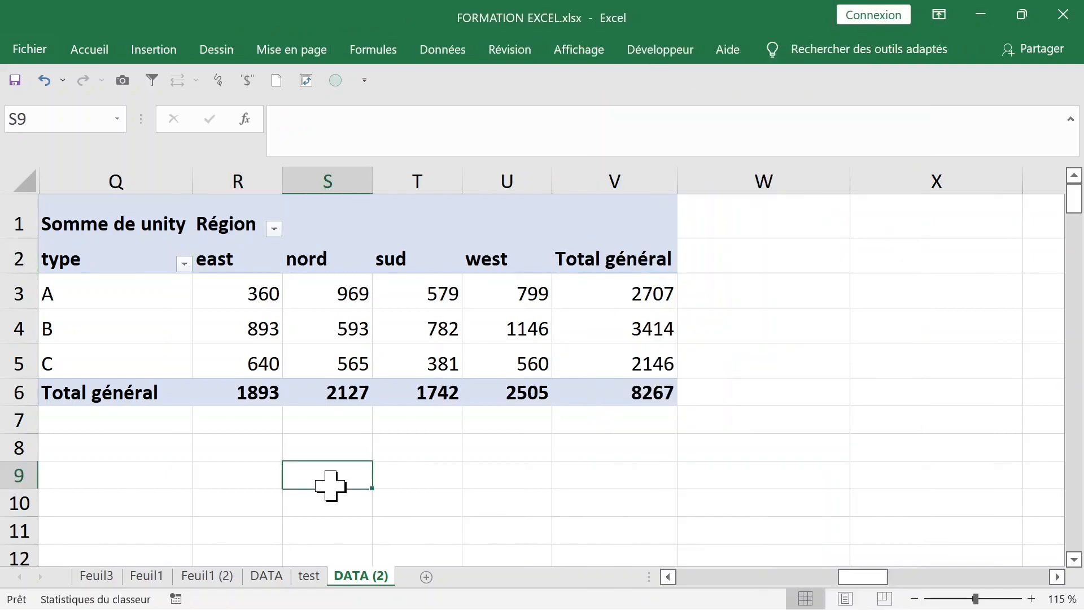
# - Move the Région field from the columns area to the report filter area
pyautogui.moveTo(218, 255); pyautogui.dragTo(508, 257)
pyautogui.click(117, 293)
pyautogui.click(103, 332)
pyautogui.click(118, 369)
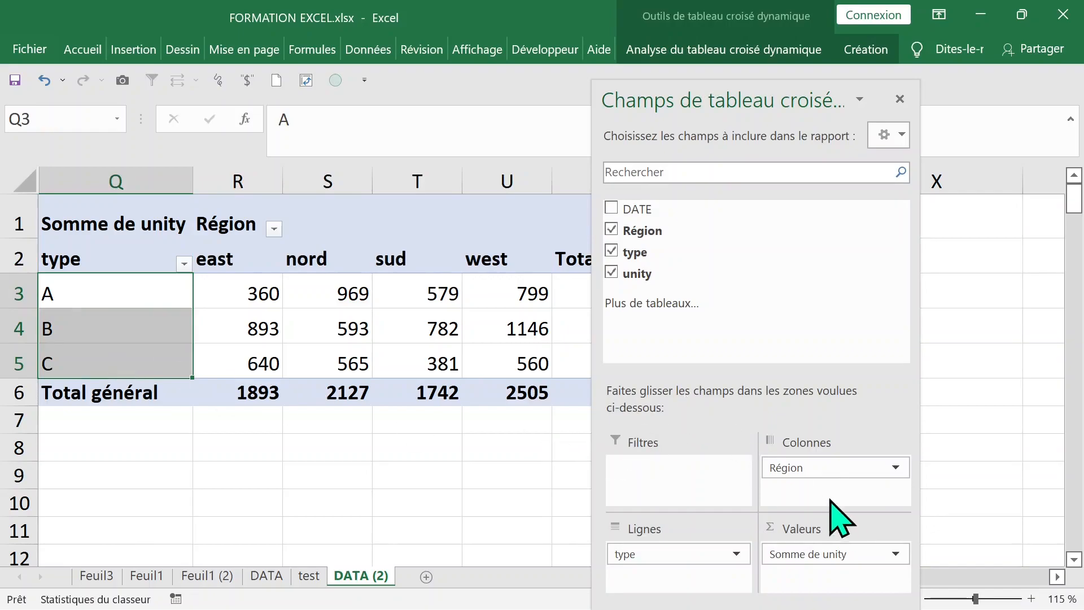
pyautogui.moveTo(810, 470); pyautogui.dragTo(678, 474)
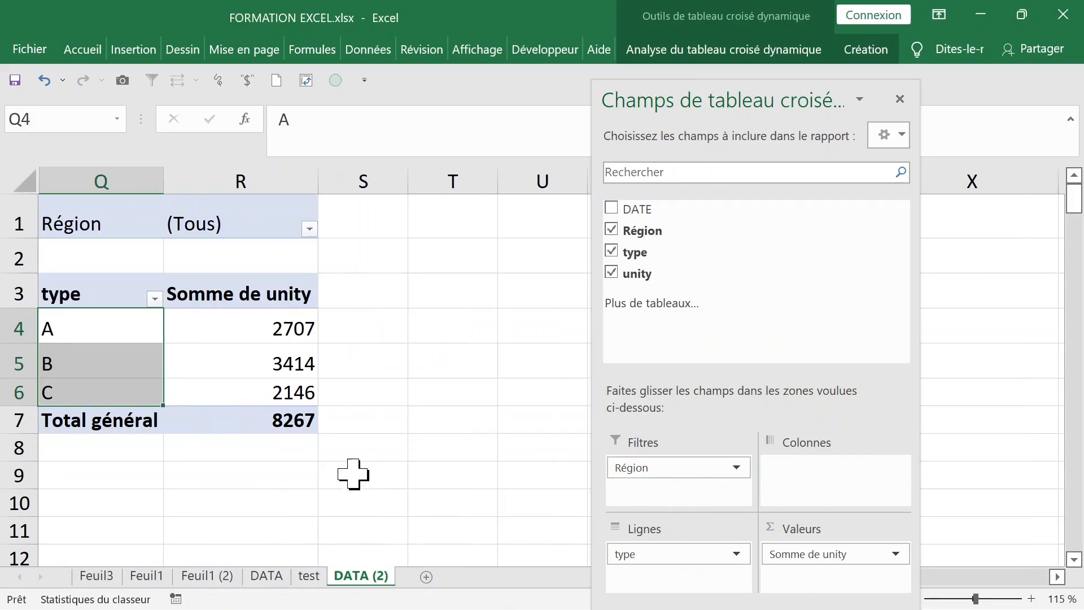
pyautogui.click(356, 478)
# - Filter the pivot table on the east region, followed by the sud region
pyautogui.click(309, 228)
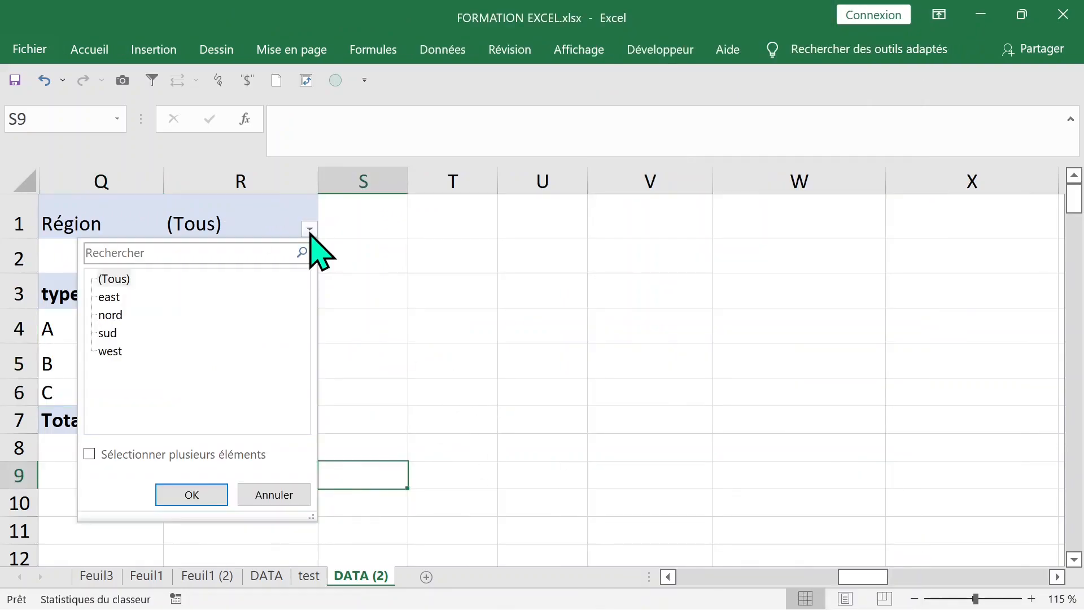
pyautogui.click(116, 297)
pyautogui.click(223, 494)
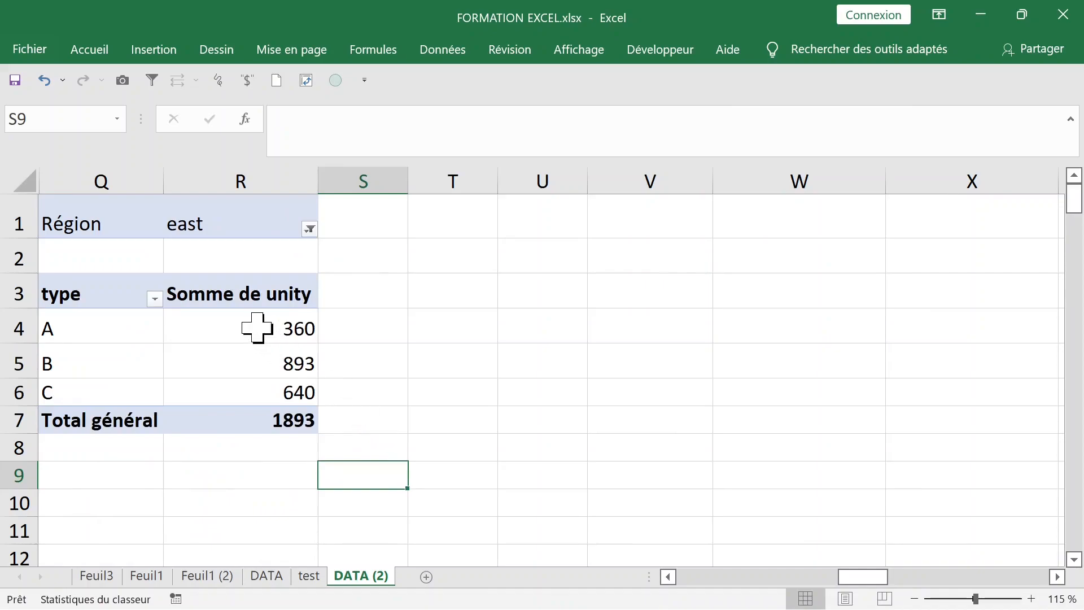
pyautogui.click(310, 229)
pyautogui.click(109, 333)
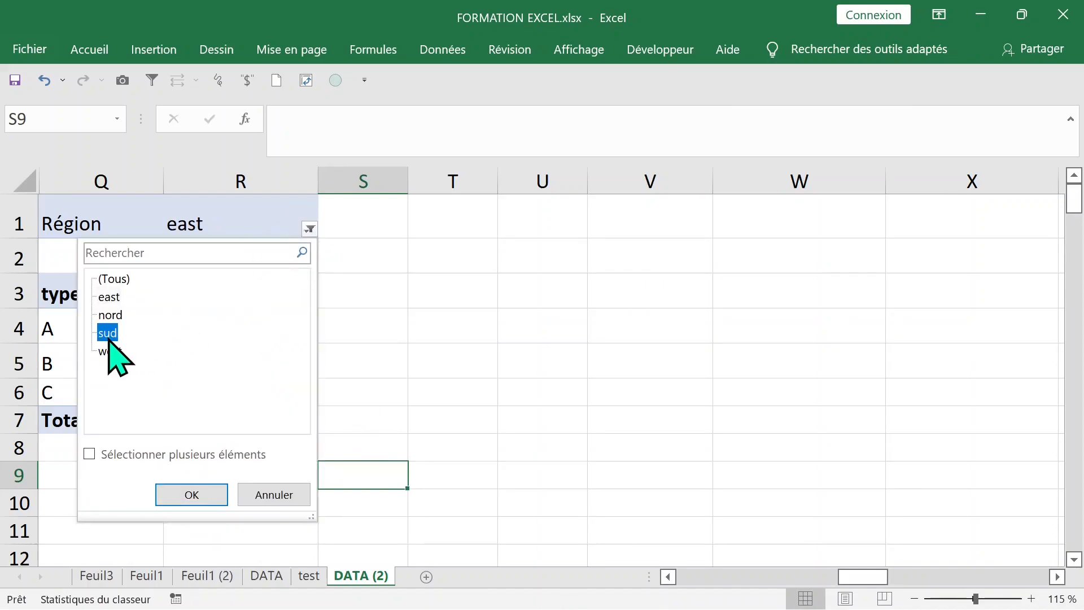
pyautogui.click(224, 496)
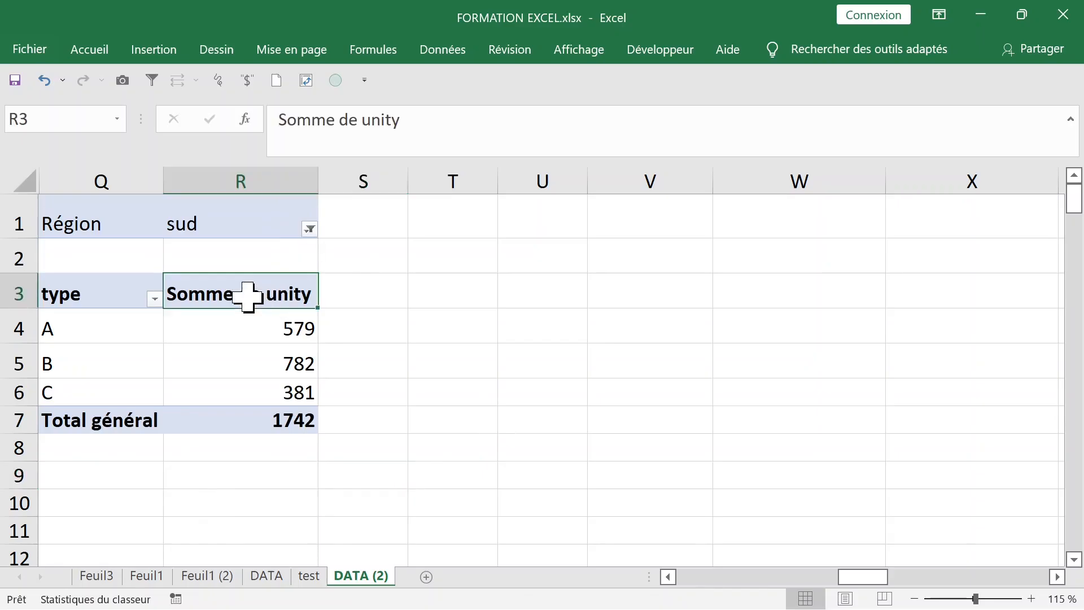
# - Add unity to the pivot table values a second time and summarize the new column by Max
pyautogui.click(240, 295)
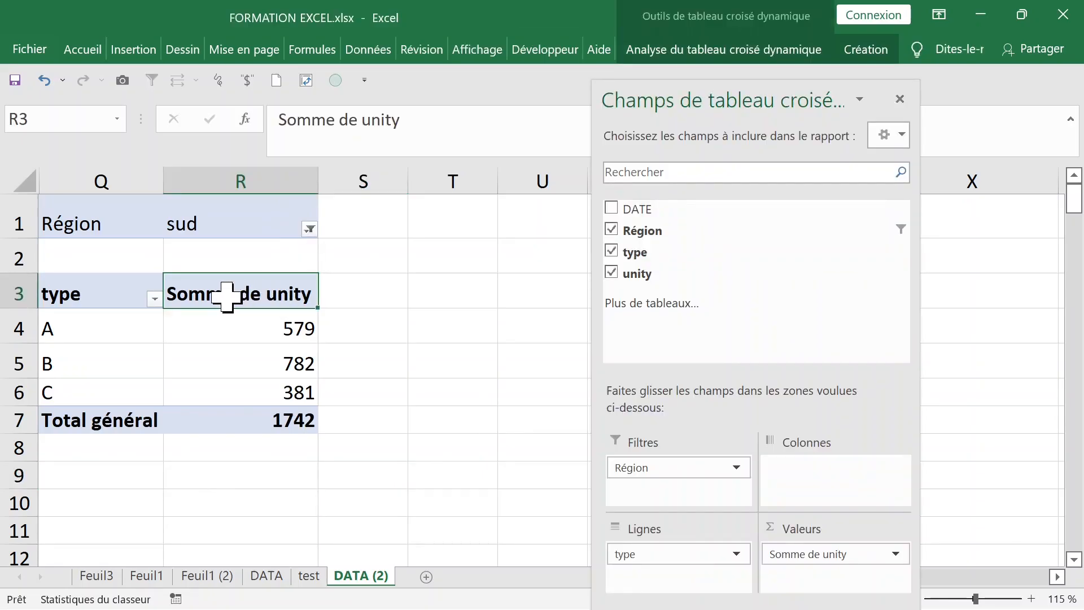
pyautogui.moveTo(662, 275); pyautogui.dragTo(840, 582)
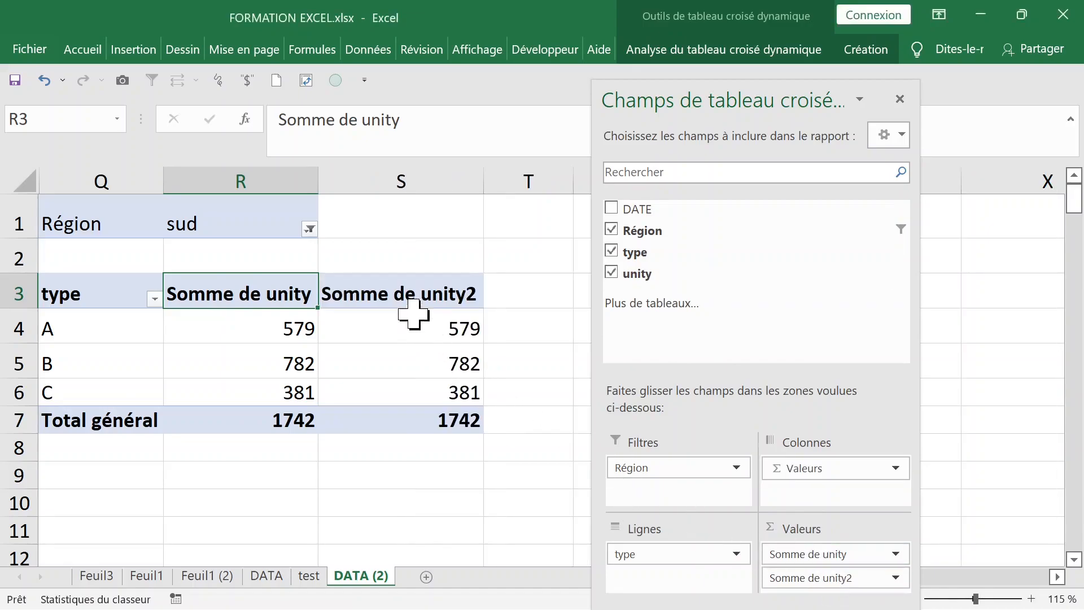
pyautogui.click(431, 295)
pyautogui.doubleClick(418, 296)
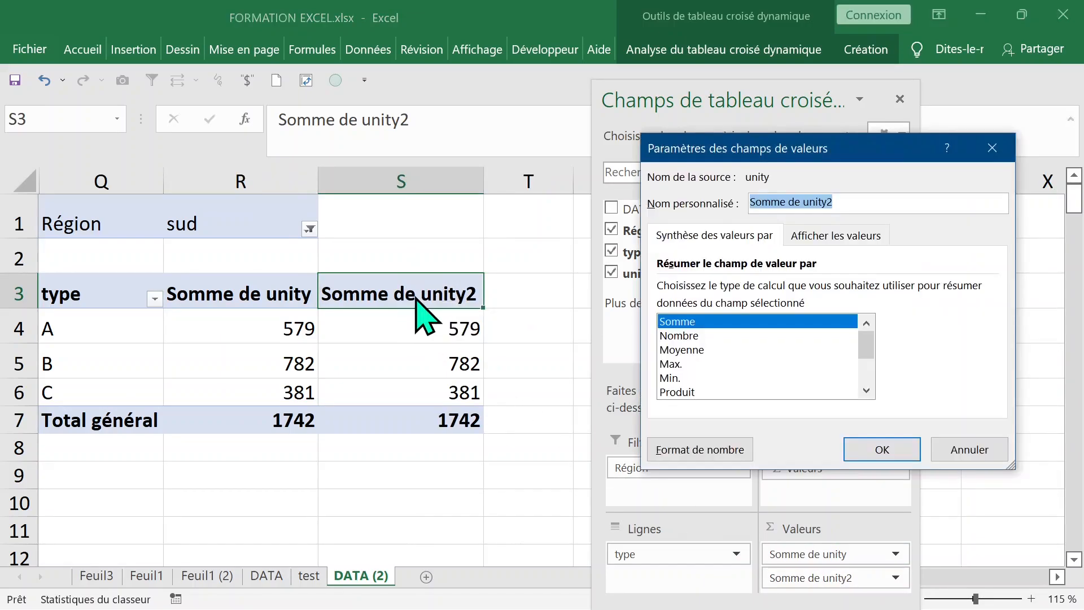
pyautogui.click(686, 364)
pyautogui.click(886, 452)
pyautogui.click(417, 383)
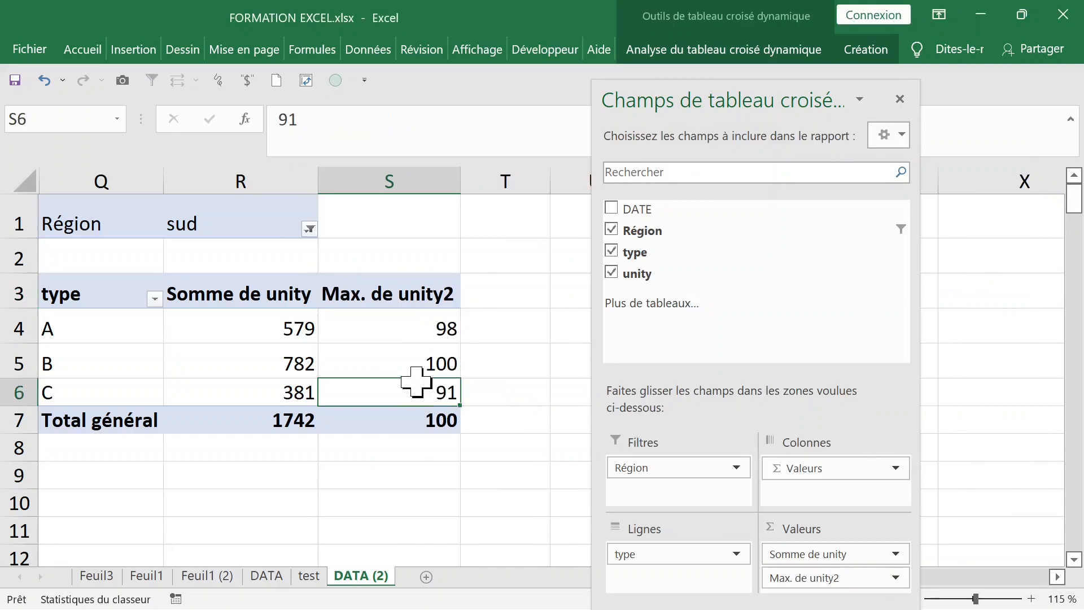
# - Add unity a third time ahead of the existing value fields and close the field list
pyautogui.moveTo(664, 278); pyautogui.dragTo(822, 553)
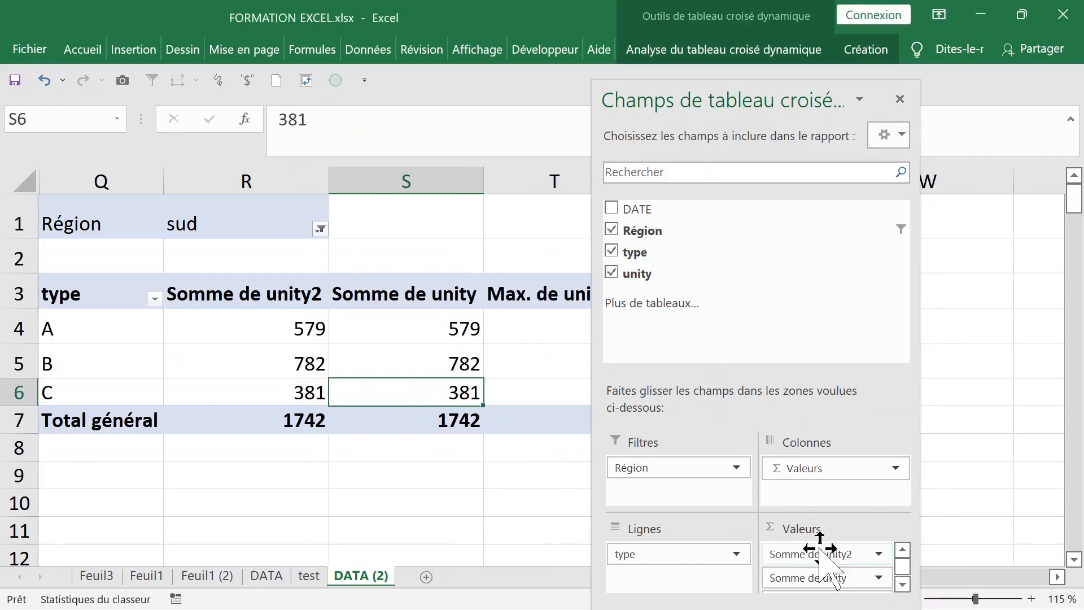
pyautogui.click(508, 300)
pyautogui.click(443, 297)
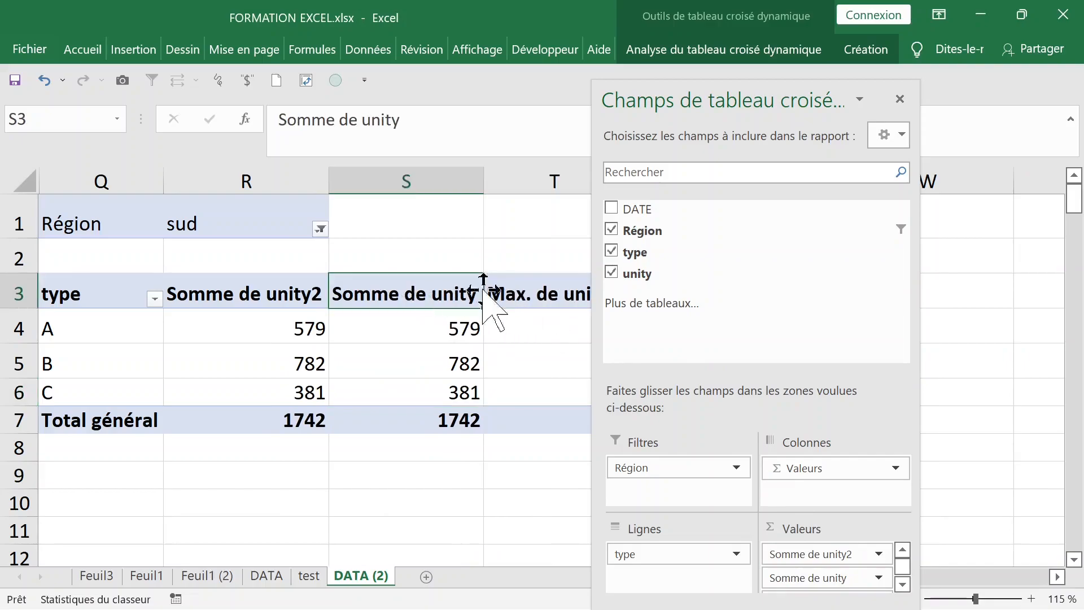
pyautogui.click(900, 100)
# - Summarize the first unity value column of the pivot table by Min
pyautogui.click(241, 300)
pyautogui.click(353, 295)
pyautogui.doubleClick(277, 297)
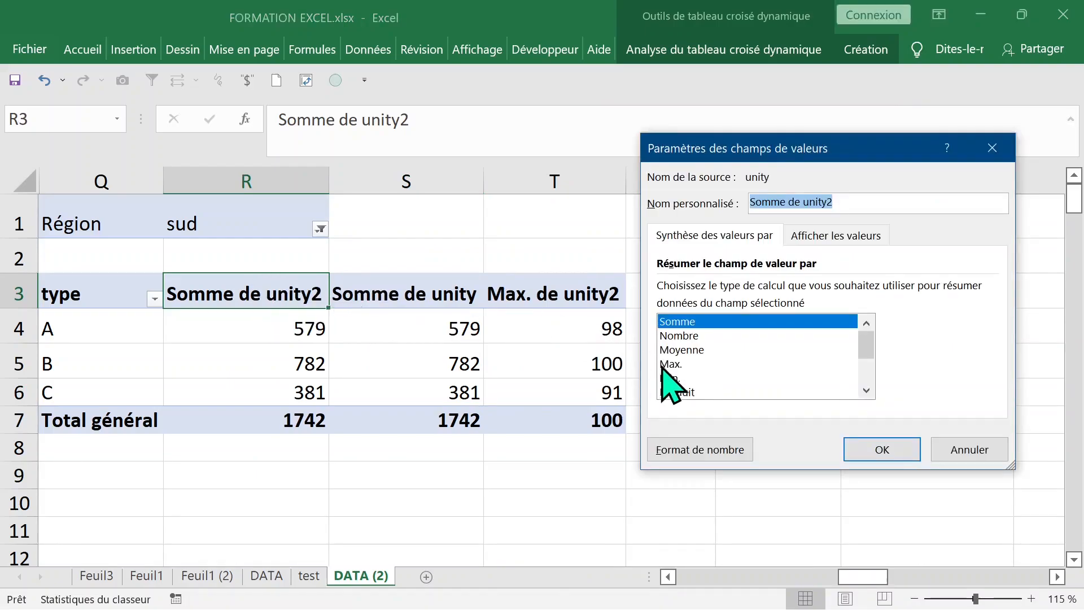
pyautogui.click(677, 378)
pyautogui.click(883, 450)
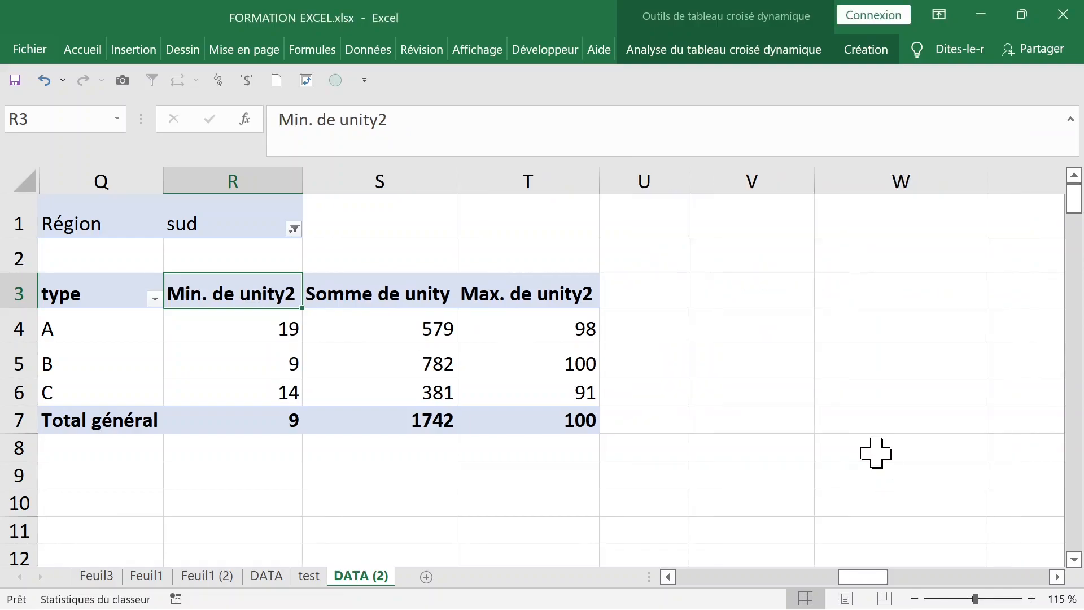
# - Filter the pivot table on the nord region
pyautogui.click(358, 289)
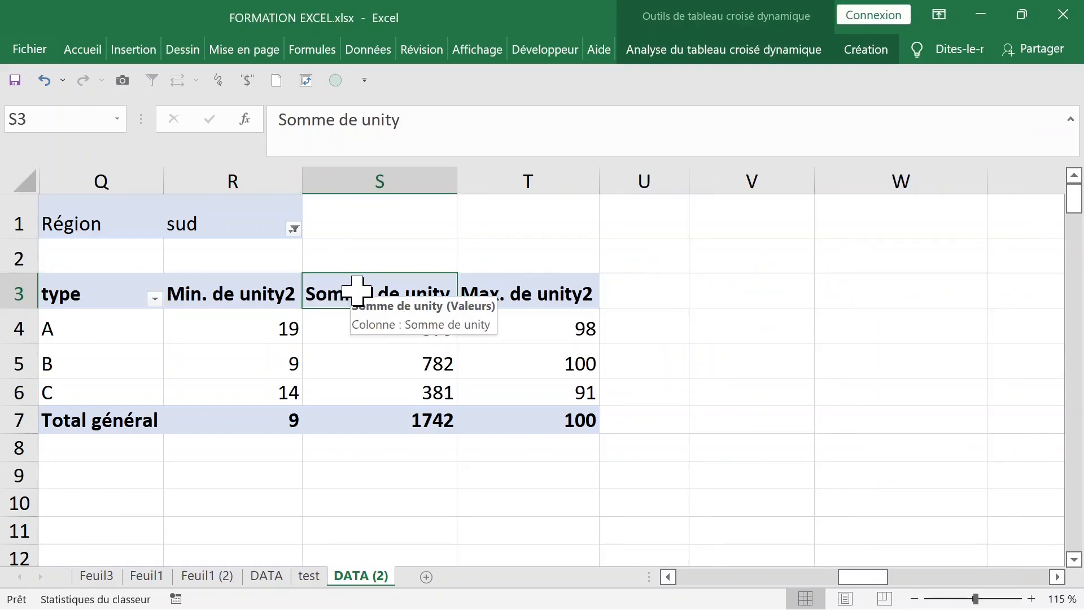
pyautogui.click(508, 285)
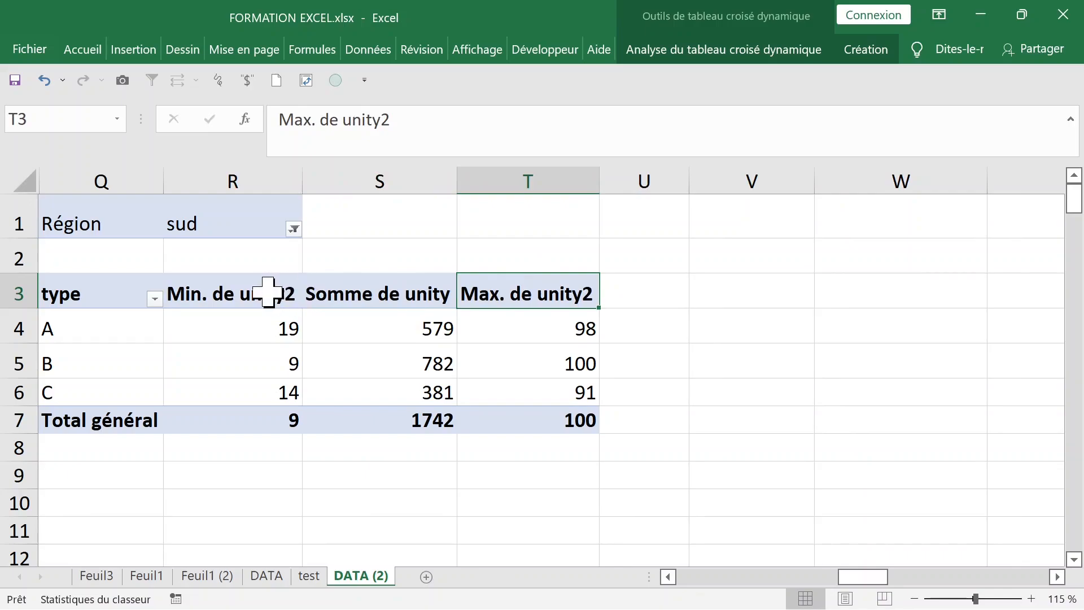
pyautogui.click(395, 291)
pyautogui.click(294, 229)
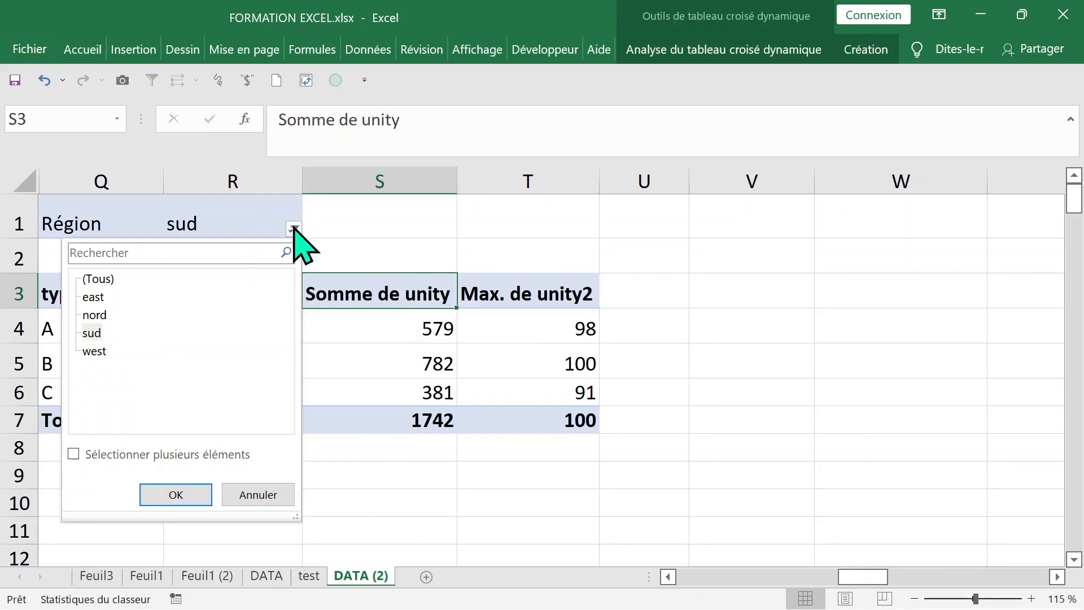
pyautogui.click(94, 316)
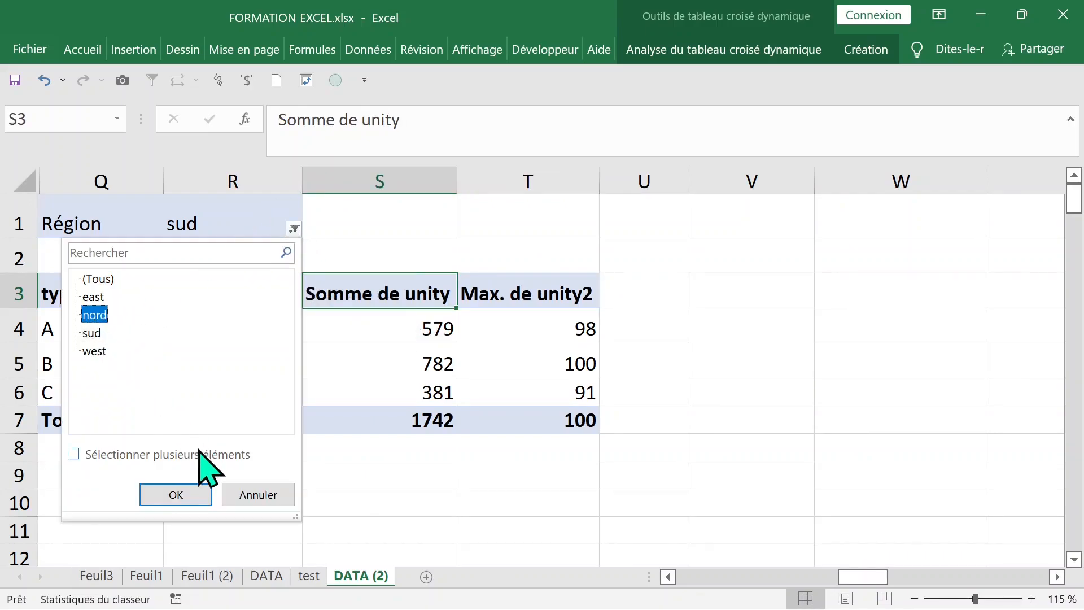
pyautogui.click(201, 494)
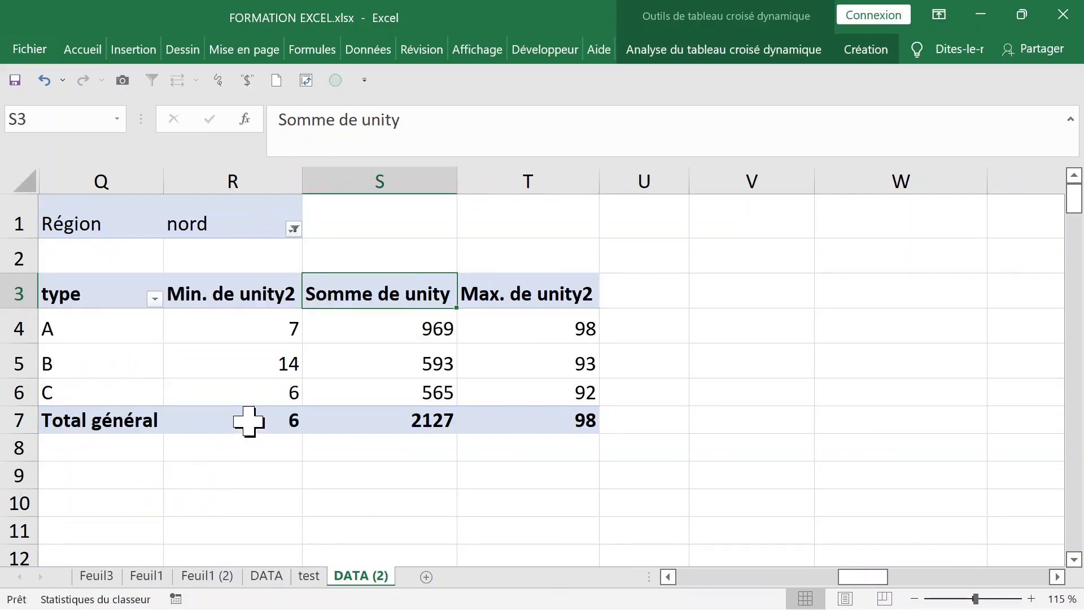
# - Allow multiple selections in the Région filter and show only the nord and sud regions
pyautogui.click(295, 228)
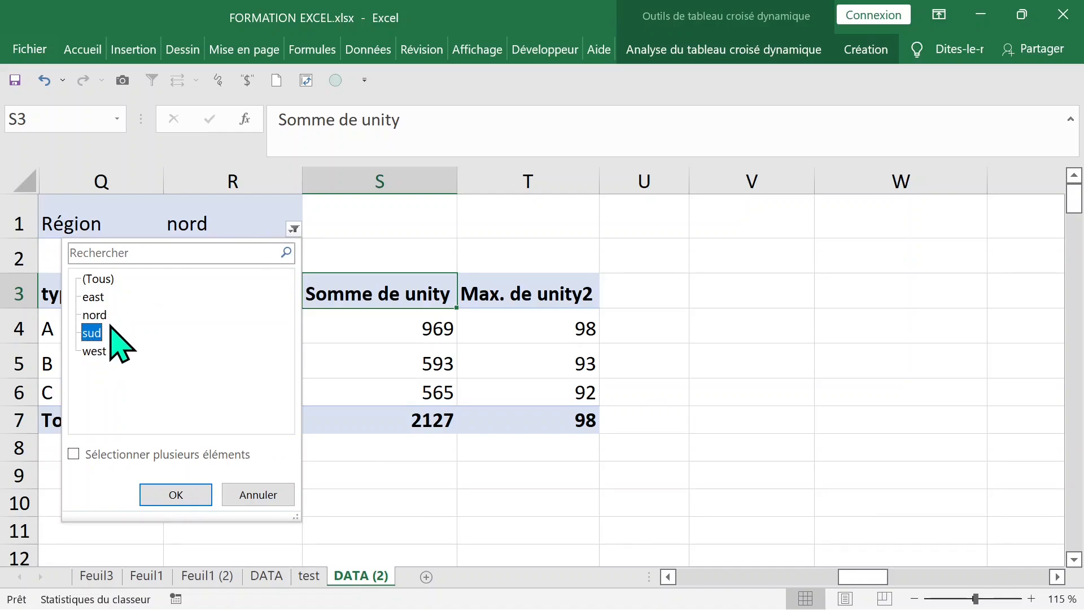
pyautogui.click(99, 454)
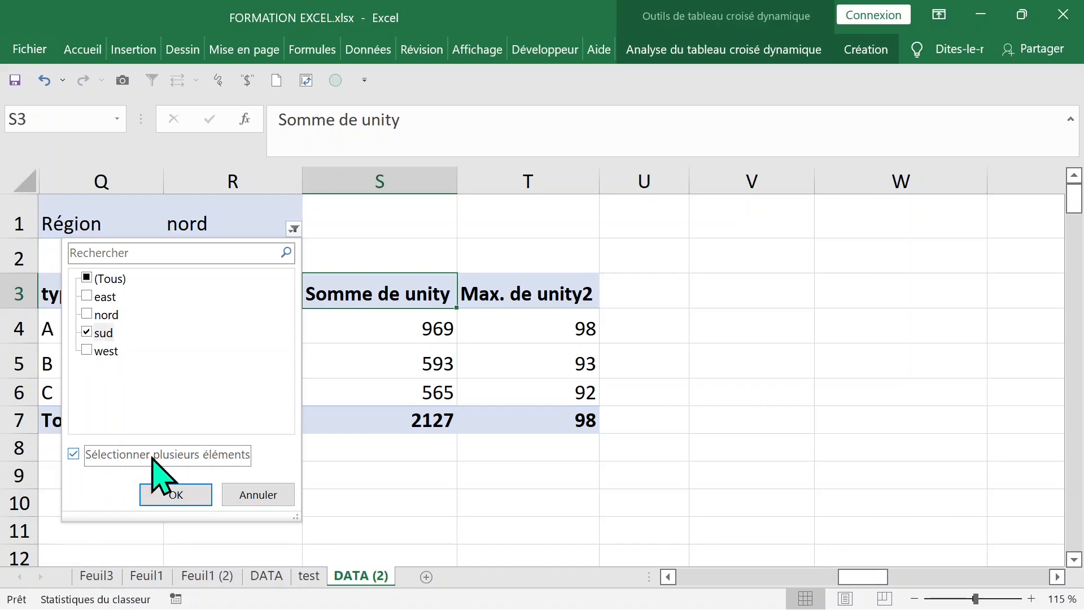
pyautogui.click(86, 278)
pyautogui.click(85, 278)
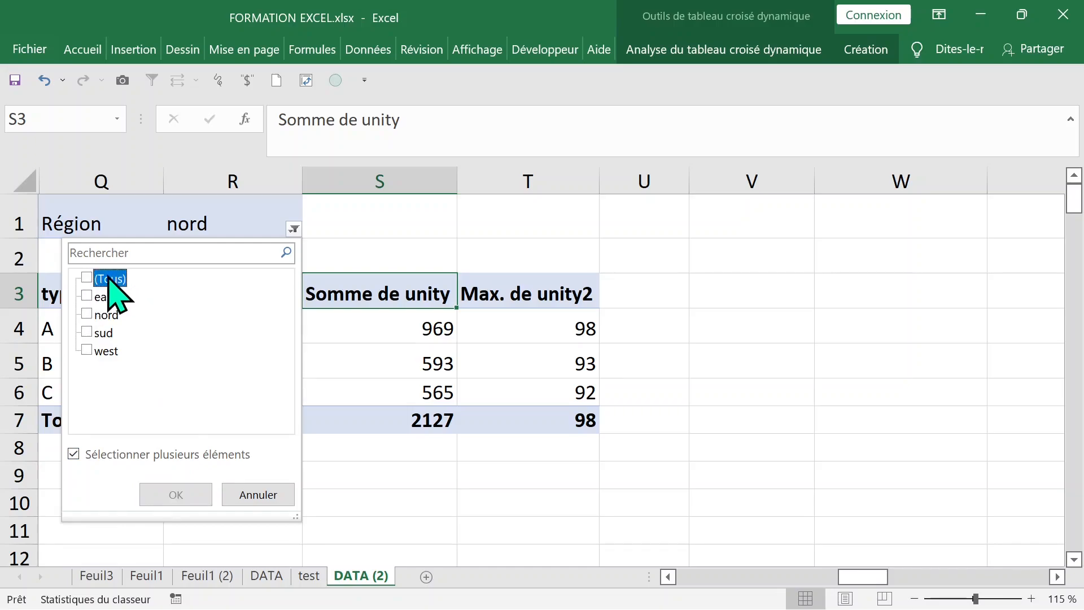
pyautogui.click(88, 315)
pyautogui.click(87, 332)
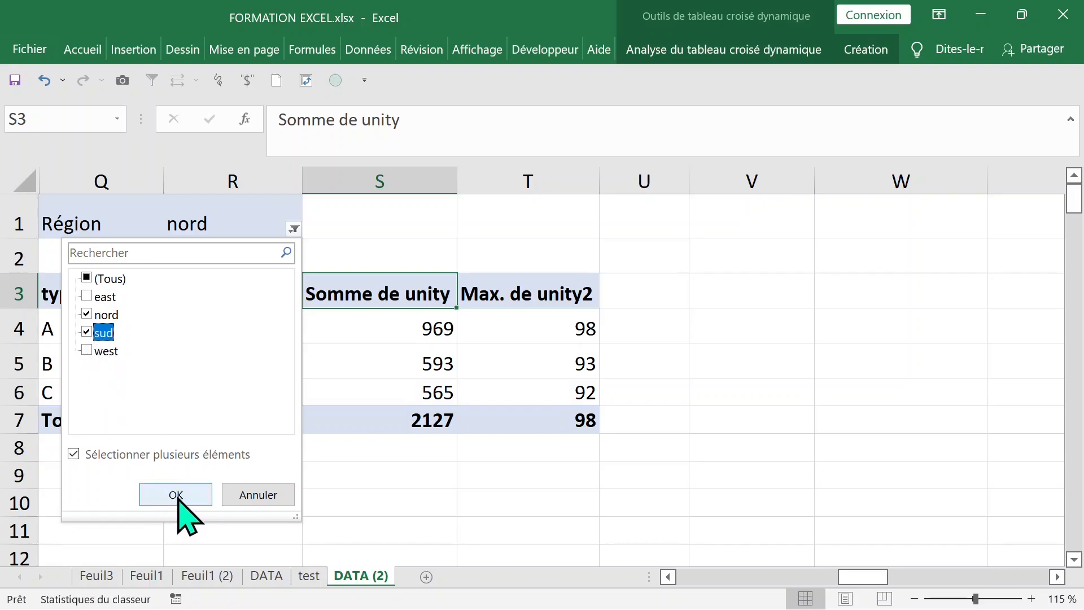
pyautogui.click(177, 495)
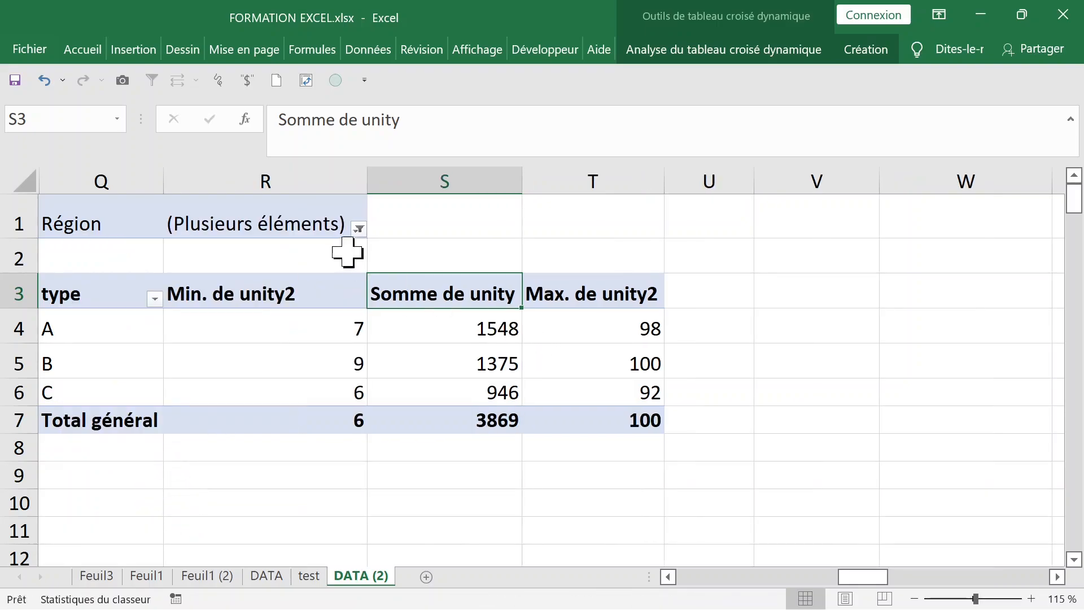
# - Change the Région filter to show only the east and west regions
pyautogui.click(359, 228)
pyautogui.click(151, 277)
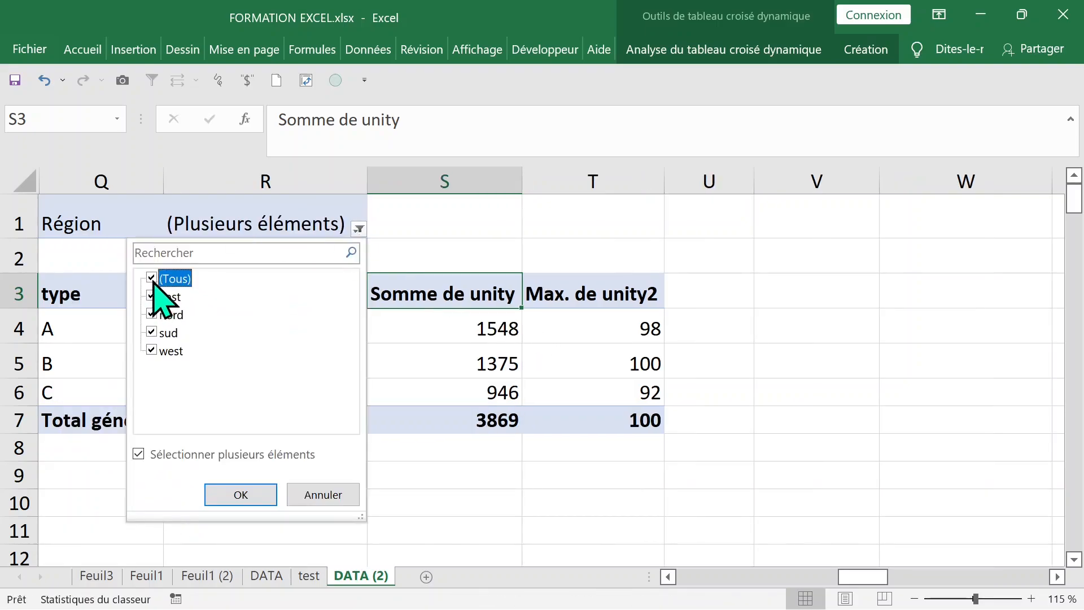
pyautogui.click(153, 278)
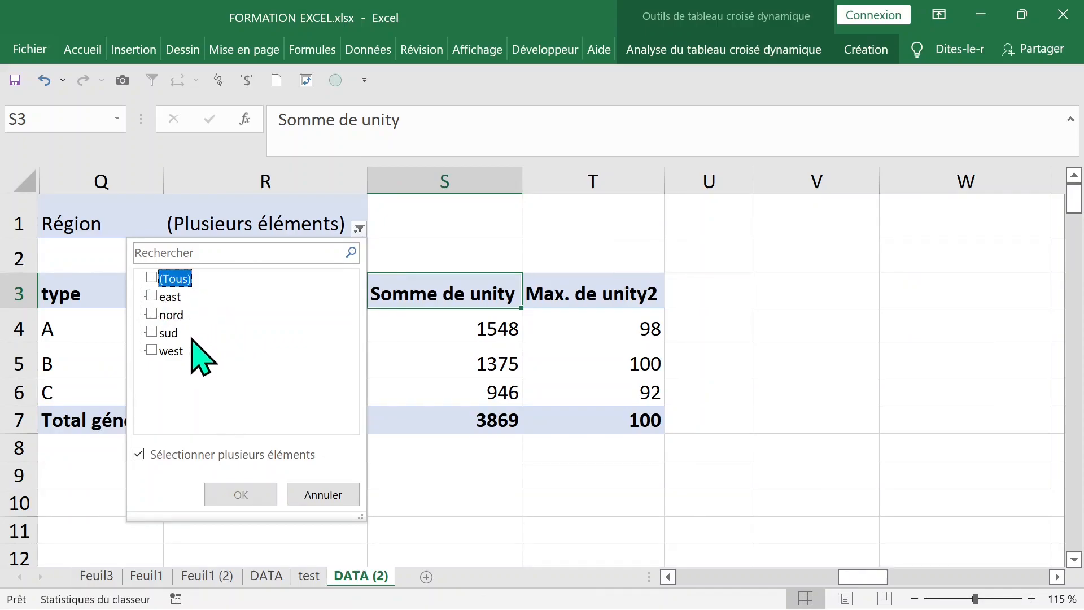
pyautogui.click(151, 295)
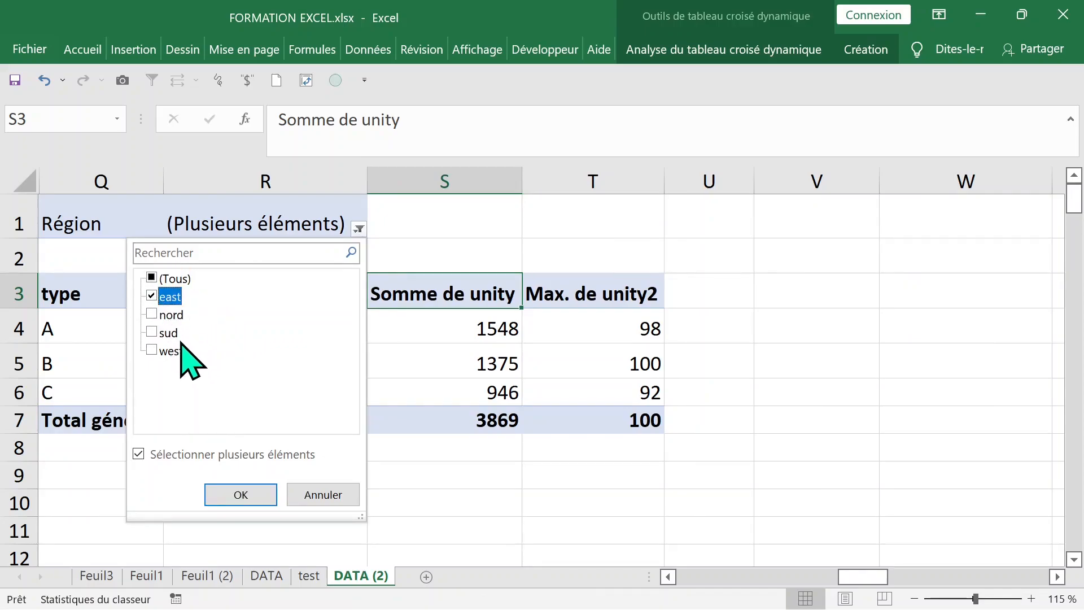
pyautogui.click(152, 350)
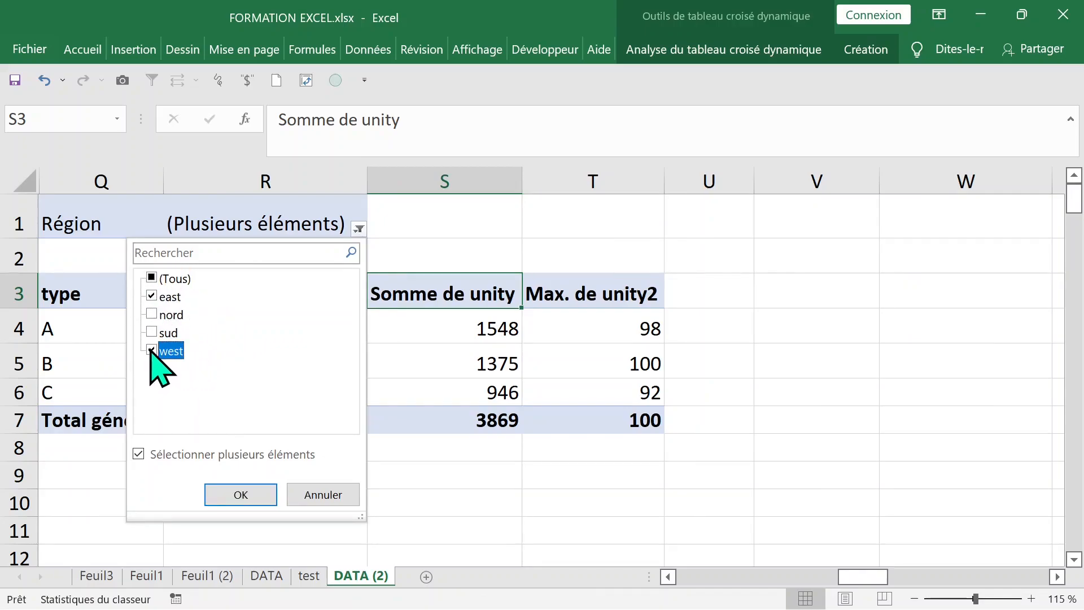
pyautogui.click(241, 494)
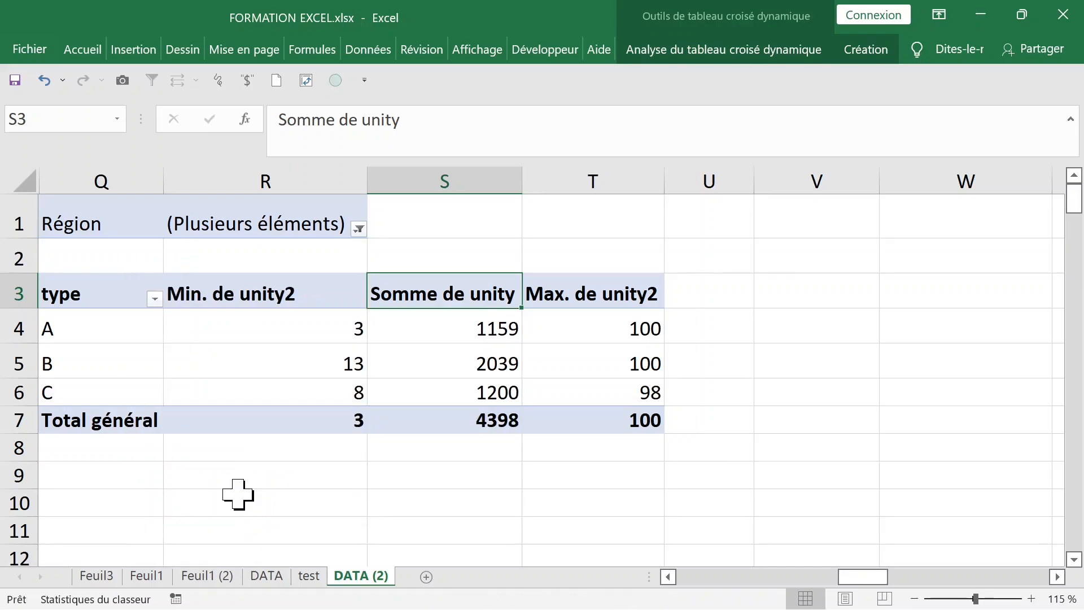
# - Reset the Région filter to include all regions
pyautogui.click(359, 229)
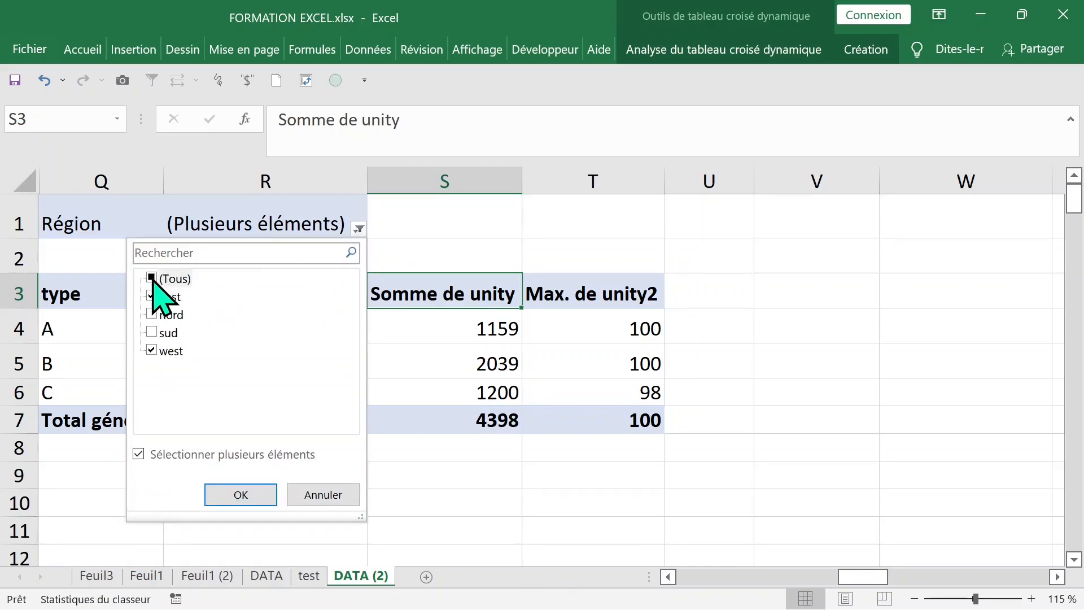
pyautogui.click(241, 495)
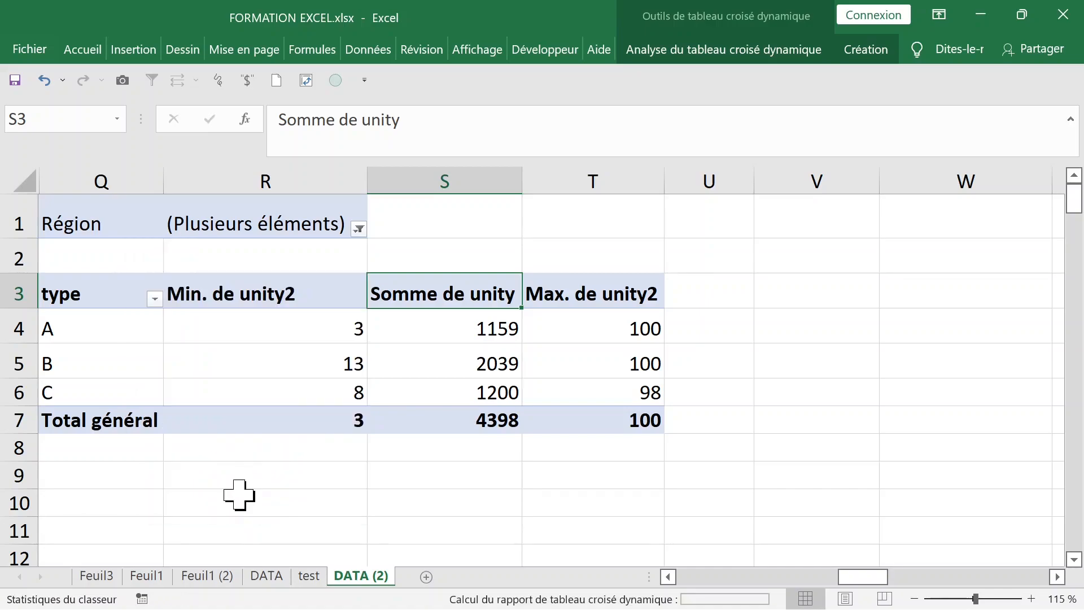